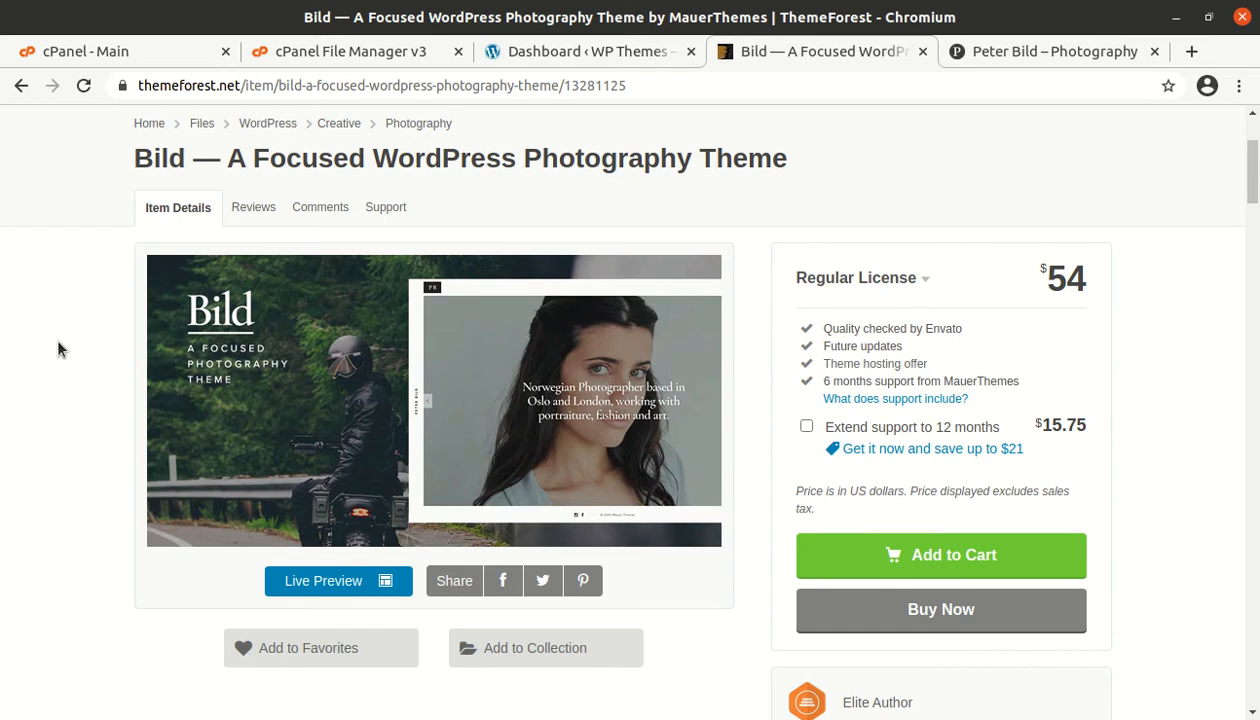
Step: Check the last update date in the item details of the Bild theme's ThemeForest page
scroll(57, 348, down, 5)
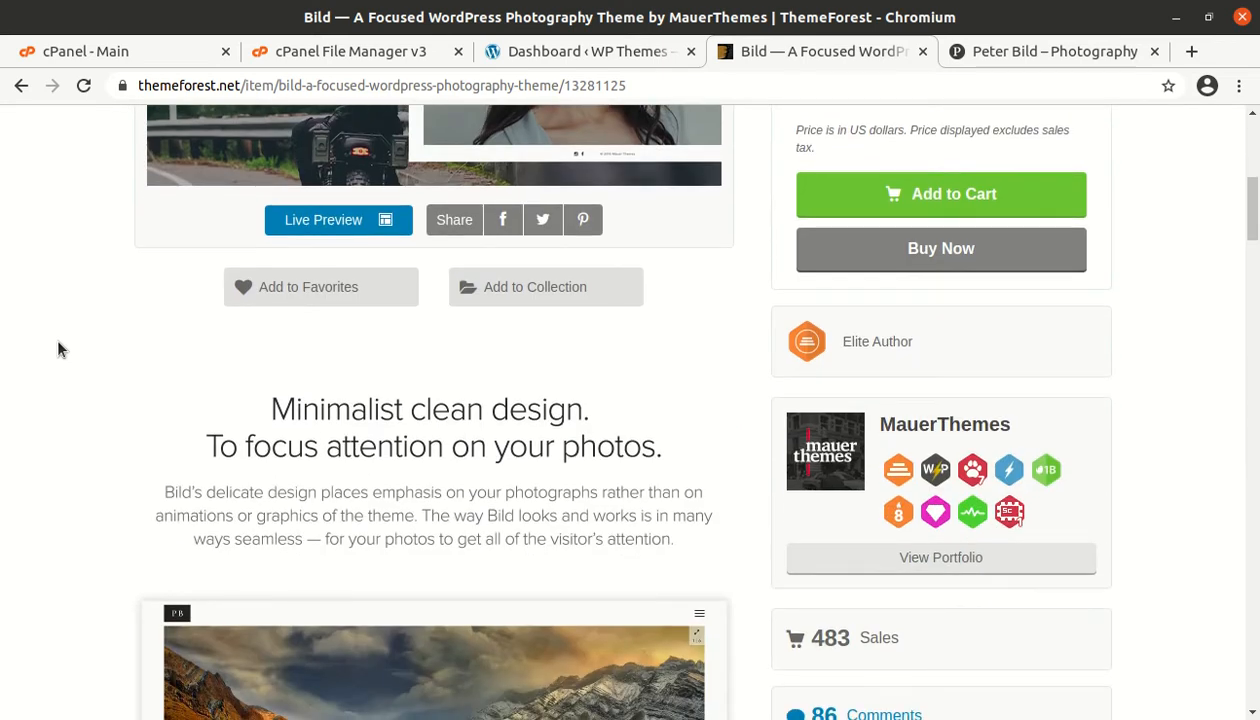
scroll(57, 348, down, 3)
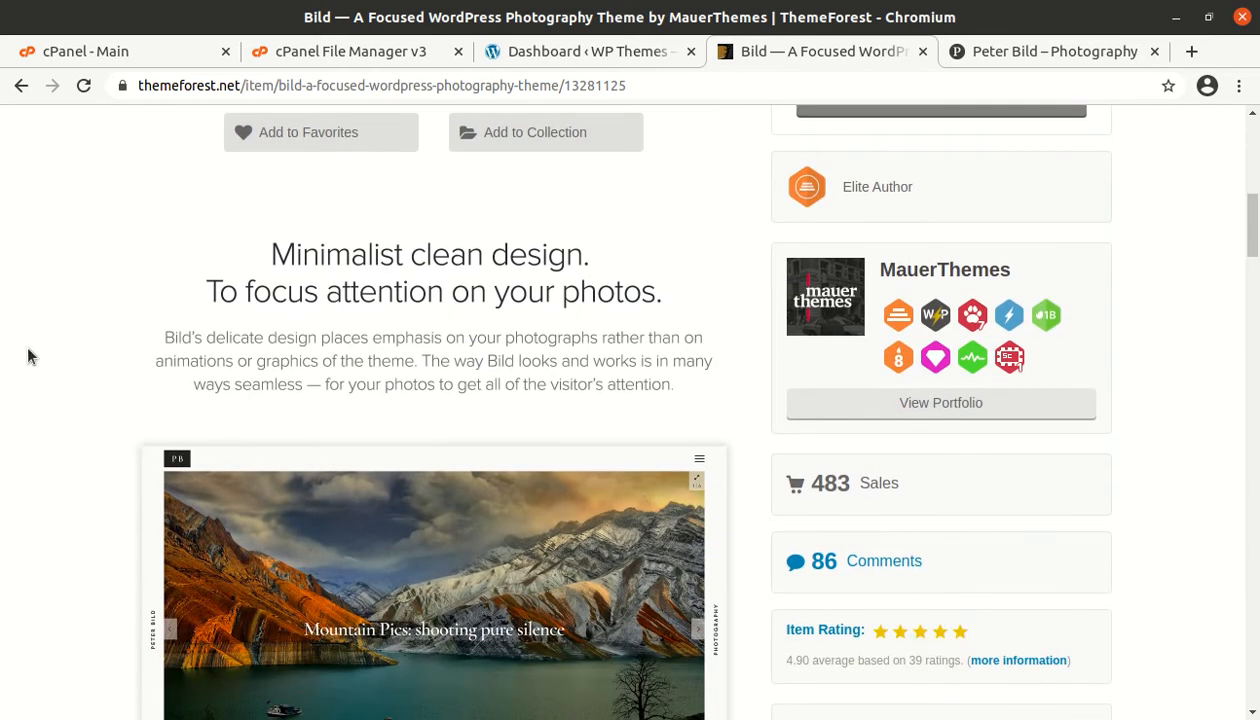
scroll(28, 357, down, 3)
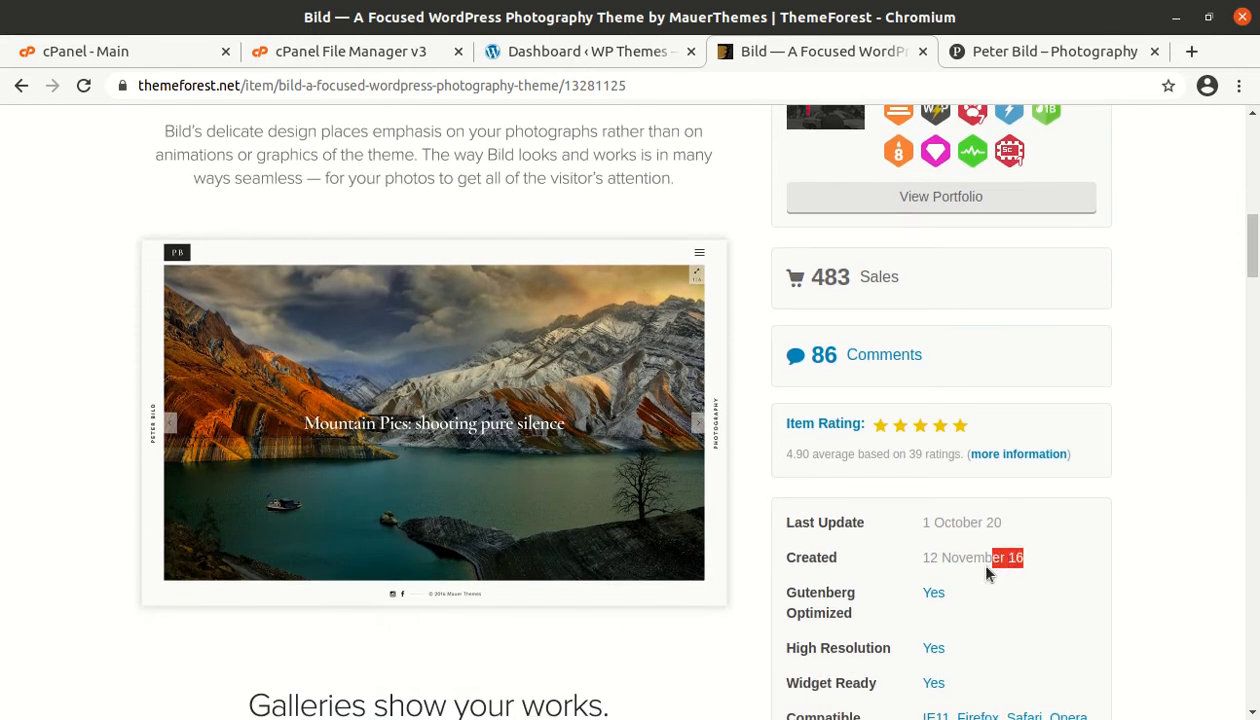
drag(1002, 522, 920, 533)
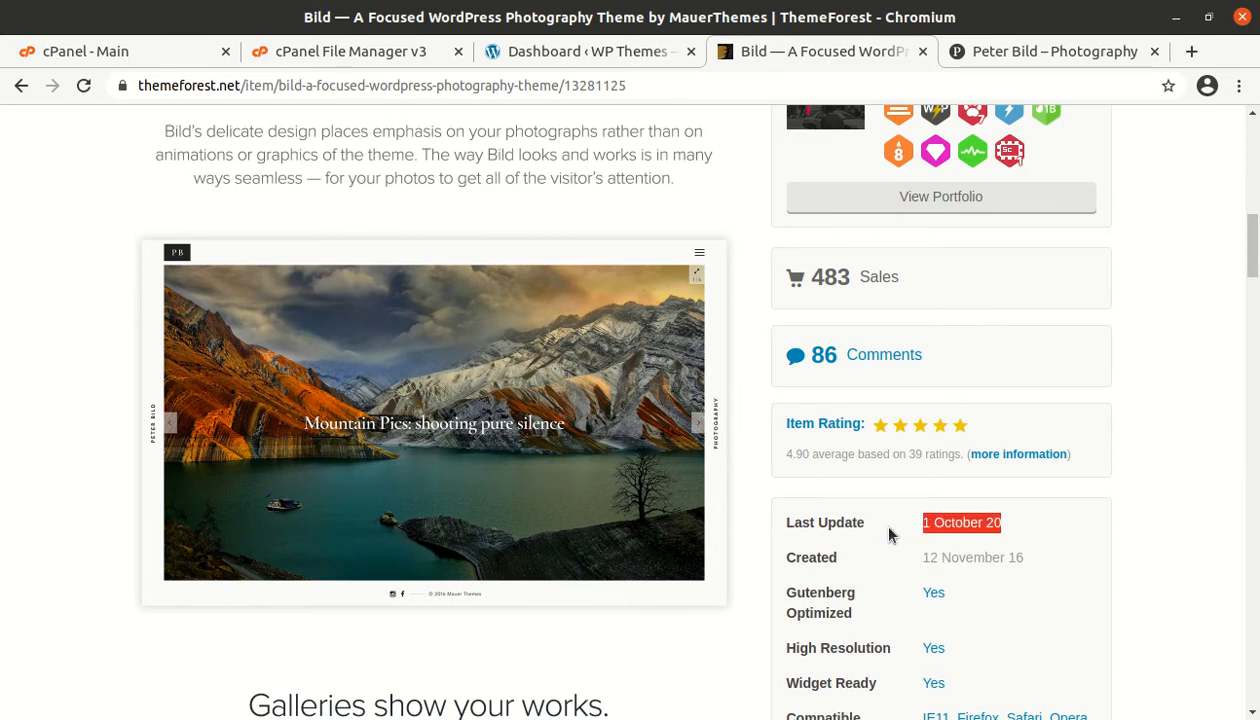
Step: Review the Bild theme's preview image, license options, description, sales and rating on its ThemeForest page
scroll(651, 645, up, 4)
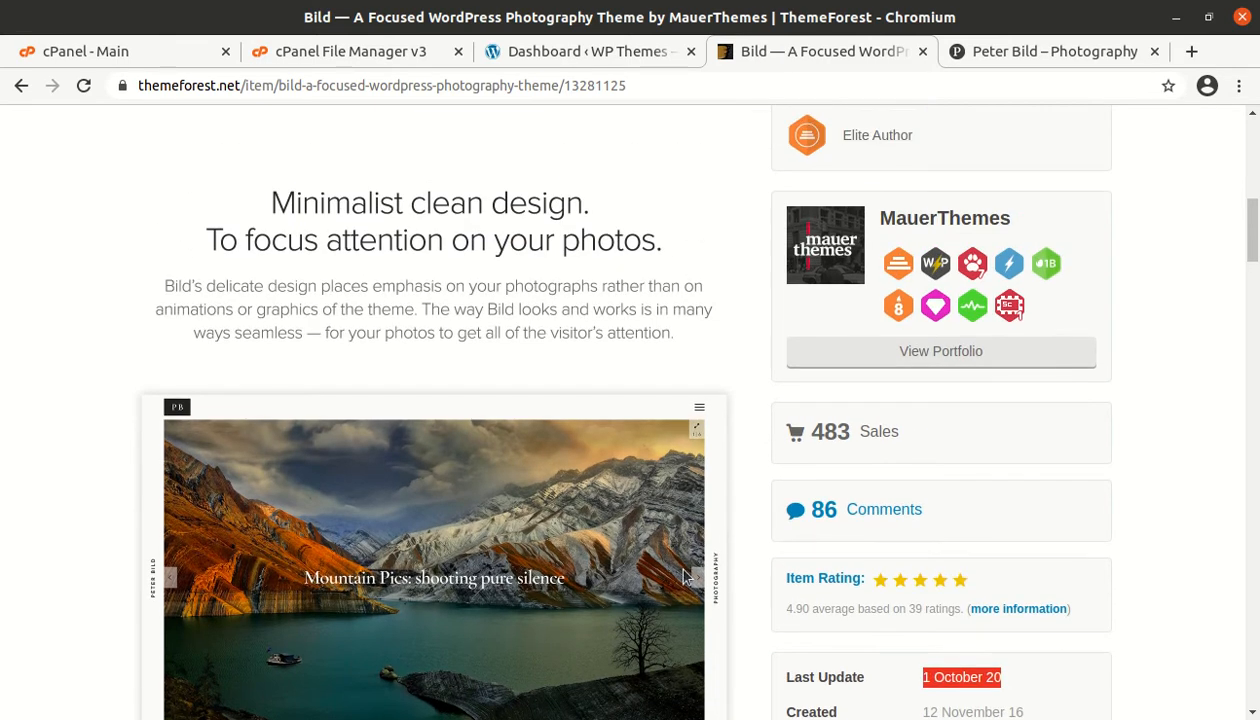
scroll(715, 537, up, 1)
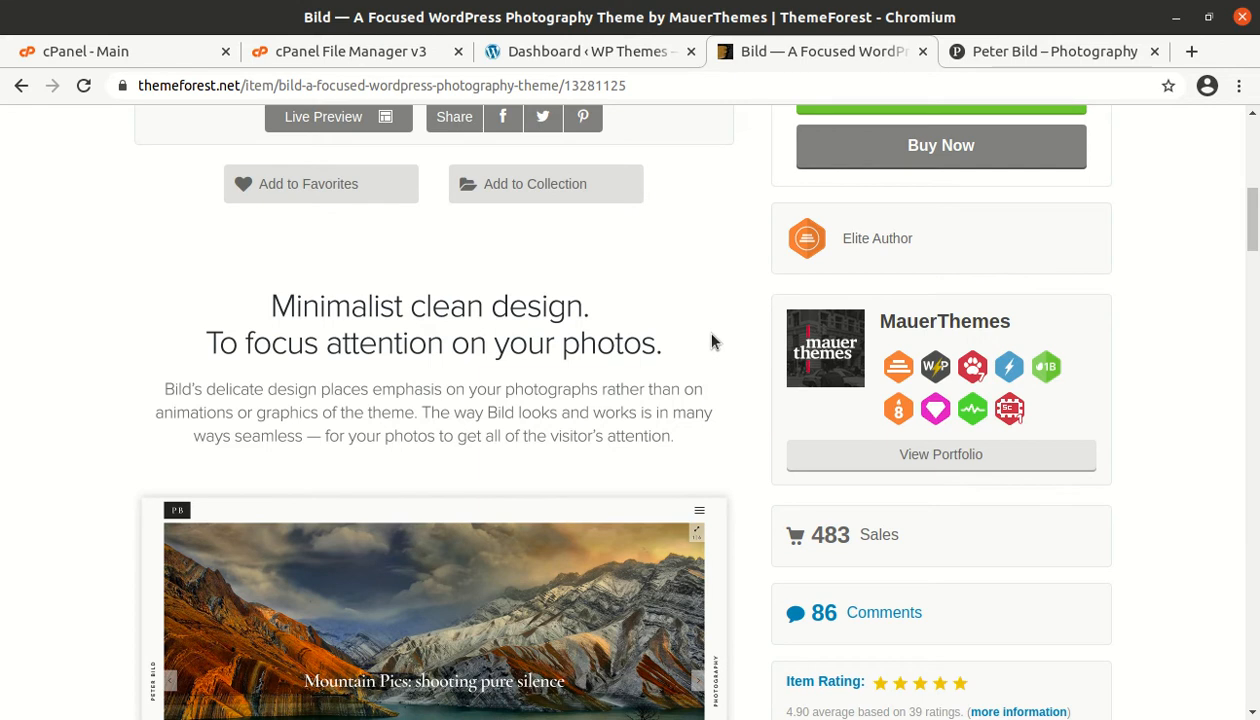
scroll(711, 342, up, 1)
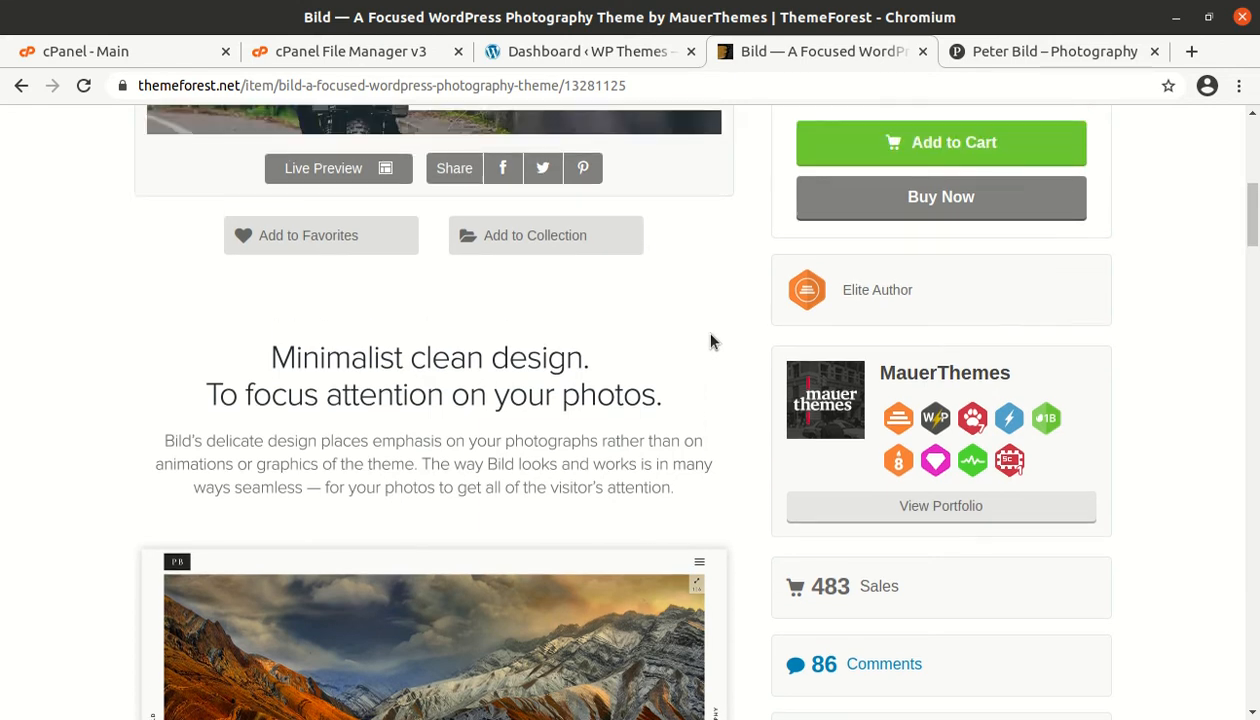
scroll(711, 342, up, 1)
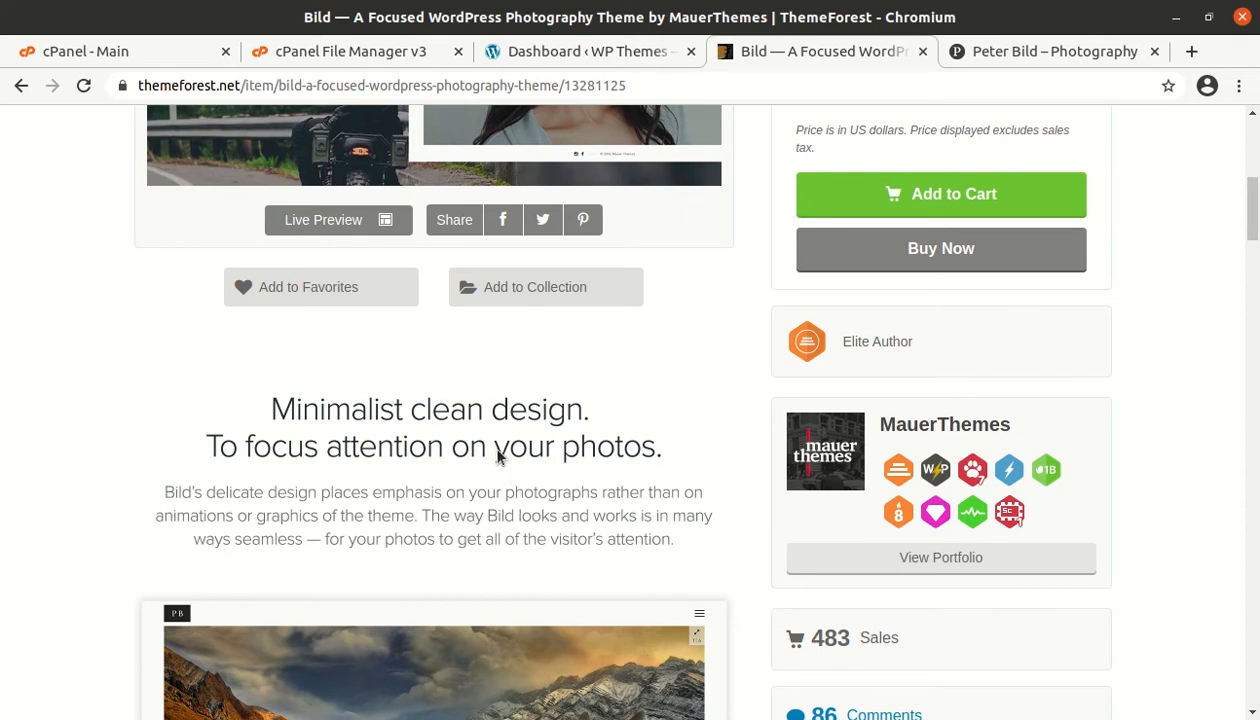
scroll(423, 441, up, 1)
scroll(423, 441, up, 1)
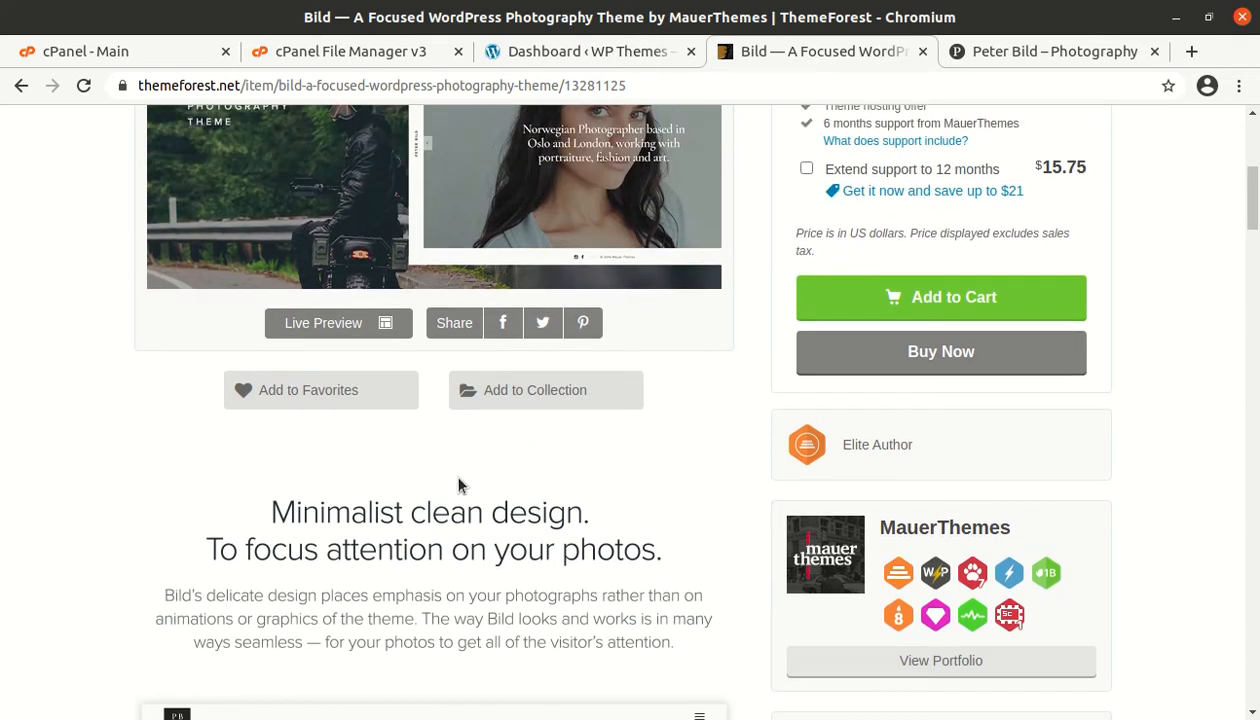
scroll(455, 475, up, 3)
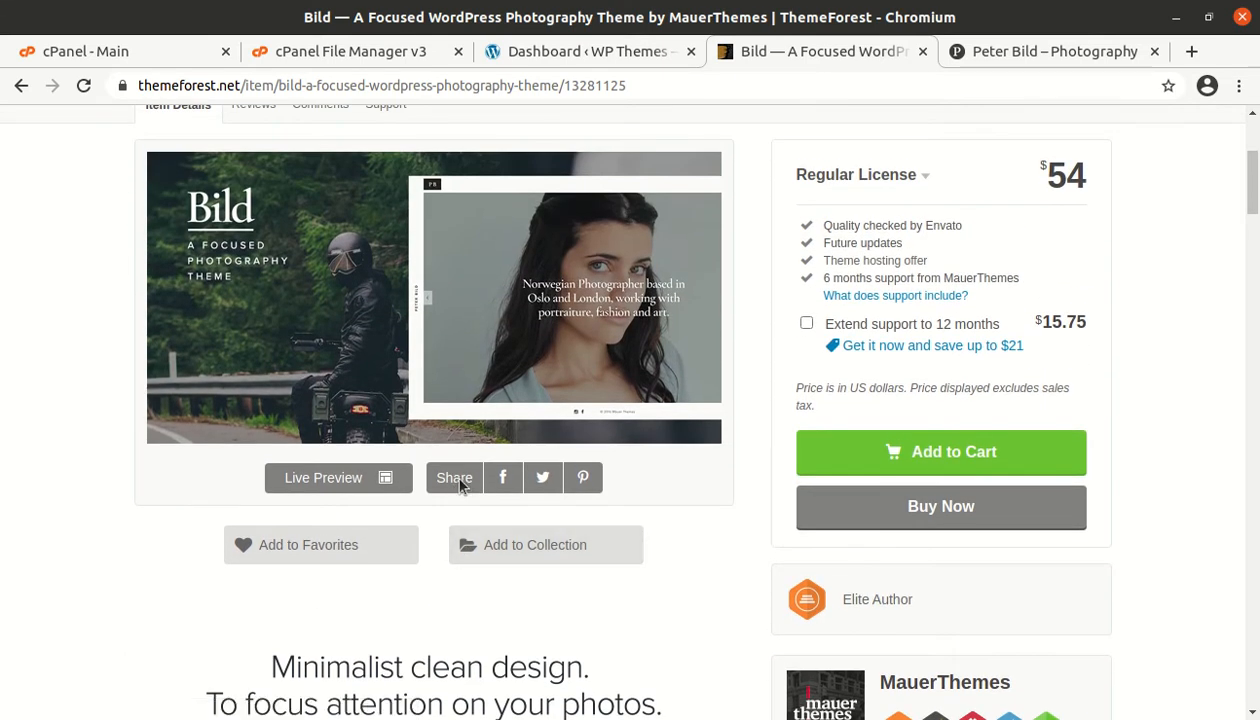
scroll(108, 500, down, 2)
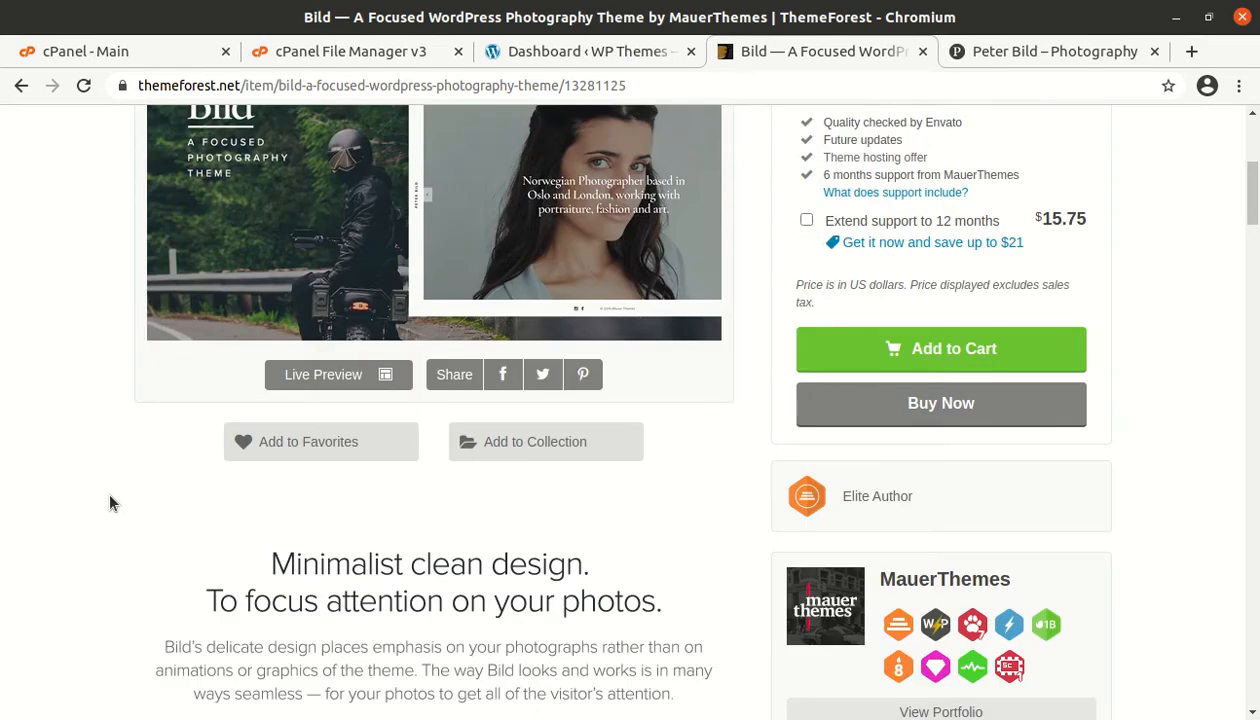
scroll(110, 502, down, 6)
scroll(110, 502, down, 3)
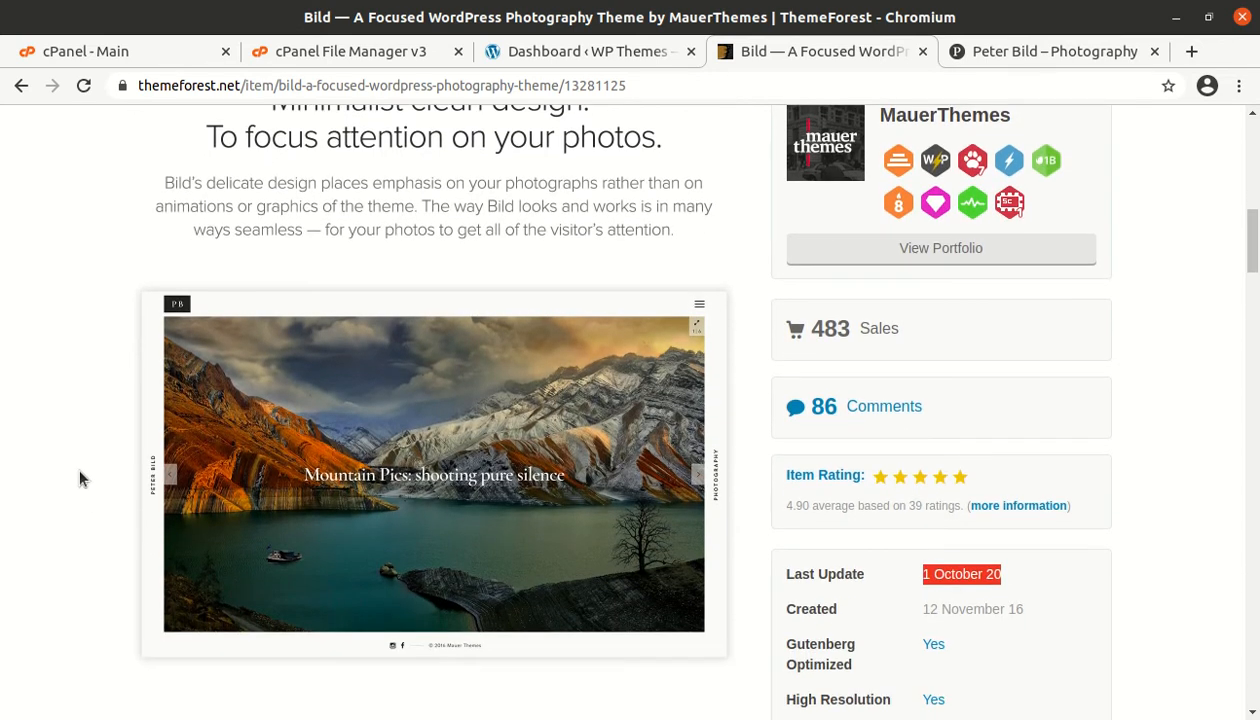
Step: Switch to the theme's live demo site and step through the photos in the homepage slider
click(1005, 52)
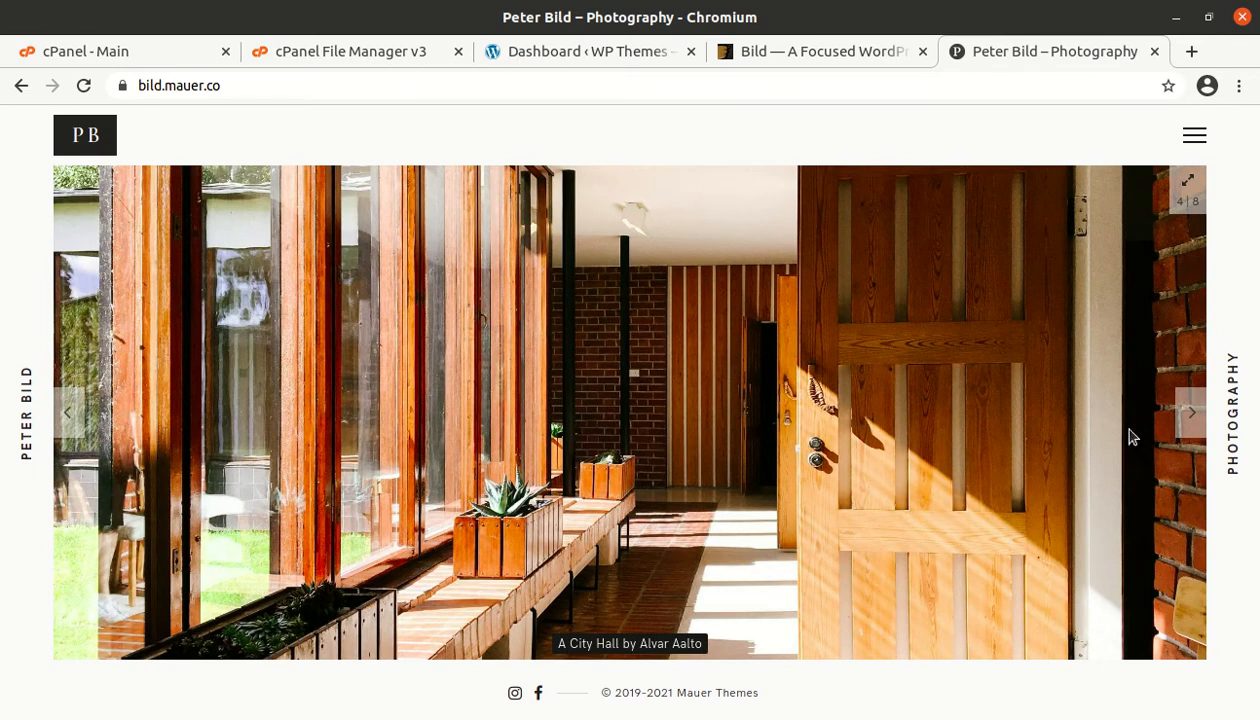
click(1181, 424)
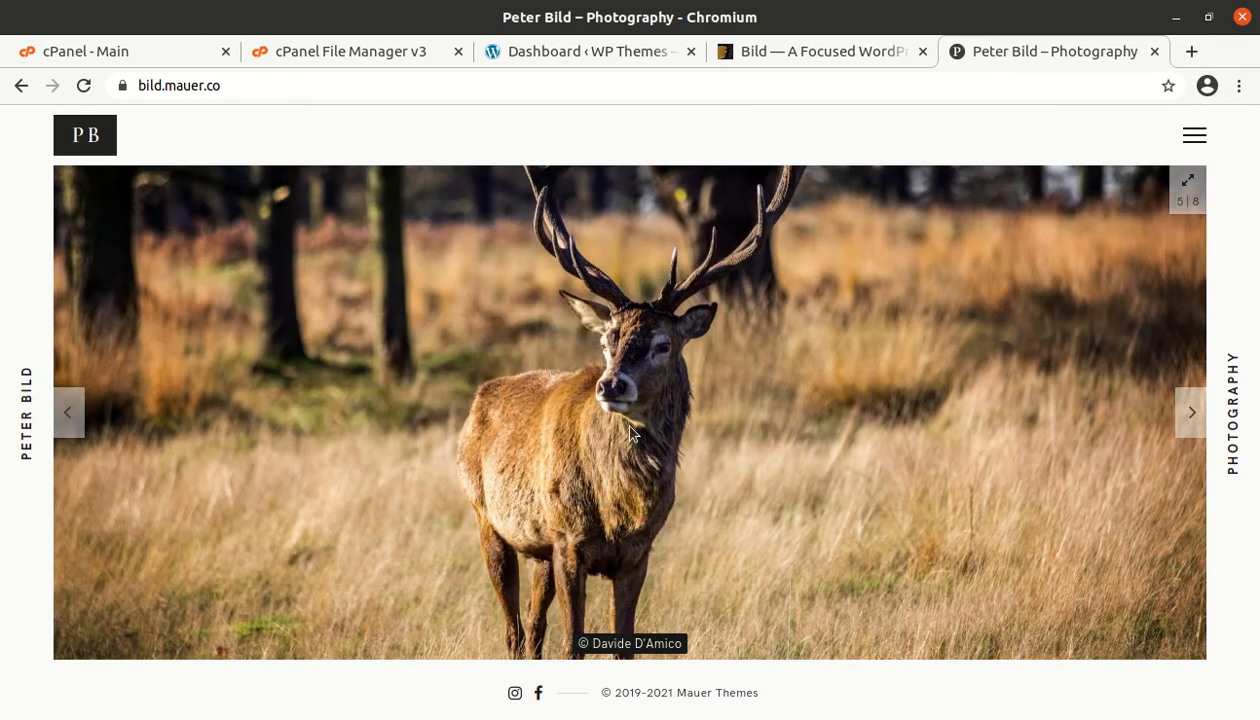
click(1204, 420)
click(1188, 411)
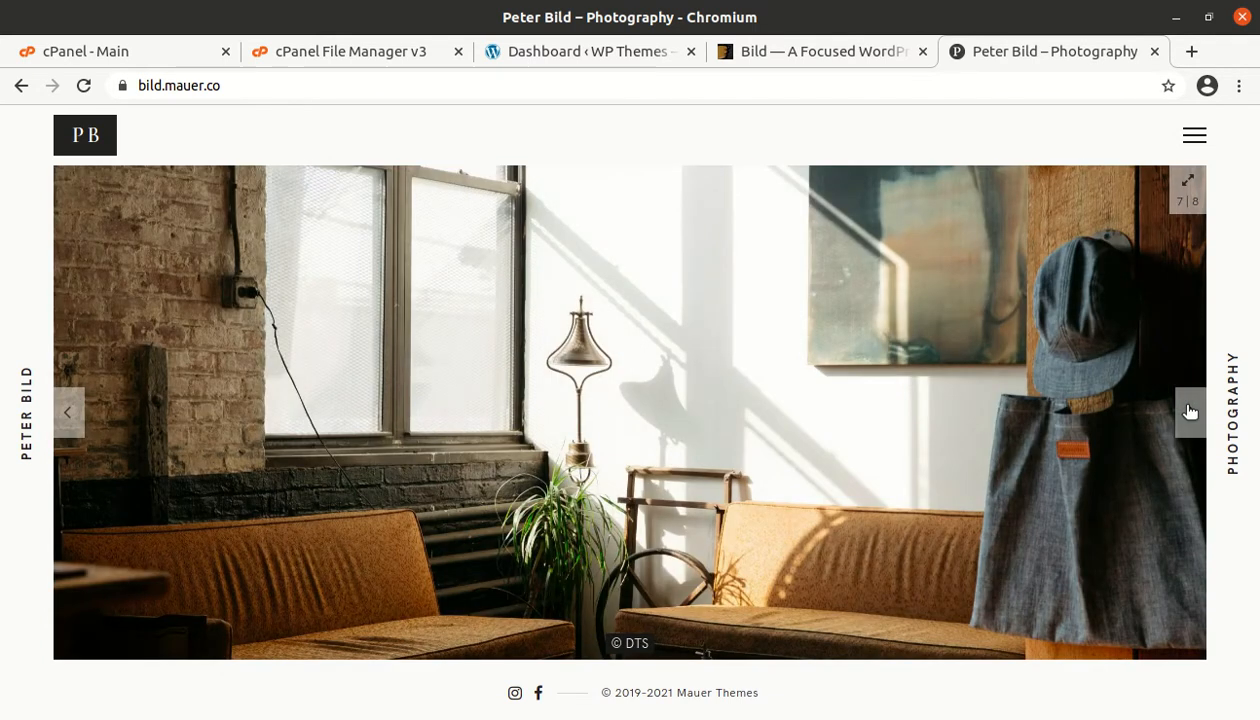
drag(1121, 410, 232, 421)
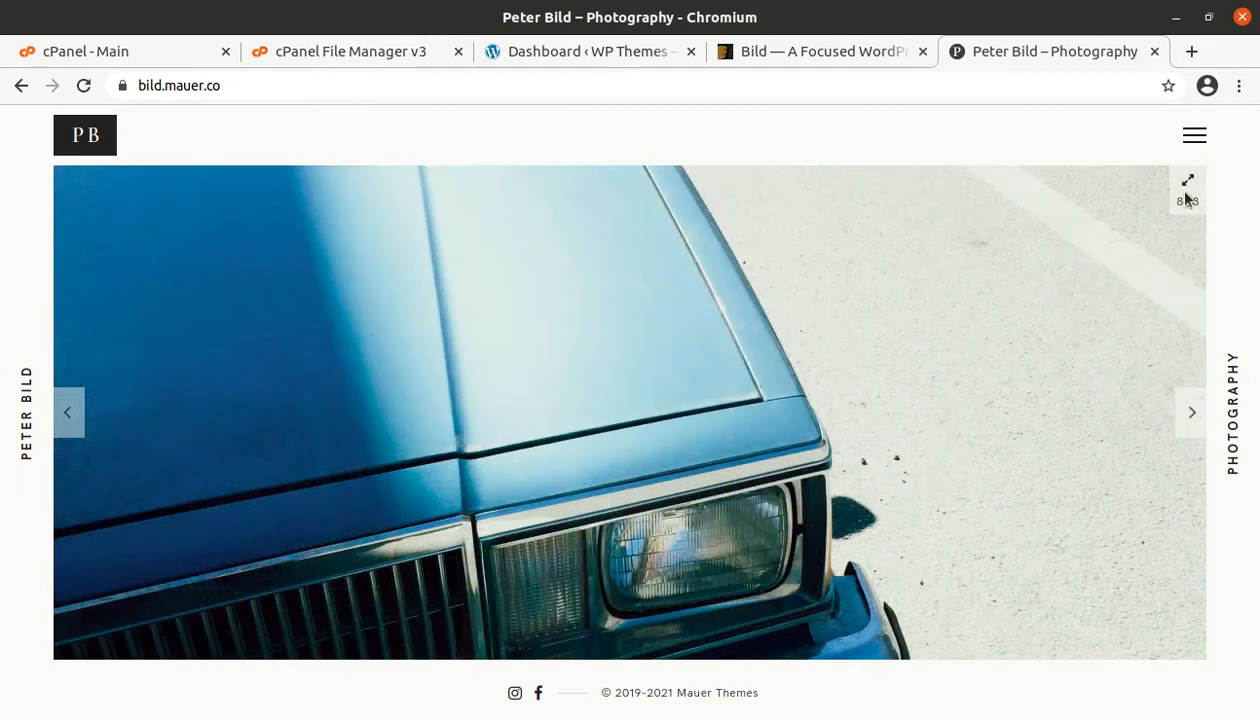
click(1192, 416)
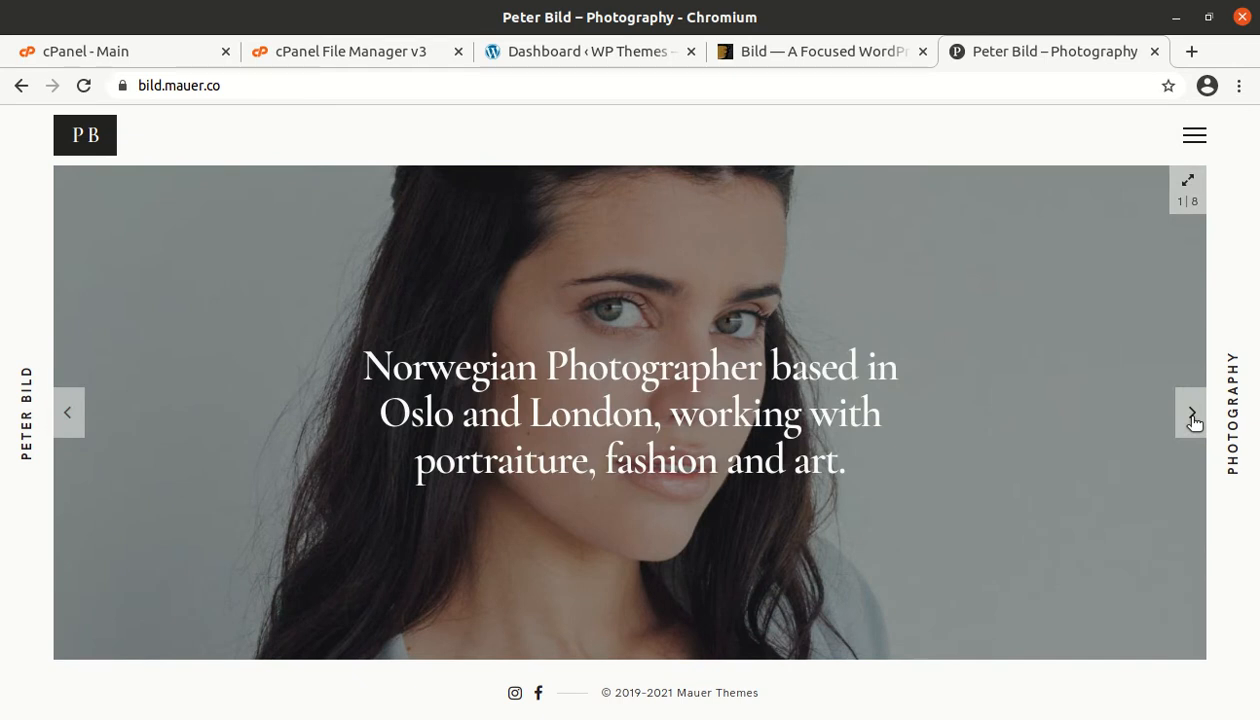
click(1195, 420)
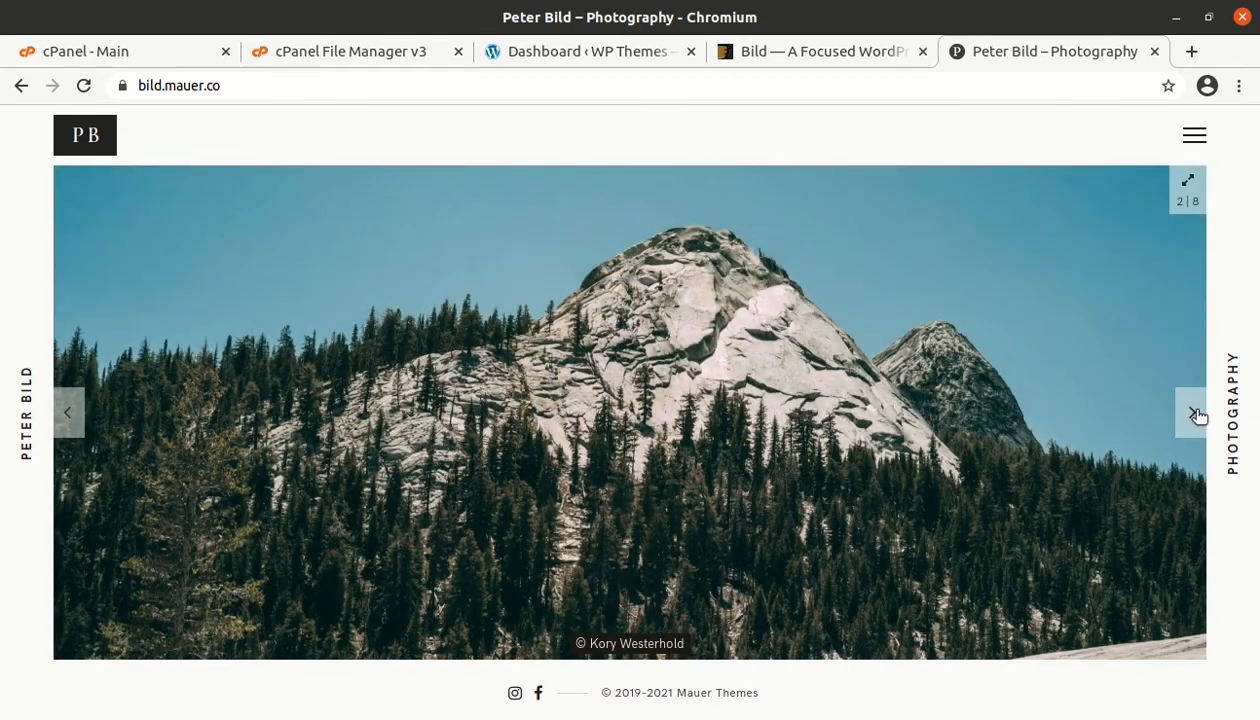
click(1196, 414)
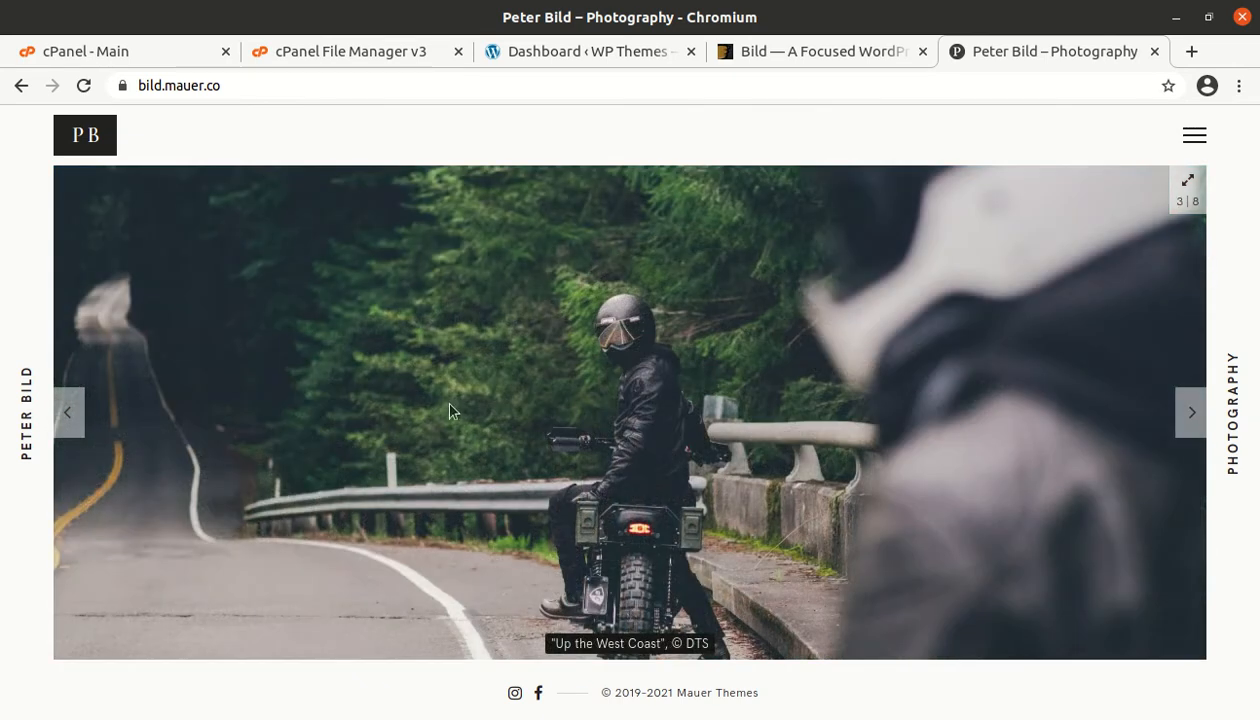
Step: Open the demo's Galleries page in the Regular Grid layout and look through its gallery thumbnails
click(1192, 138)
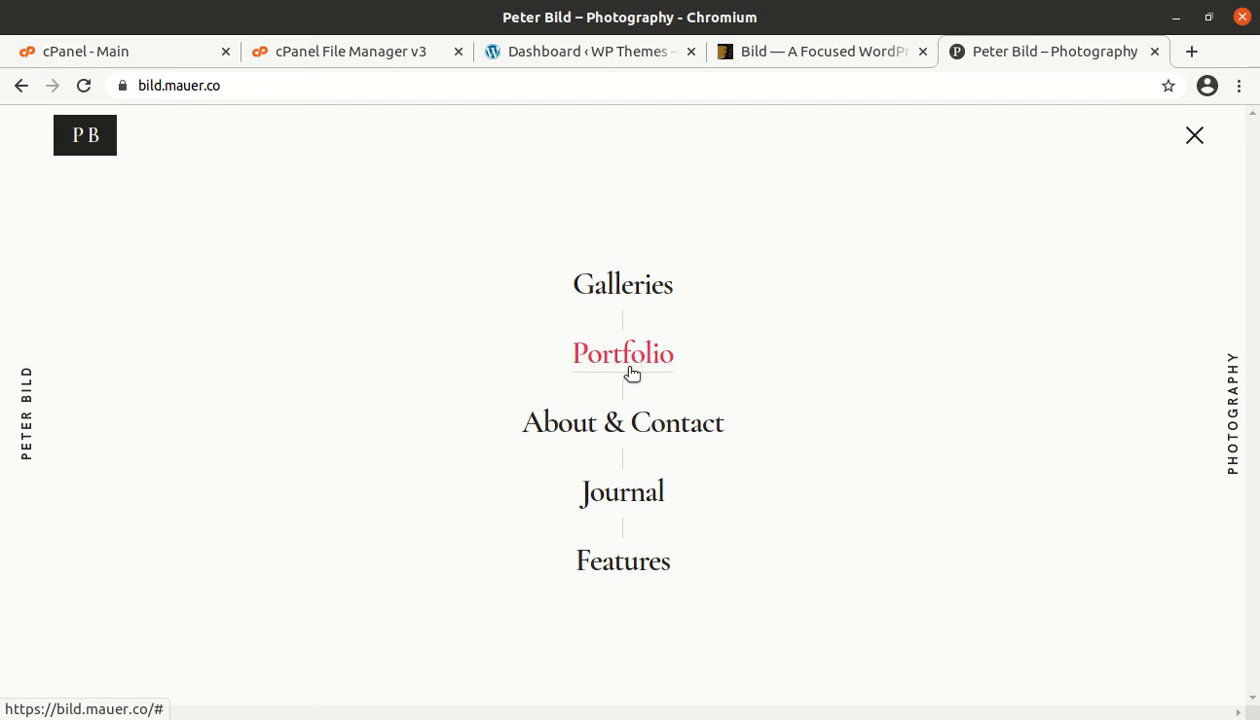
click(616, 290)
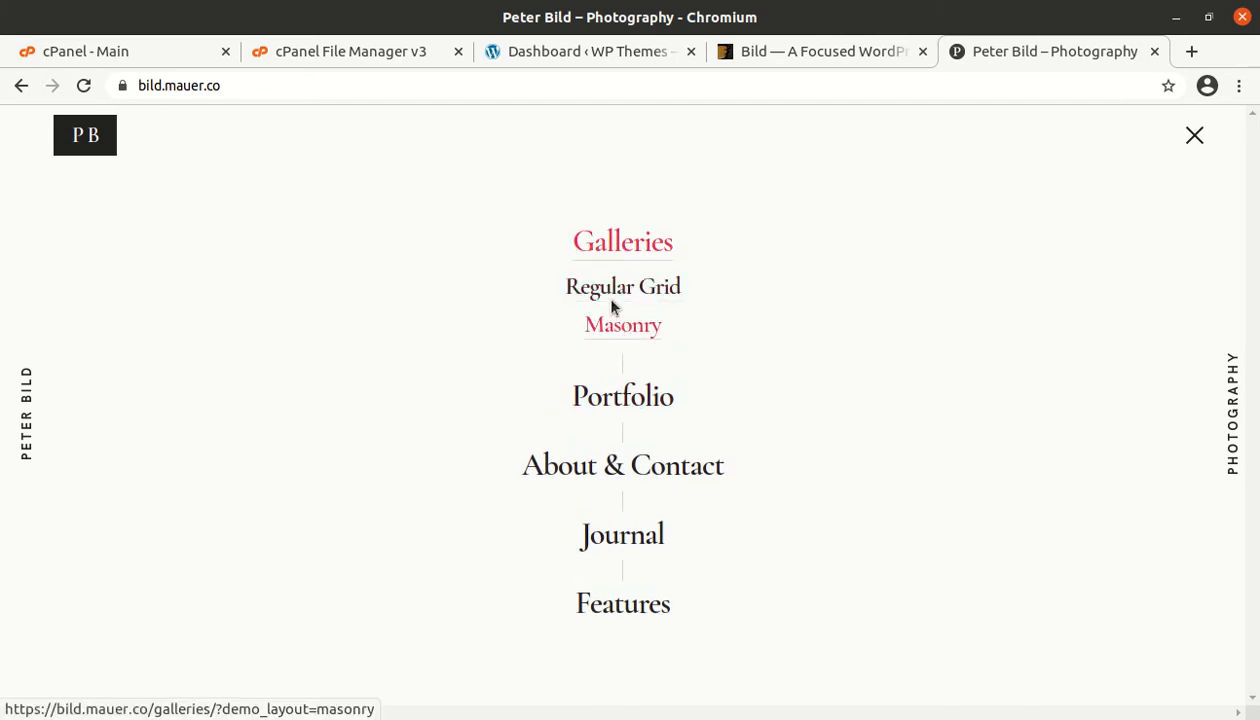
click(612, 290)
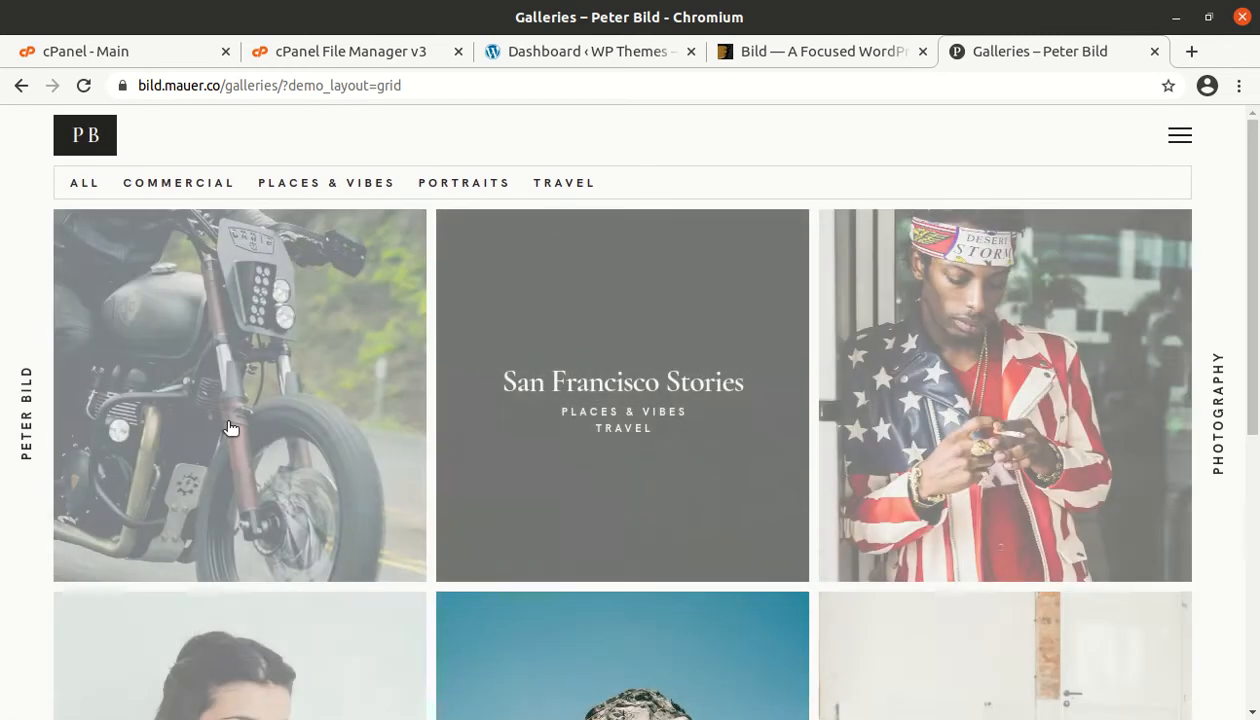
scroll(717, 455, down, 4)
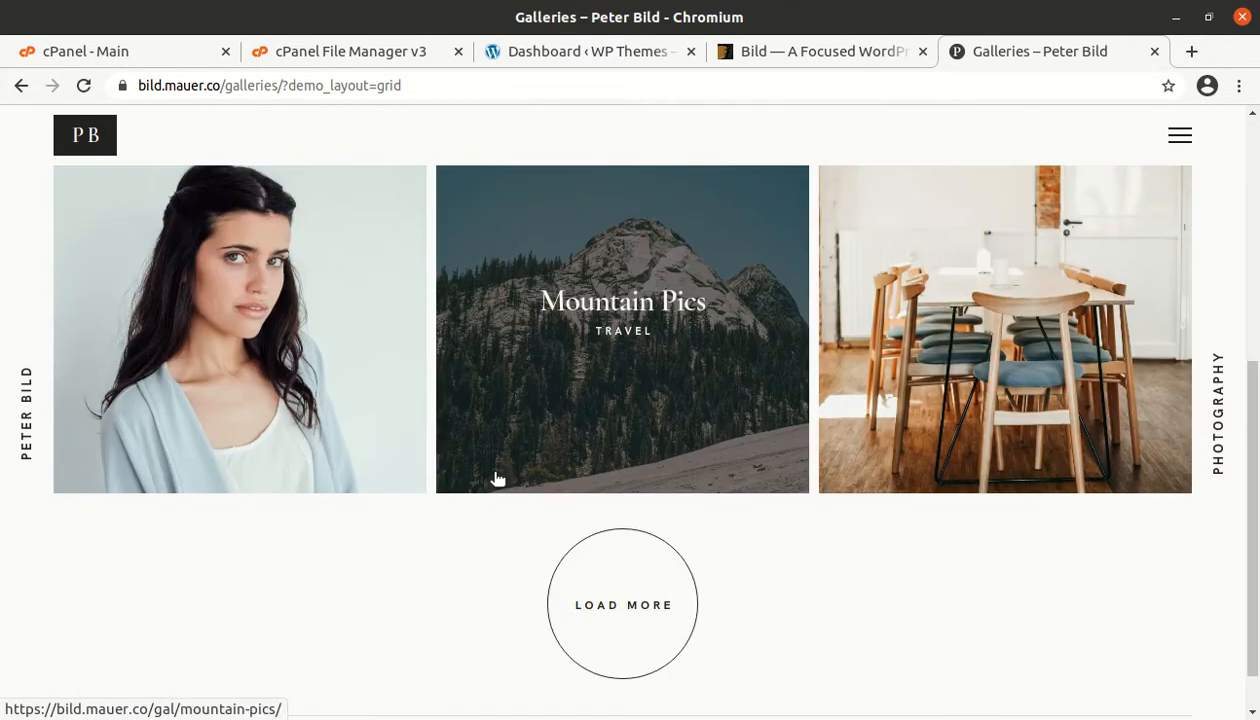
scroll(497, 479, down, 1)
click(633, 555)
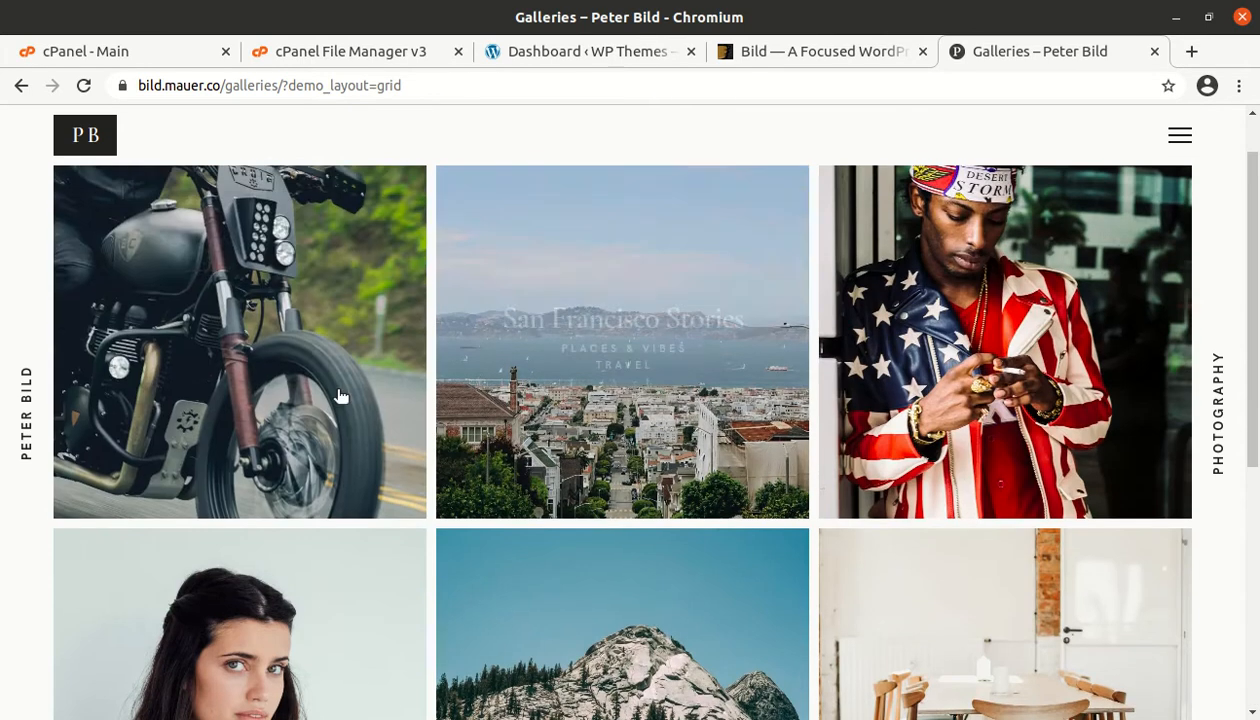
Step: Open the motorcycle gallery "Up the West Coast" and advance through several of its photos
click(285, 358)
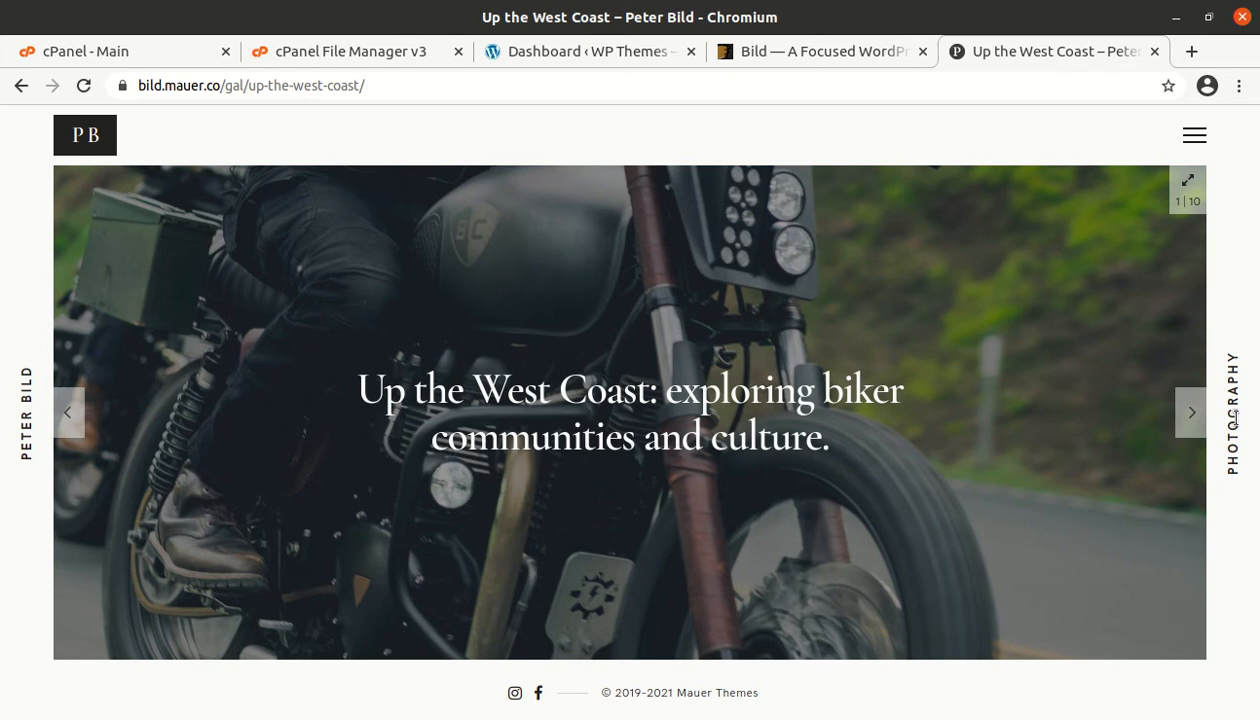
click(1193, 414)
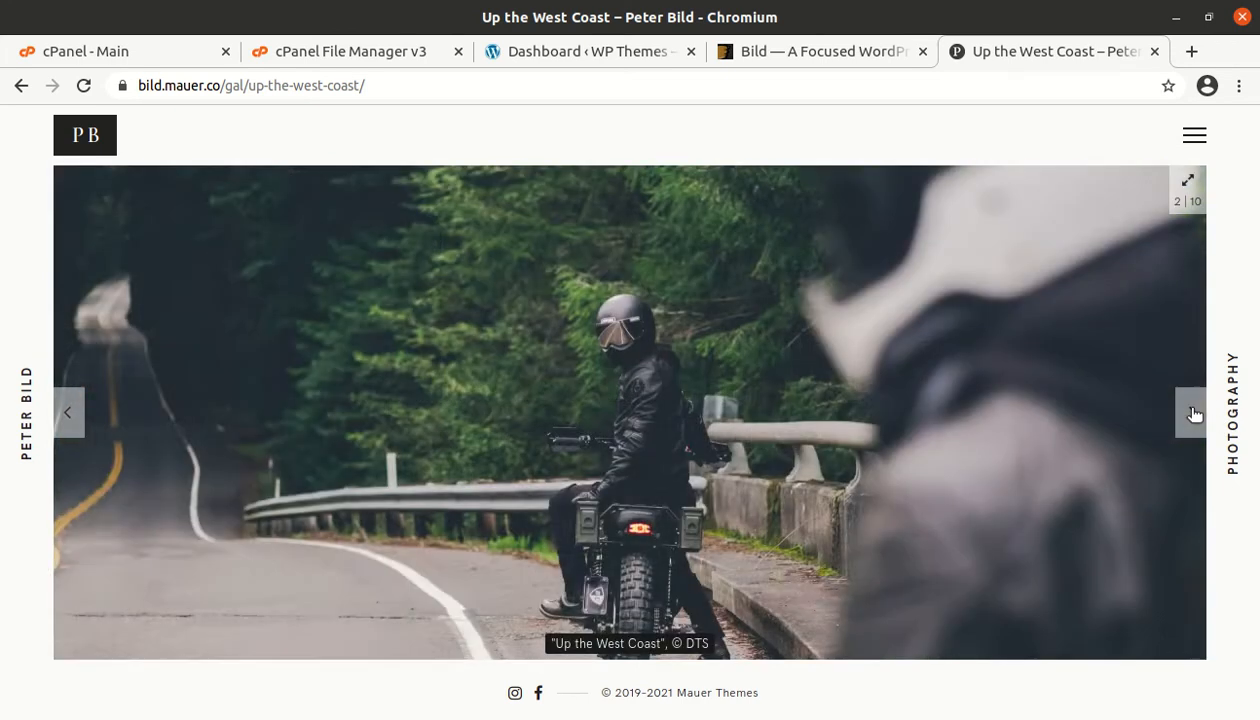
click(1193, 414)
click(1193, 414)
click(1193, 414)
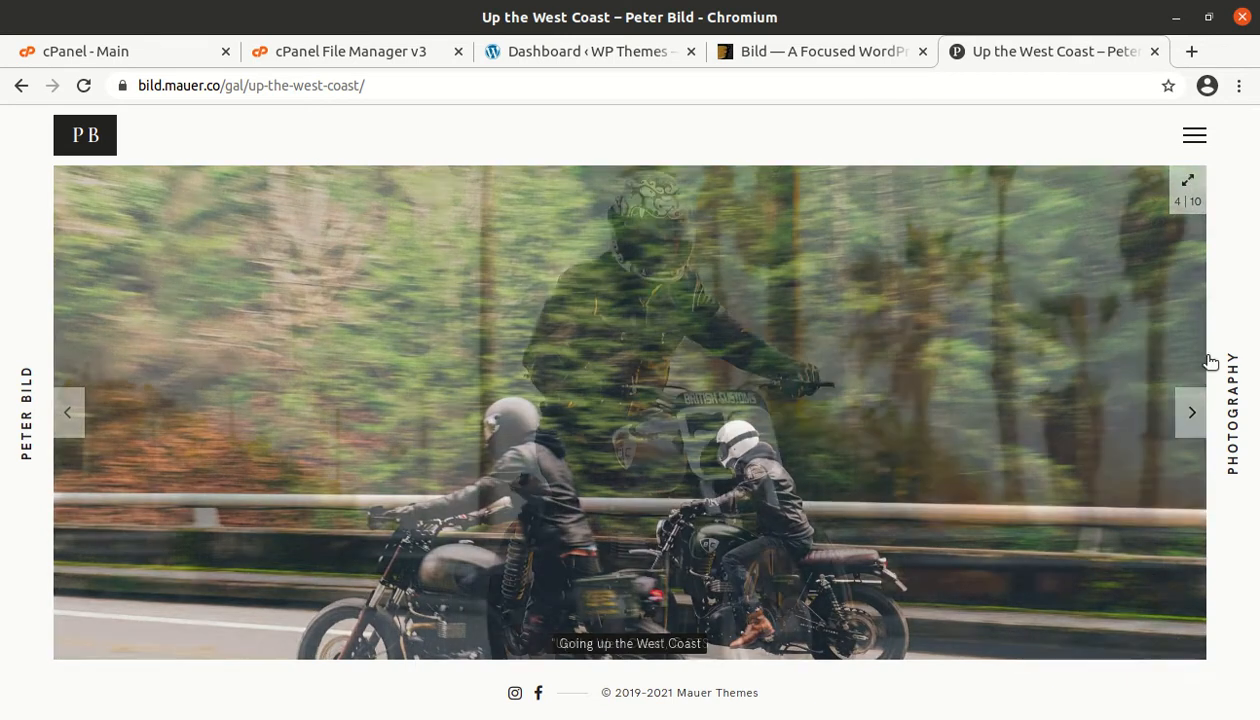
Step: Open the demo's Journal page and look through the blog posts and sidebar
click(1195, 134)
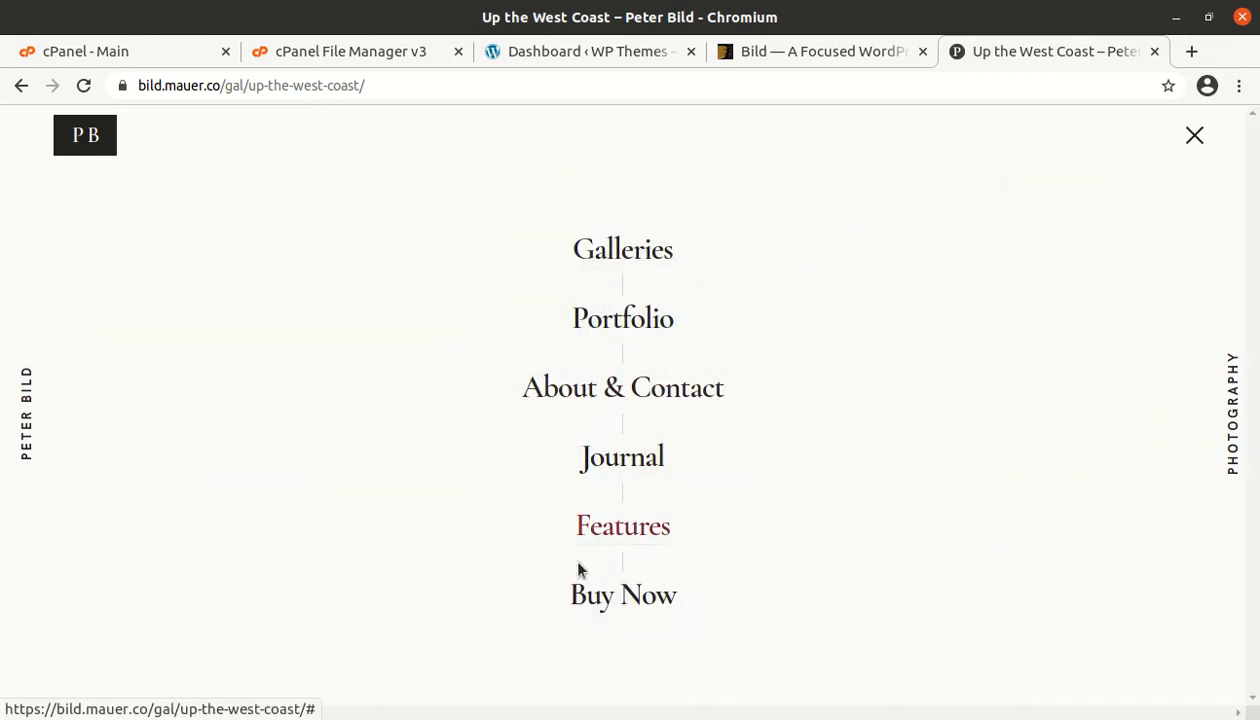
click(619, 459)
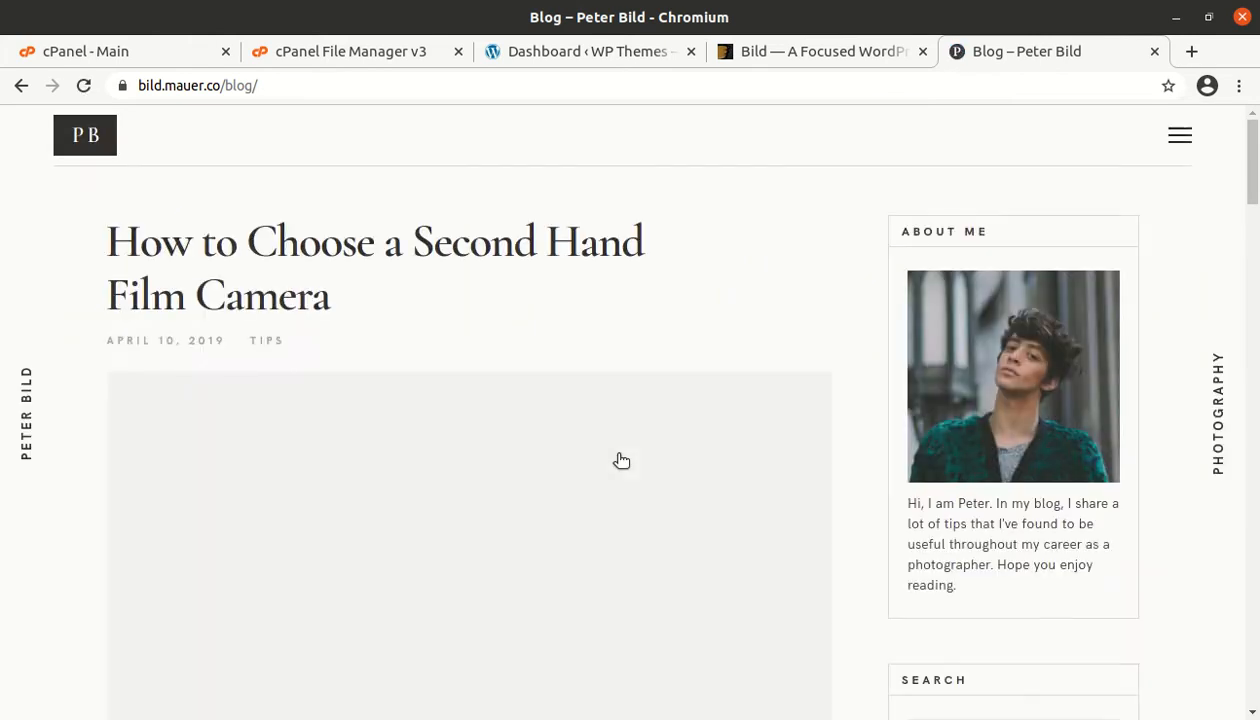
scroll(481, 498, down, 7)
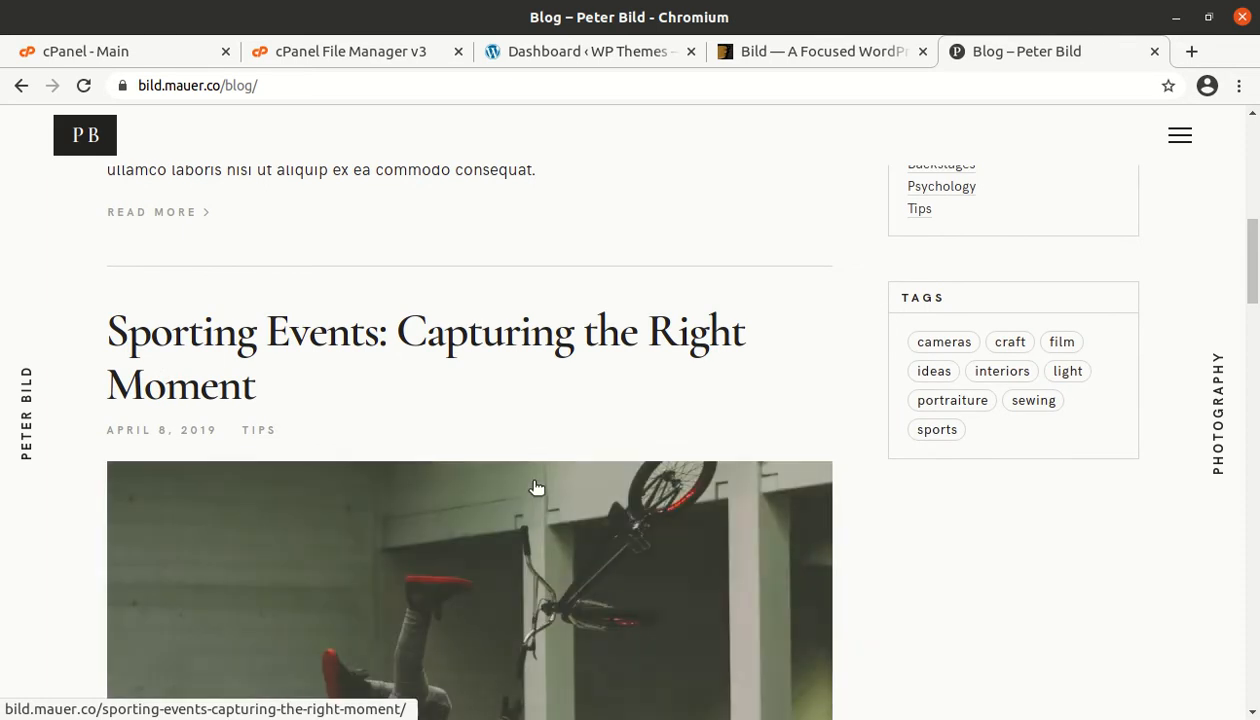
scroll(770, 470, down, 4)
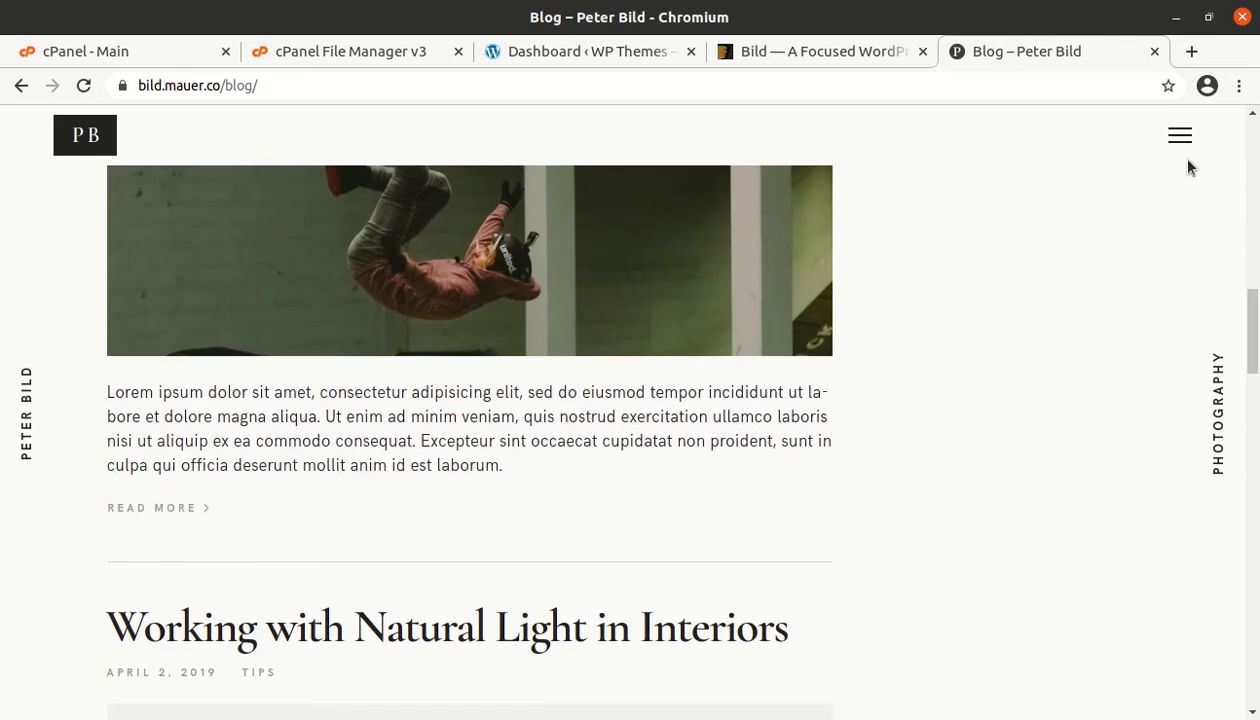
Step: Open the demo's Portfolio page in the Regular Grid layout and look through it to the end
click(1180, 138)
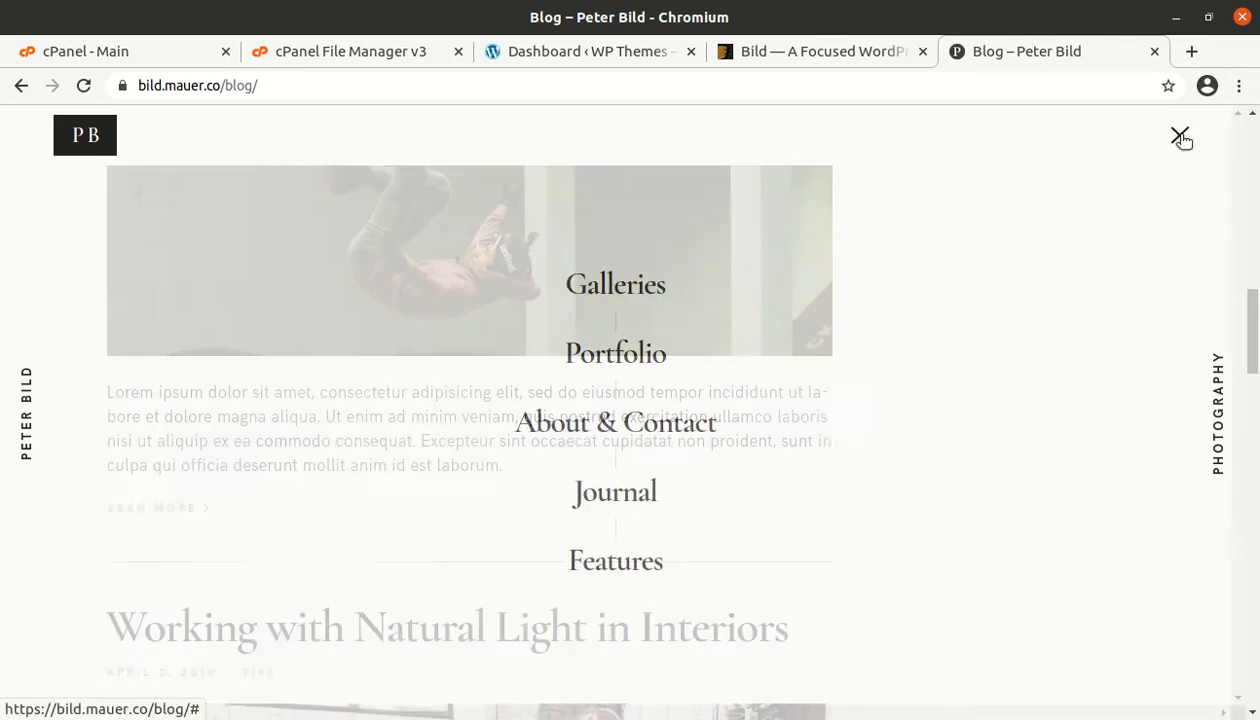
click(613, 357)
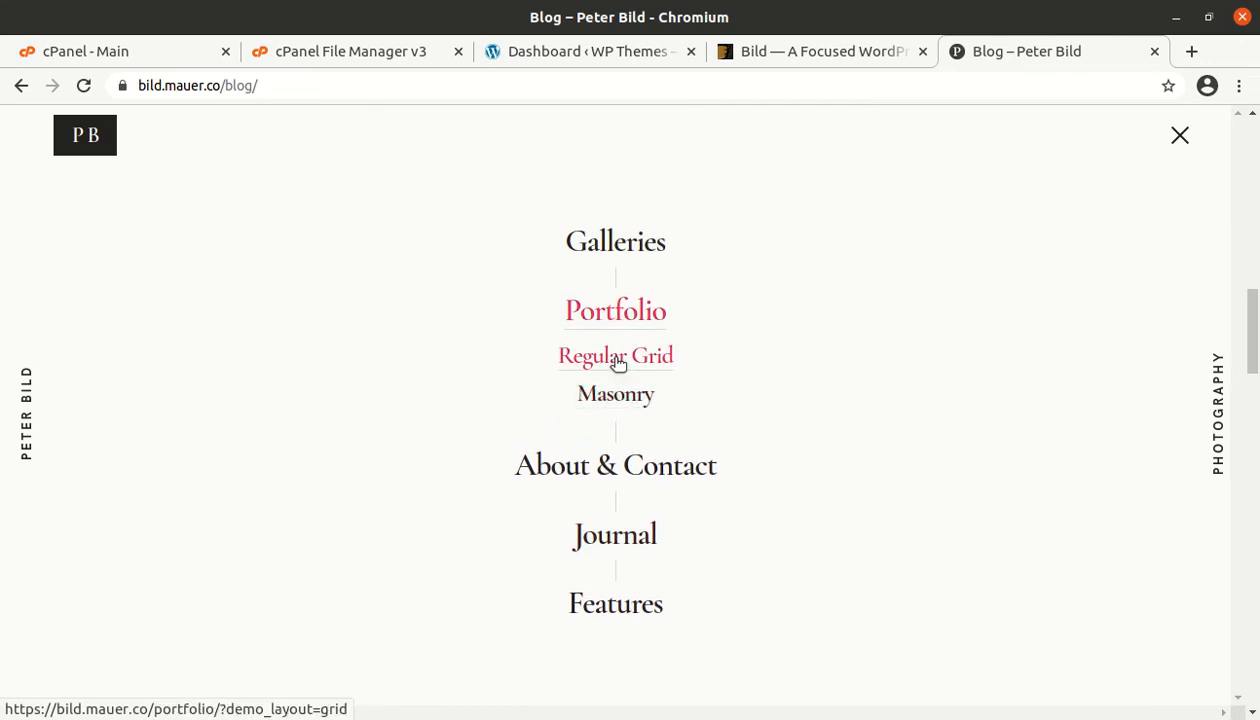
click(616, 364)
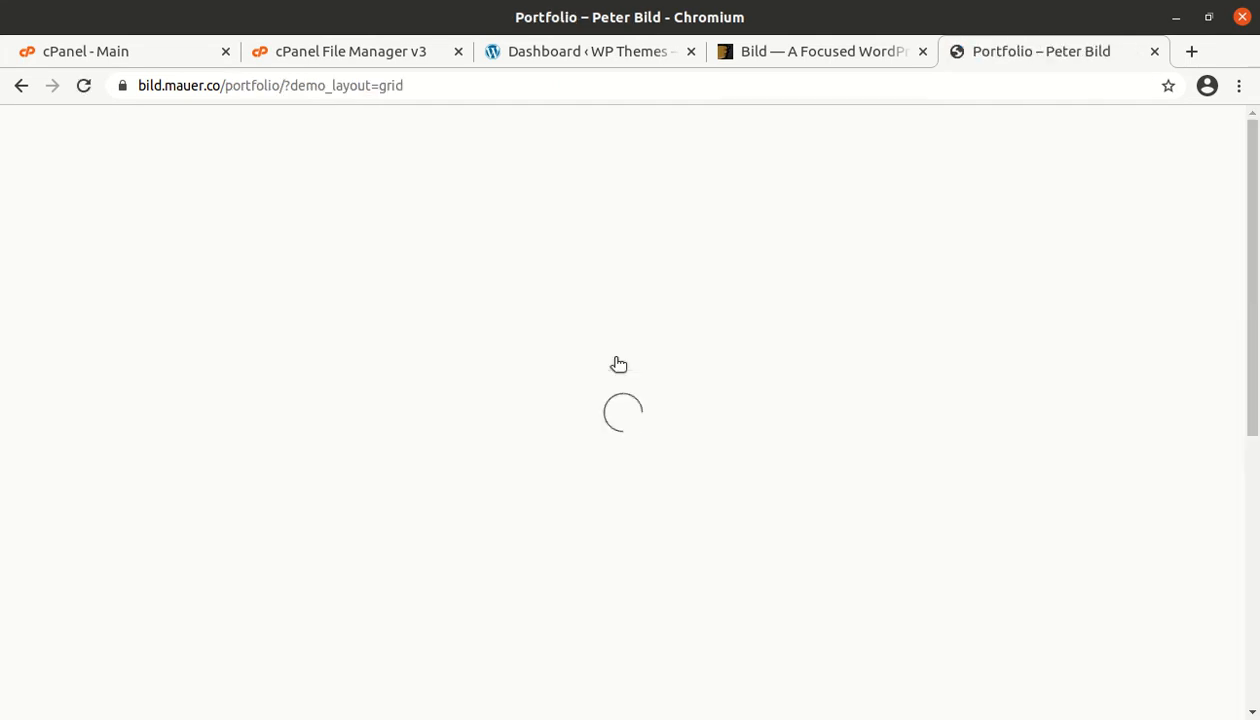
scroll(848, 480, down, 4)
scroll(846, 485, down, 1)
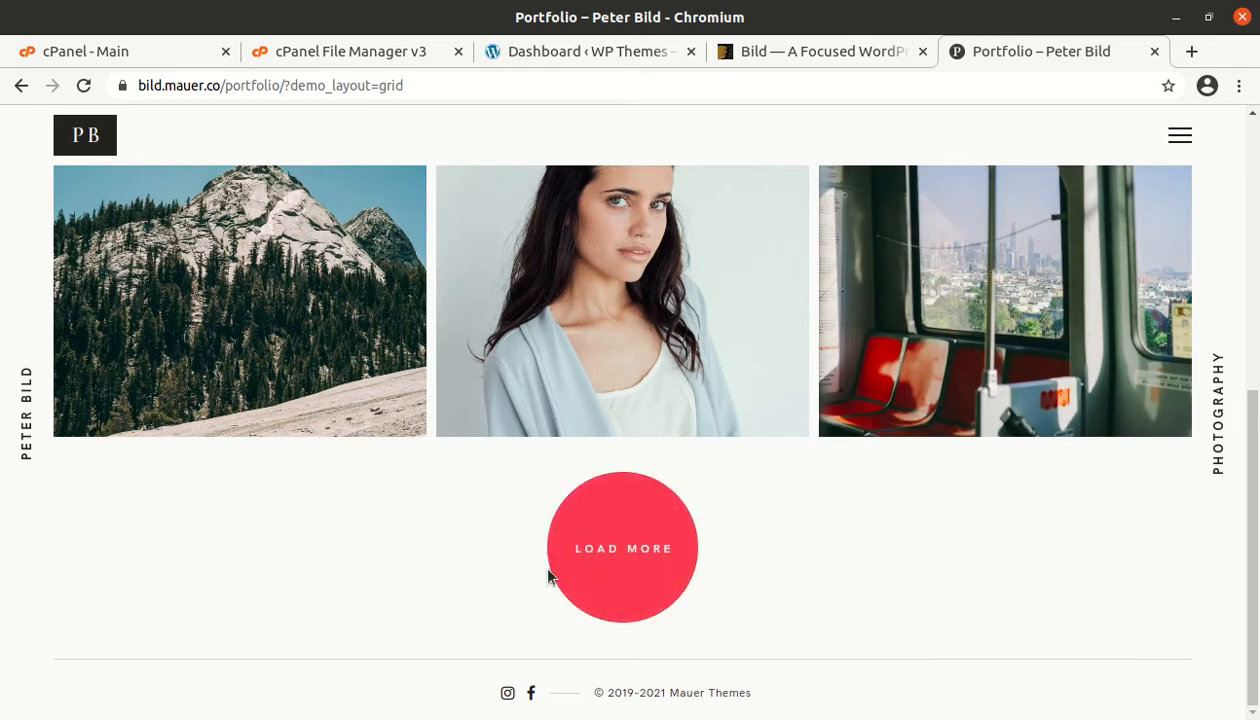
Step: Switch to the WordPress dashboard and visit the WP Themes site's front page
scroll(438, 585, up, 4)
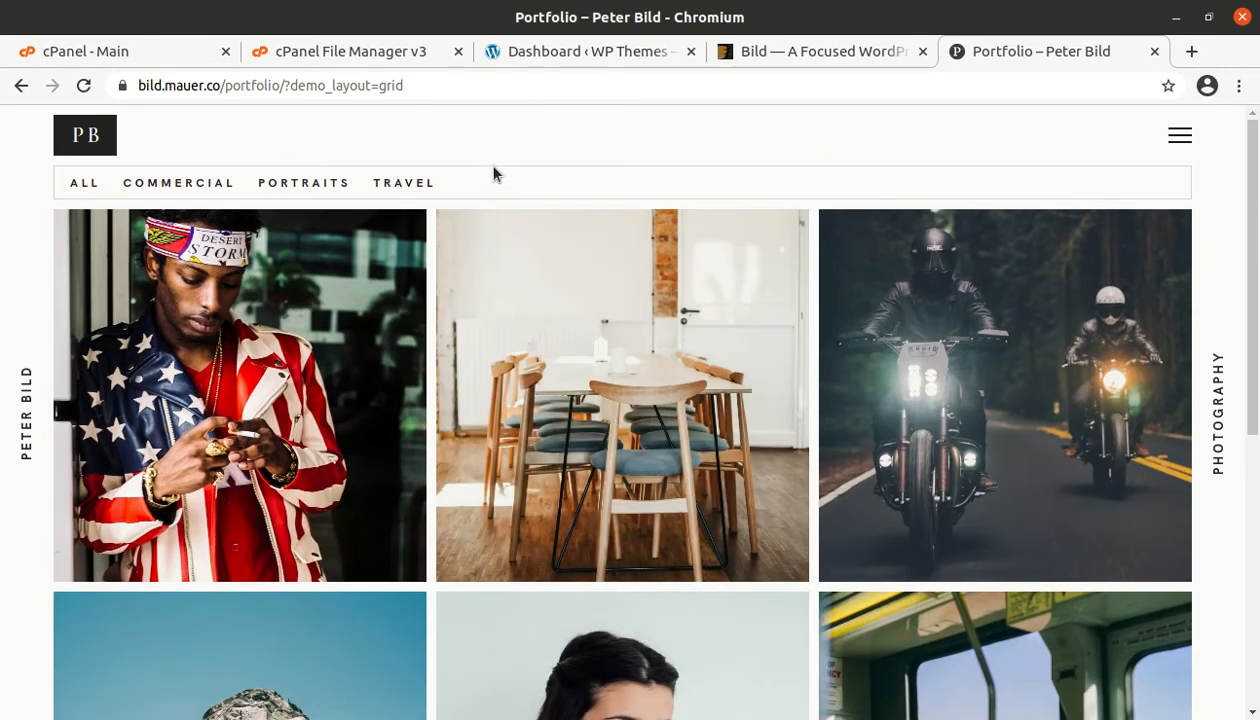
click(535, 58)
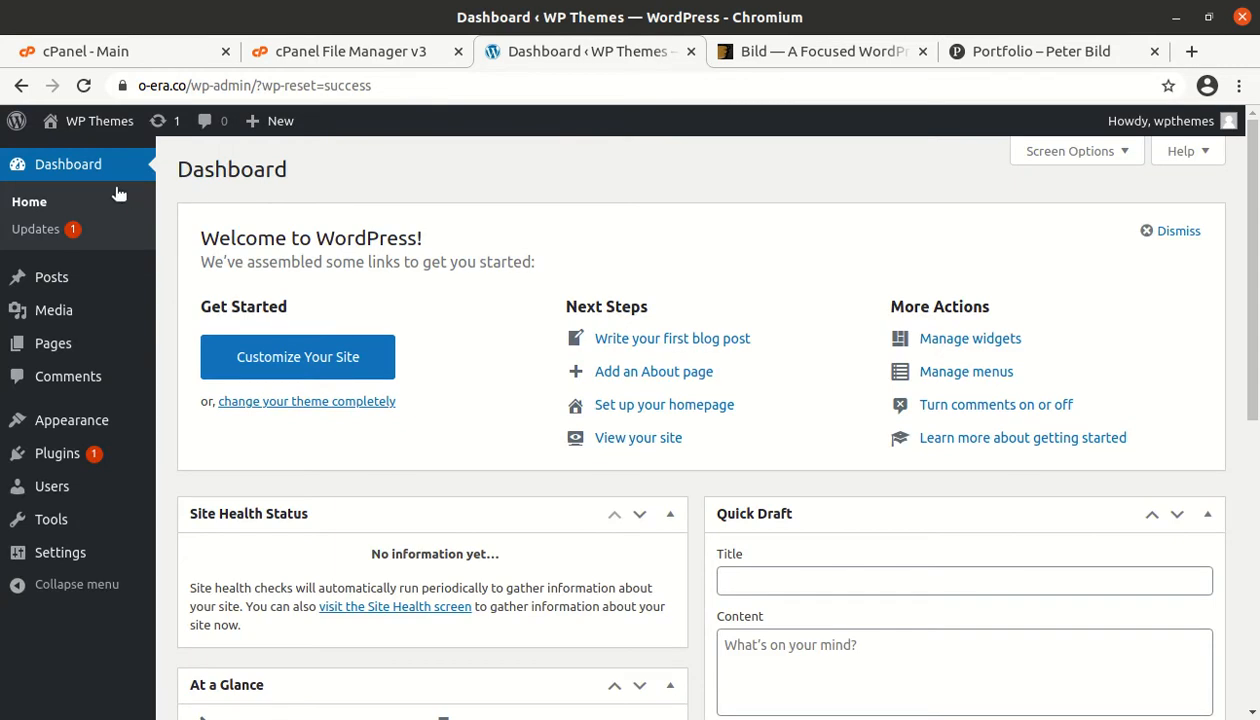
click(80, 124)
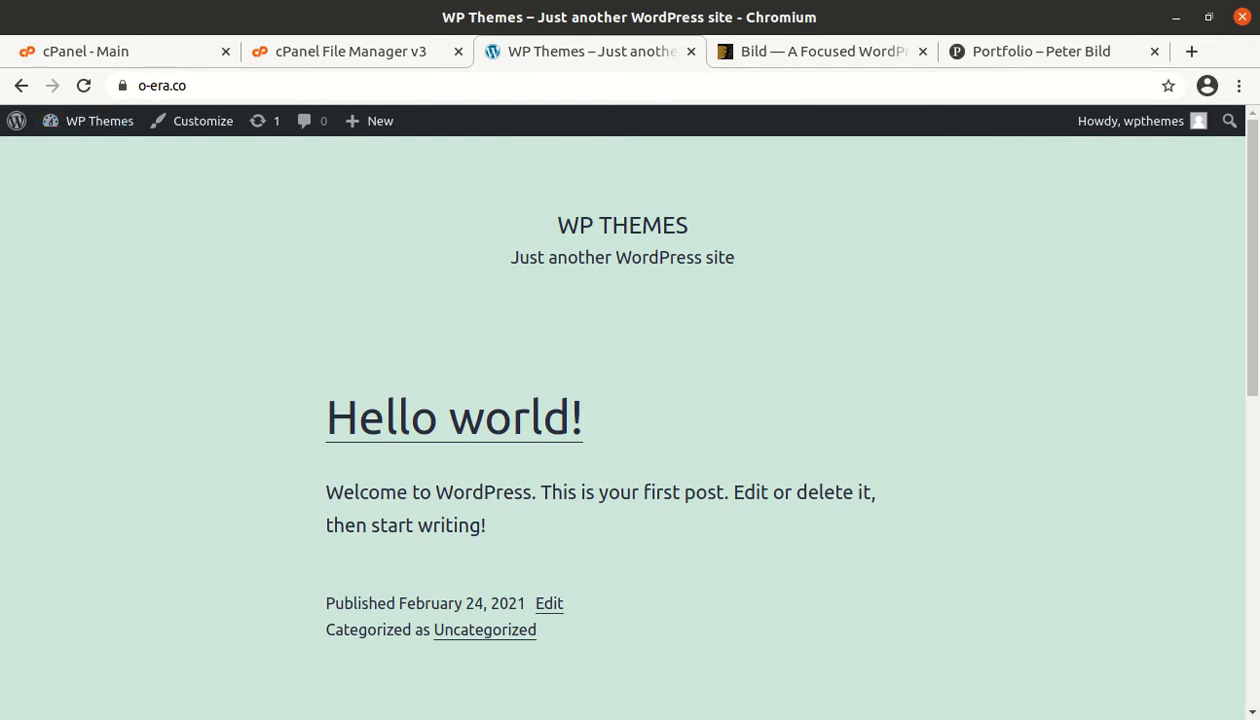
Step: Look through the downloaded Bild 1.3.1 folder's contents in the file manager, from Demo Content to mauer-bild.zip, and put the window away
click(1, 32)
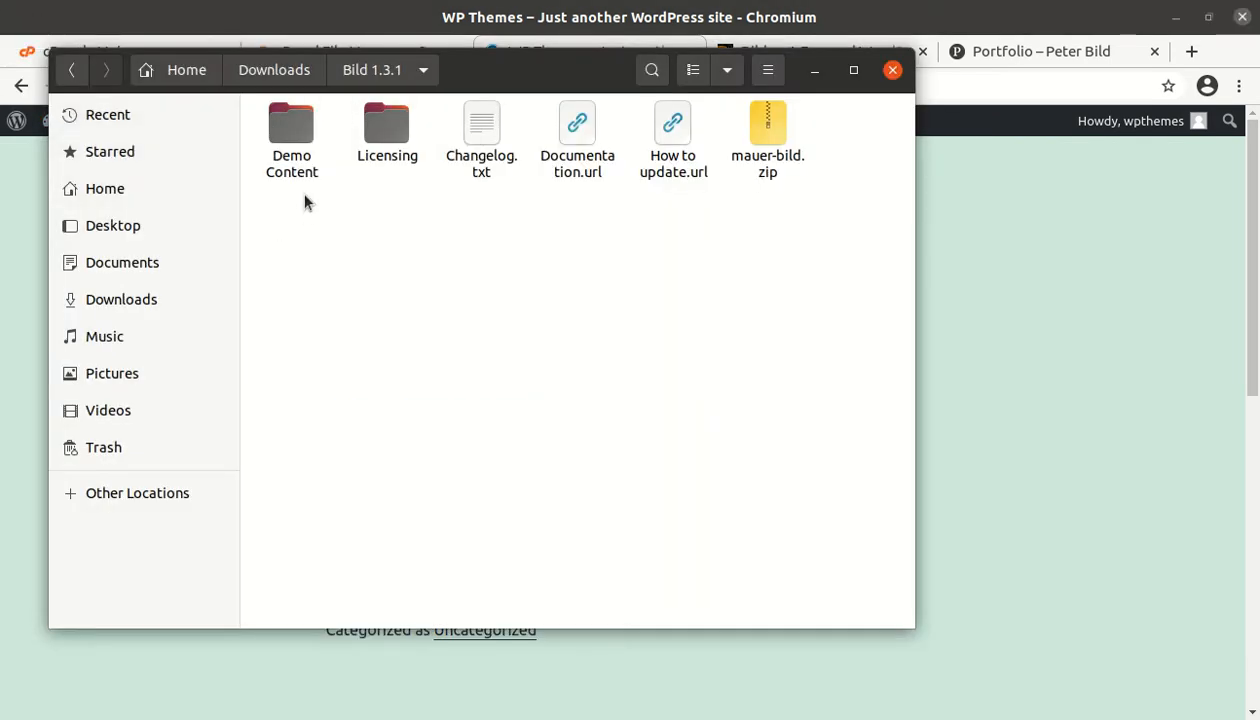
click(291, 130)
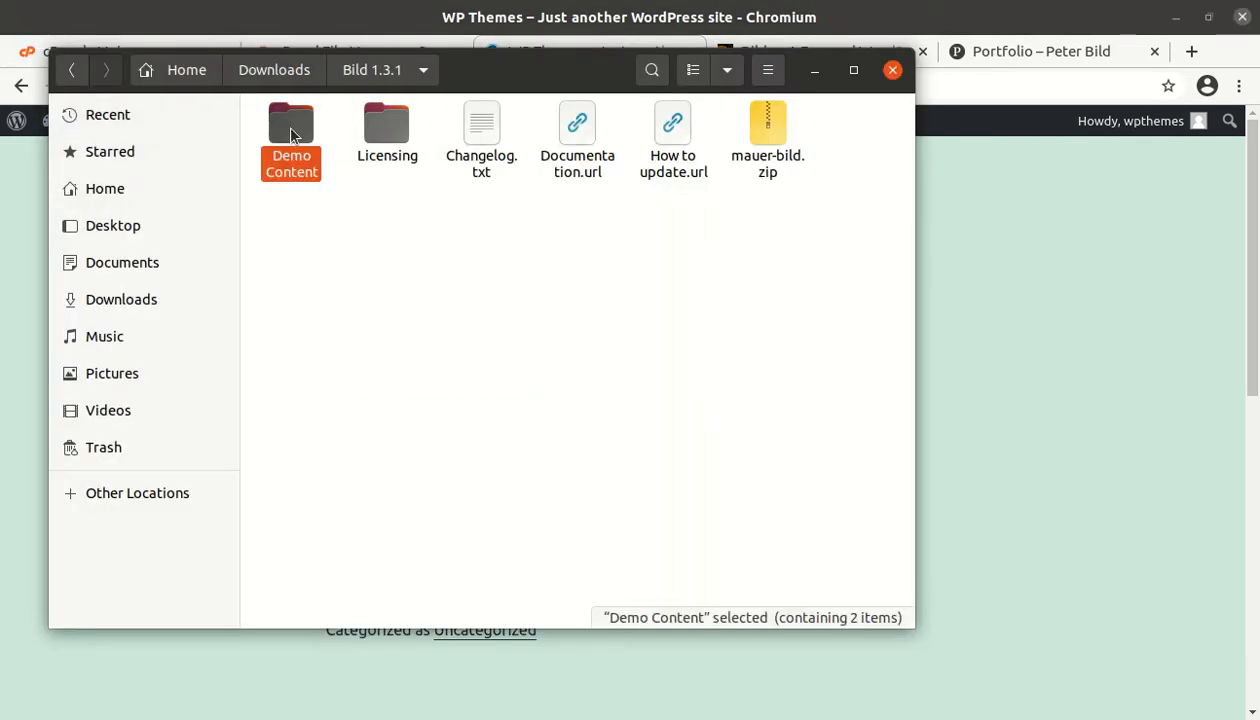
click(386, 127)
click(472, 132)
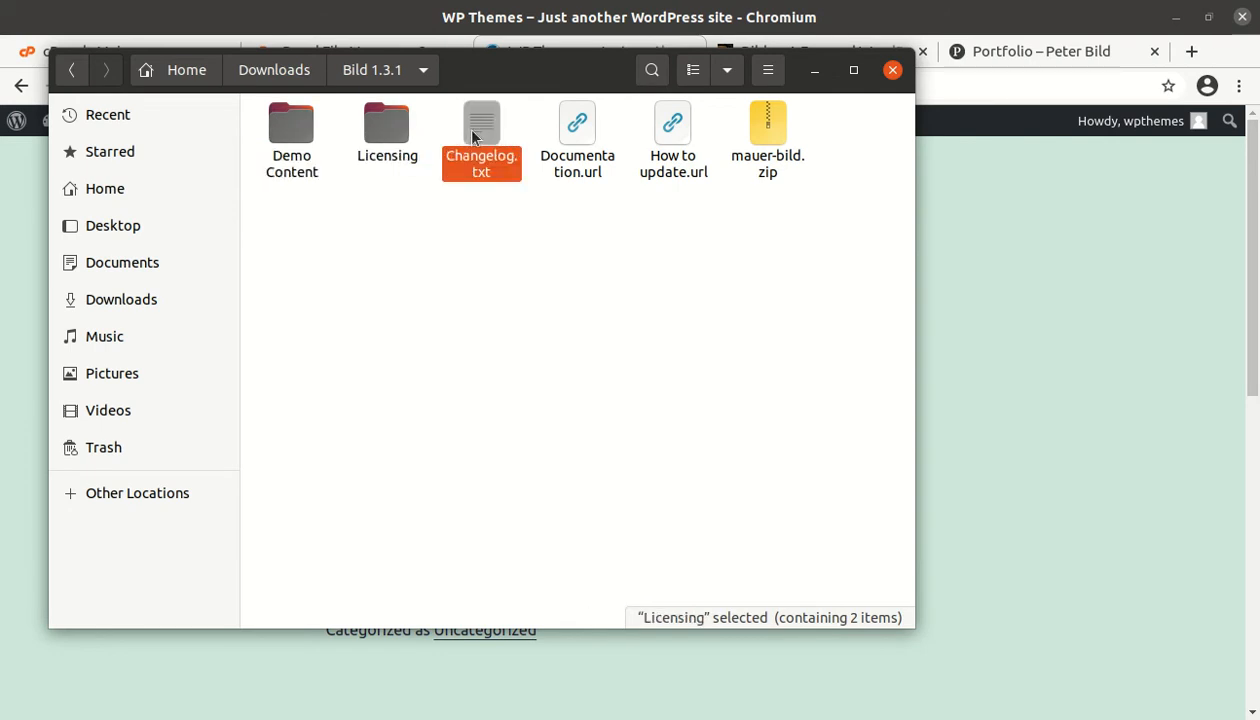
click(600, 130)
click(666, 132)
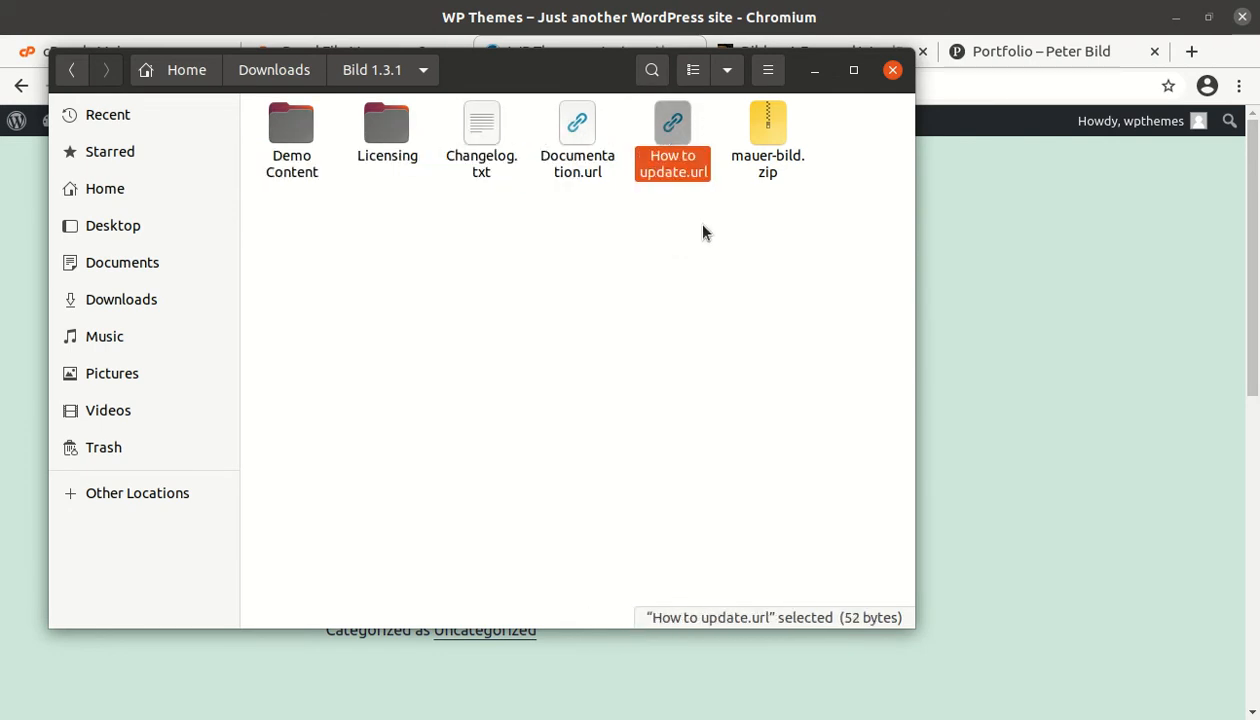
click(779, 152)
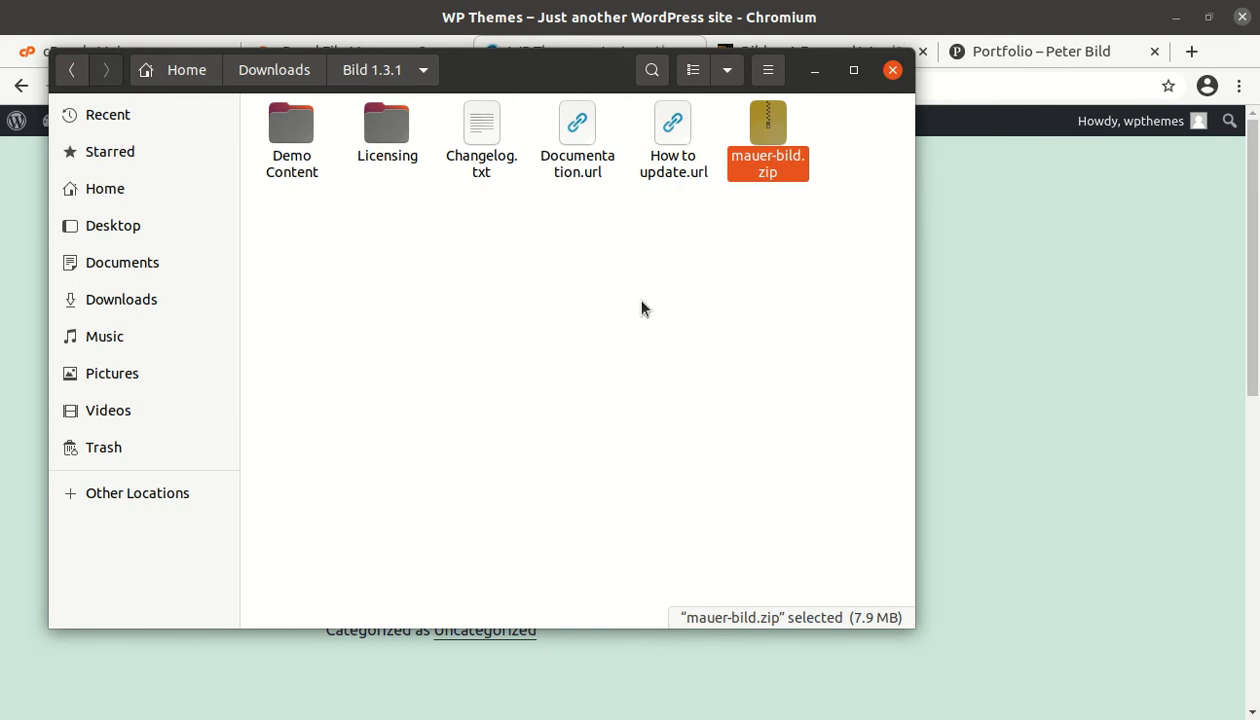
click(803, 68)
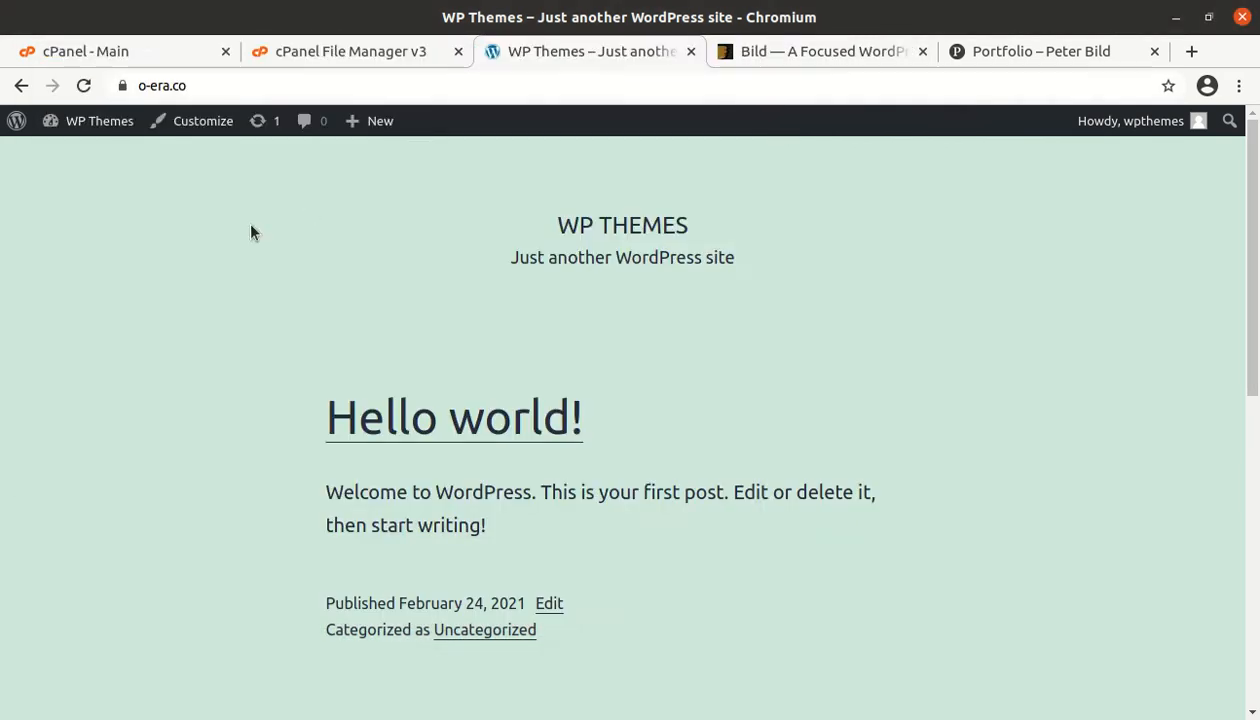
mouse_move(99, 124)
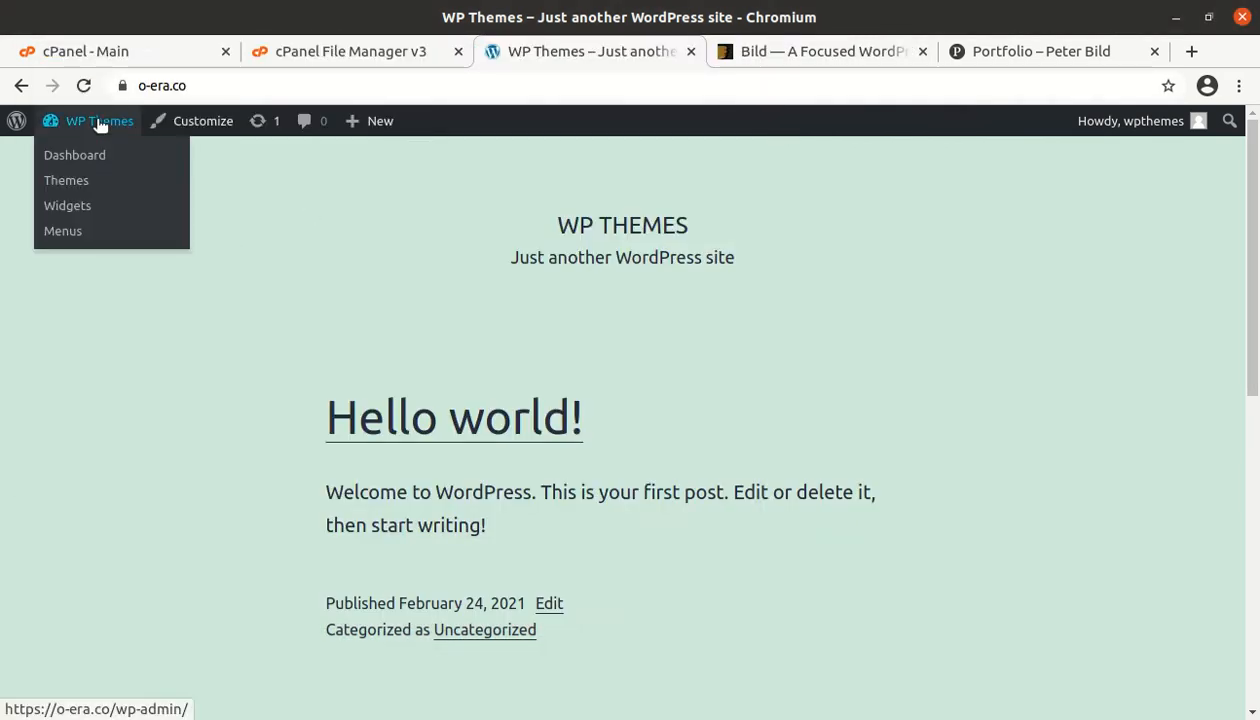
click(66, 181)
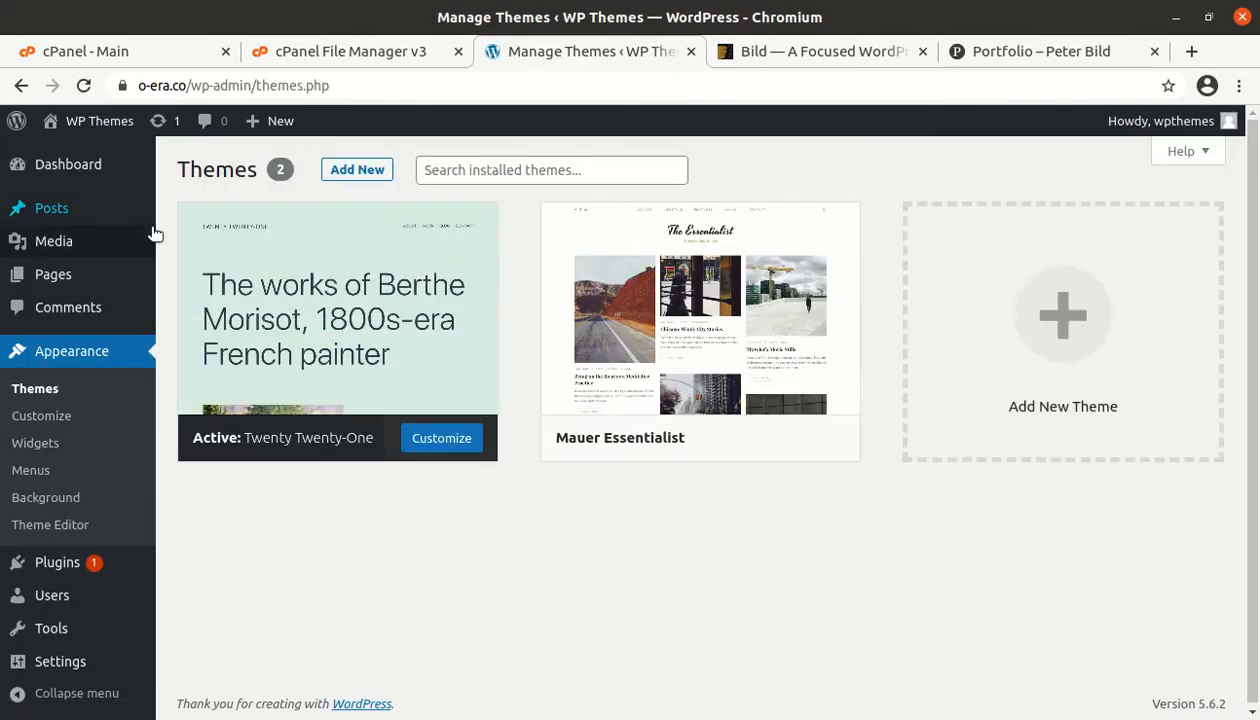
click(366, 172)
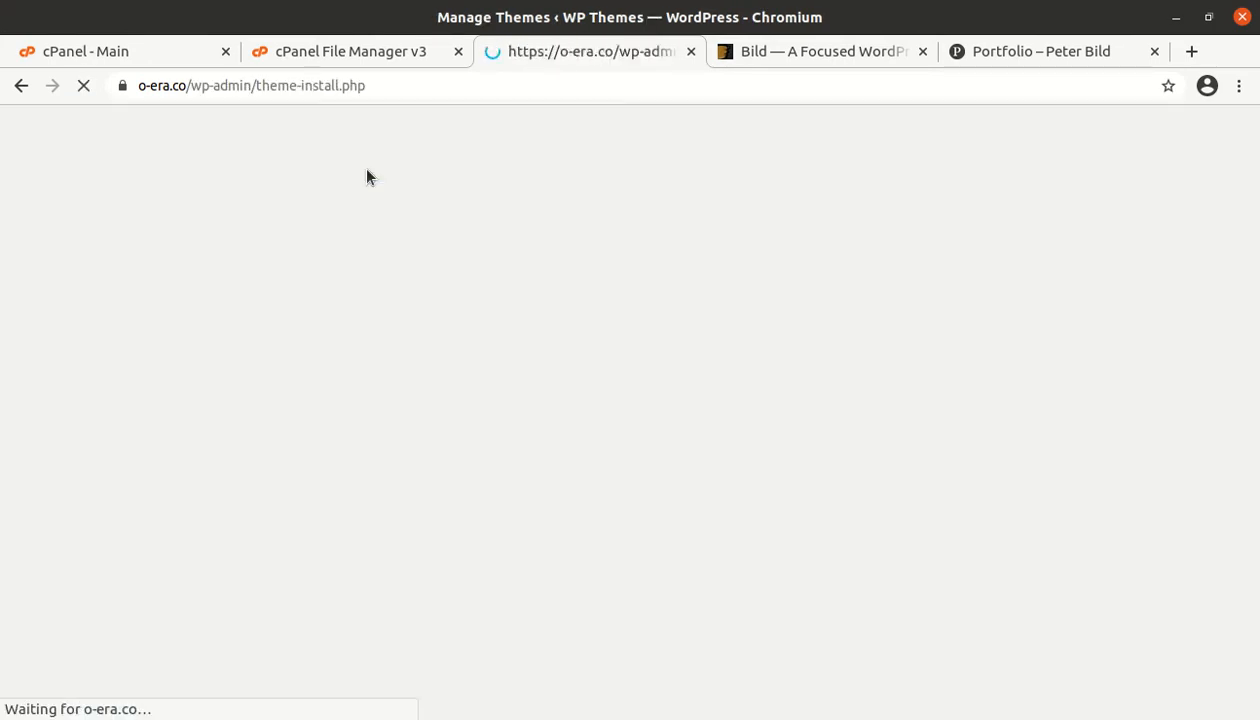
click(370, 172)
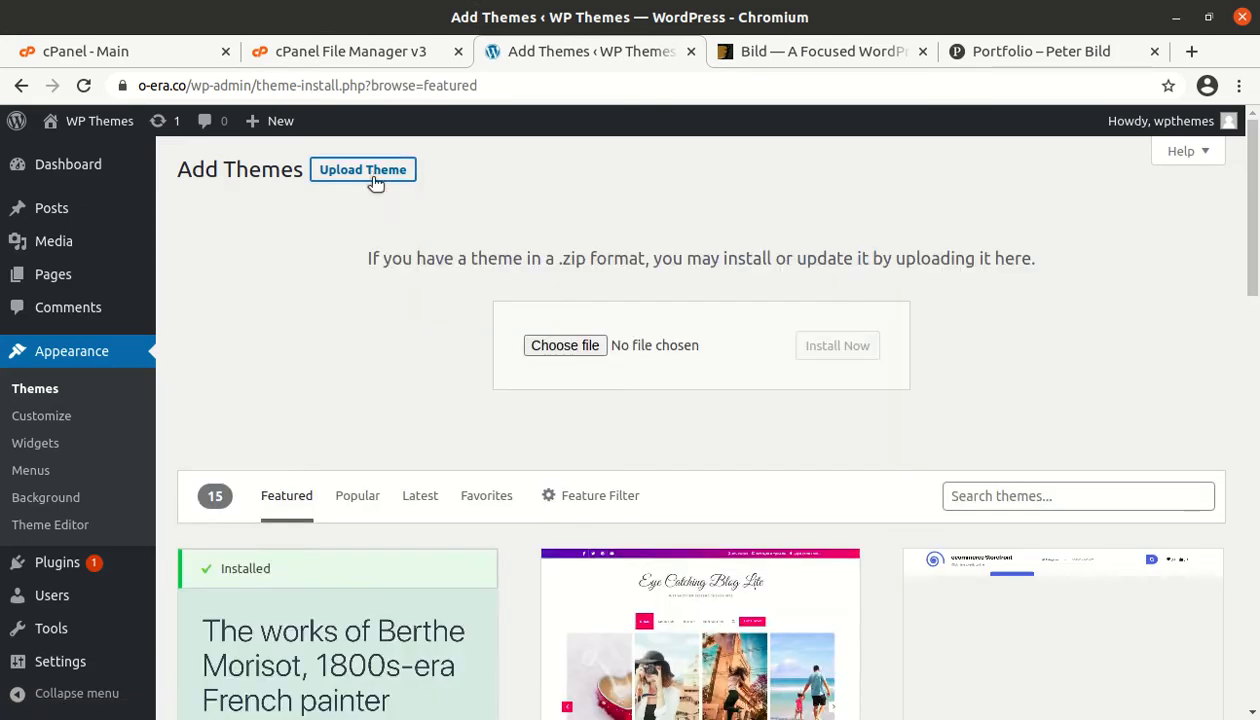
click(547, 350)
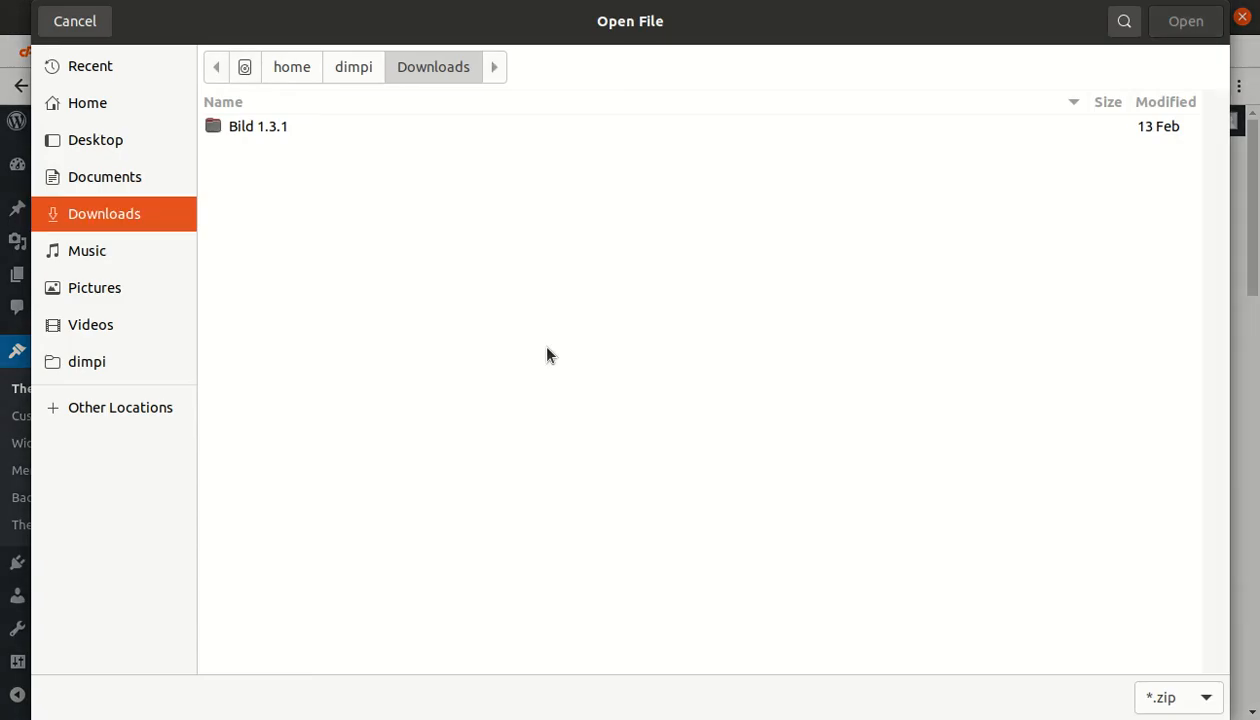
double_click(231, 128)
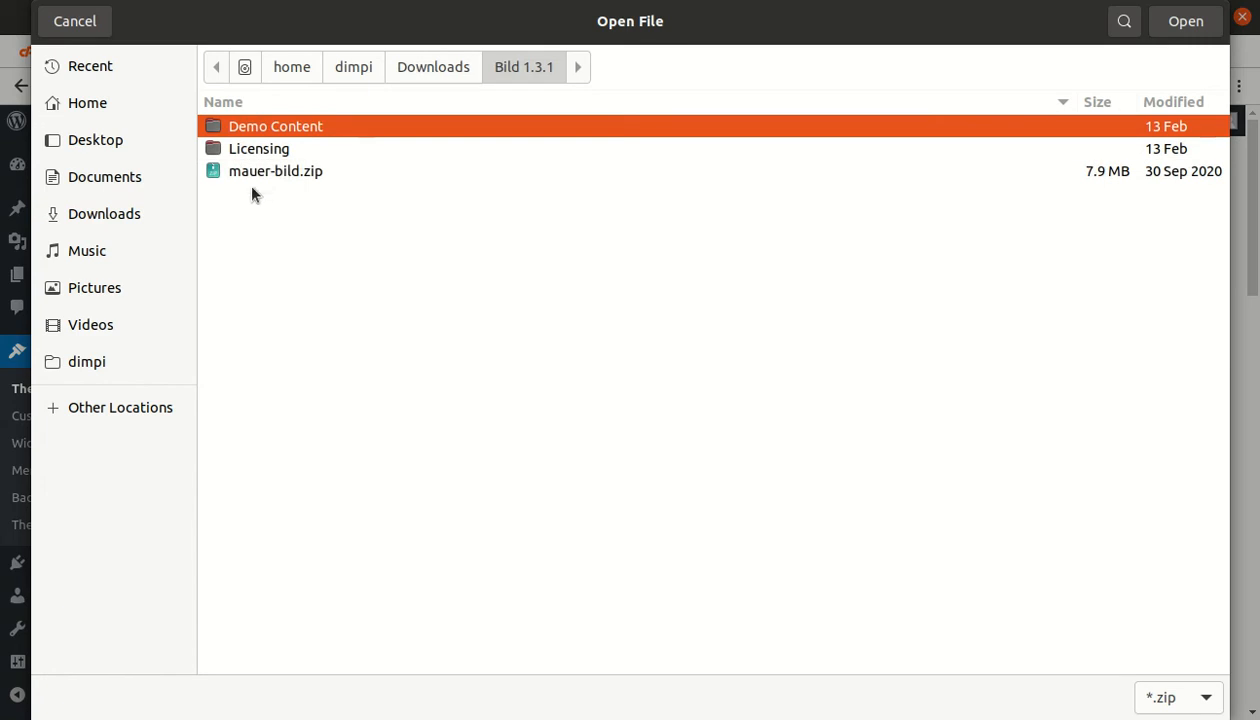
click(250, 171)
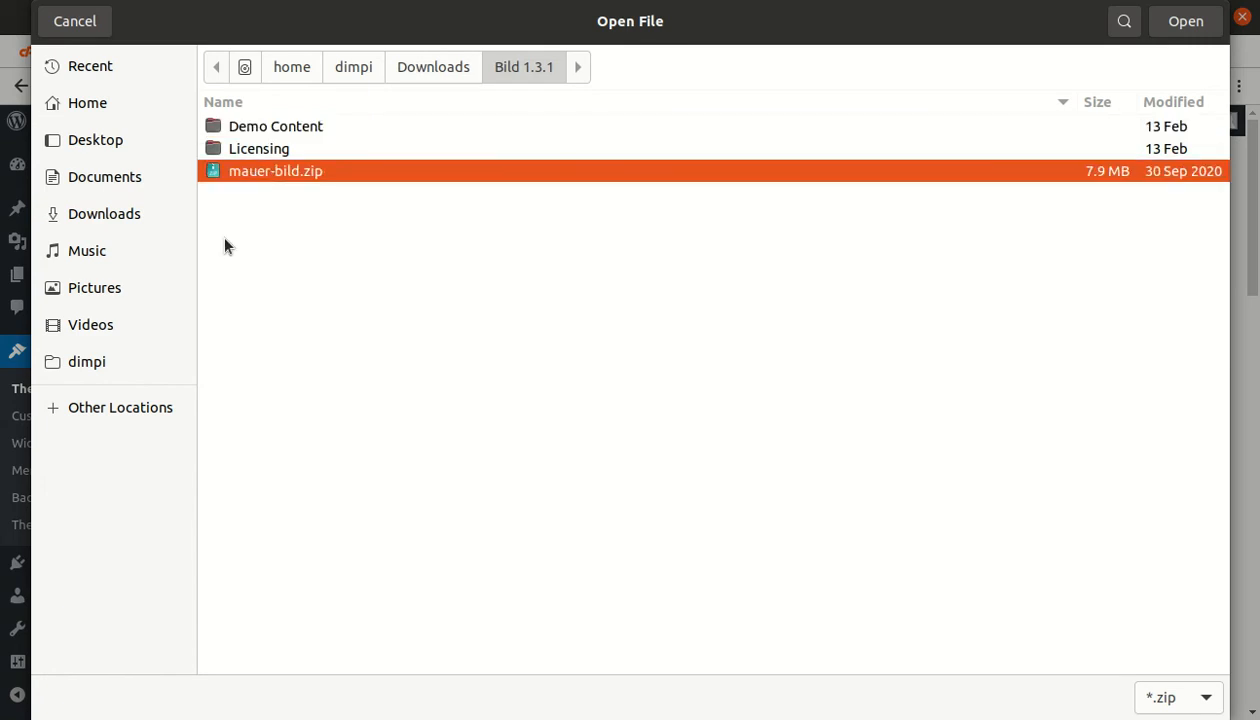
click(70, 28)
Step: In the cPanel File Manager, open the wp-content/themes folder and permanently delete the mauer-essentialist folder
click(343, 52)
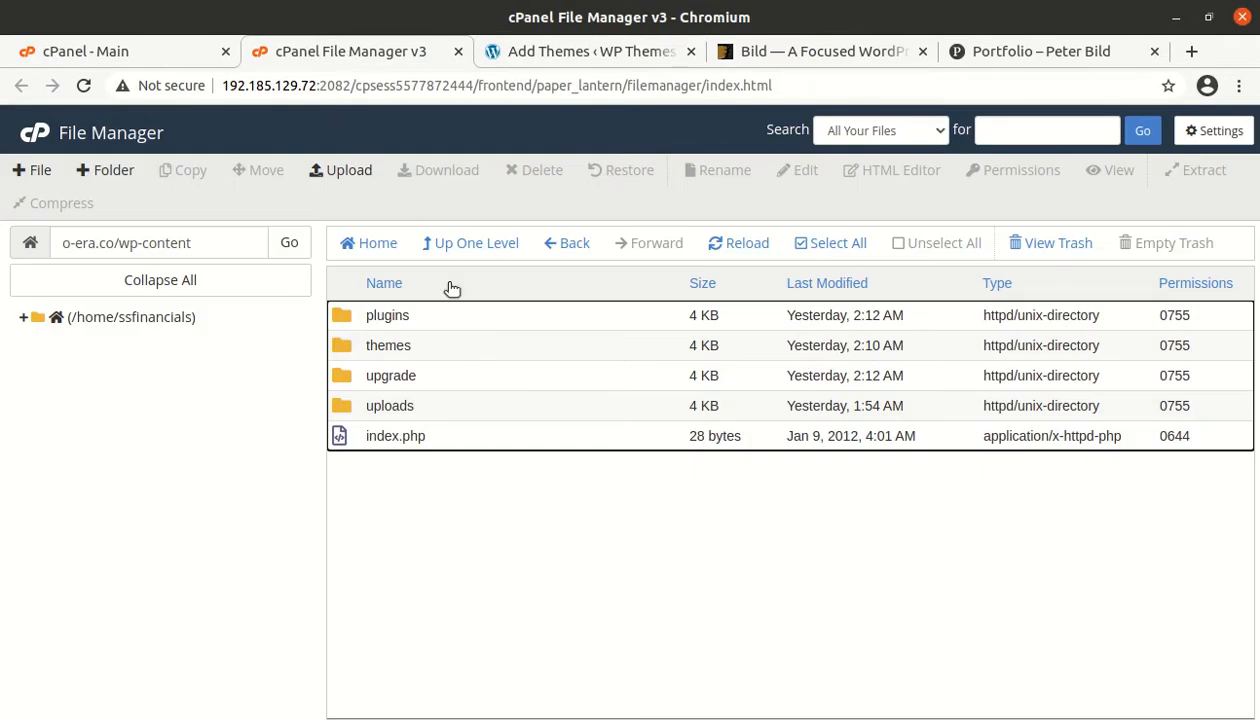
double_click(455, 352)
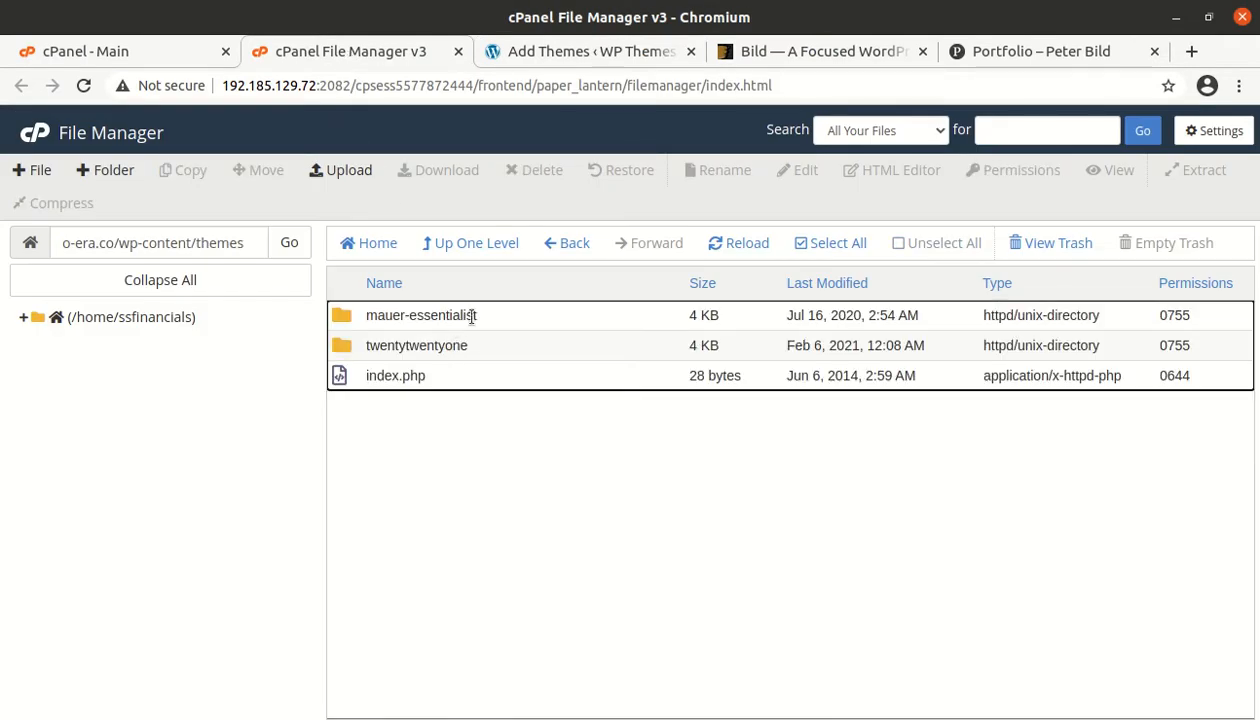
click(735, 250)
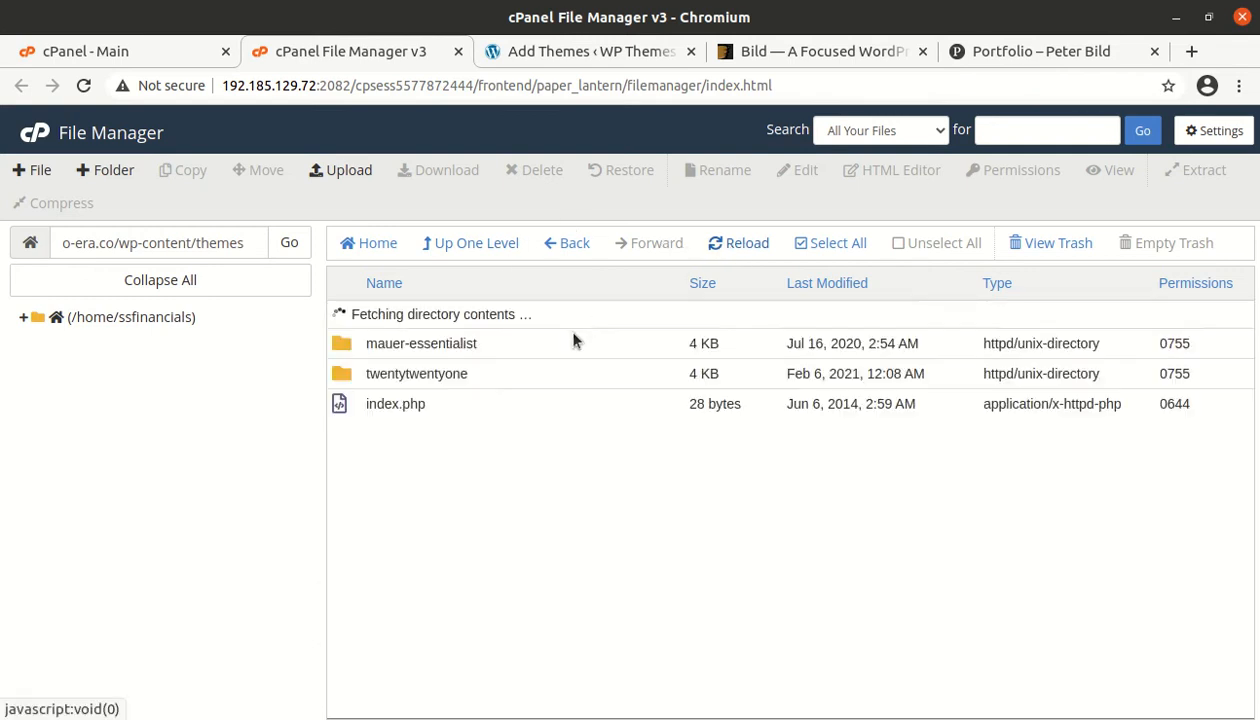
click(515, 320)
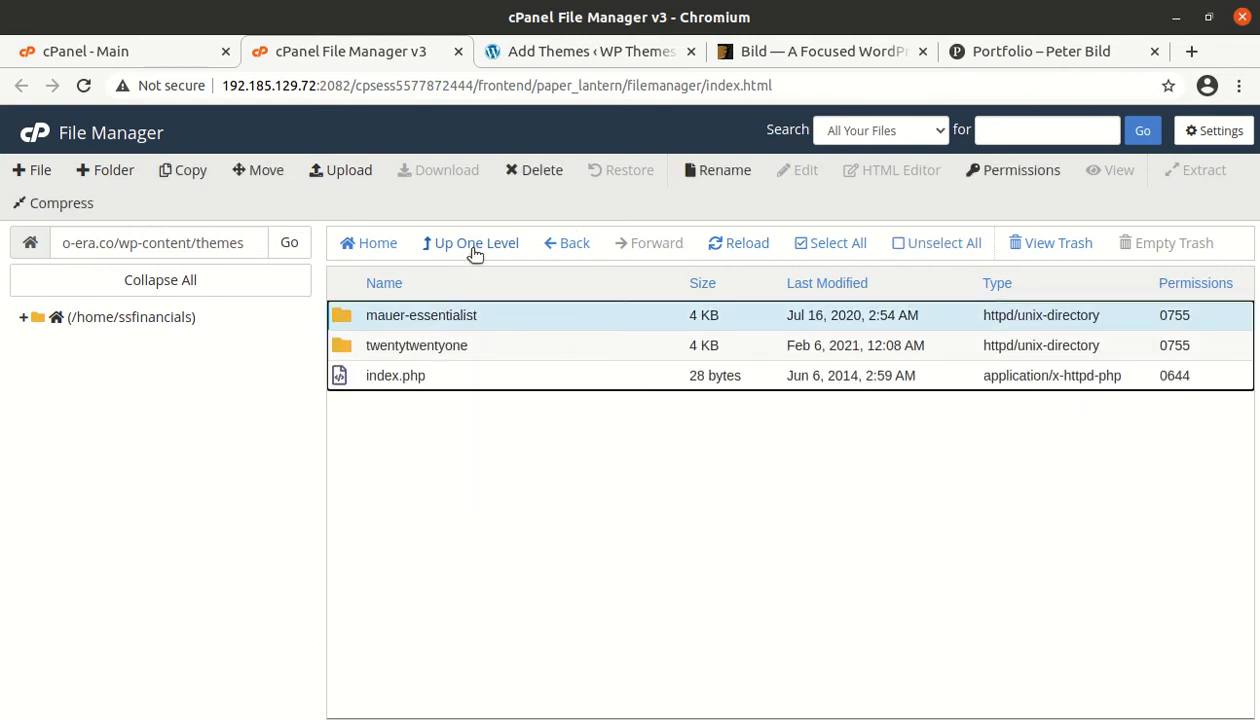
click(510, 170)
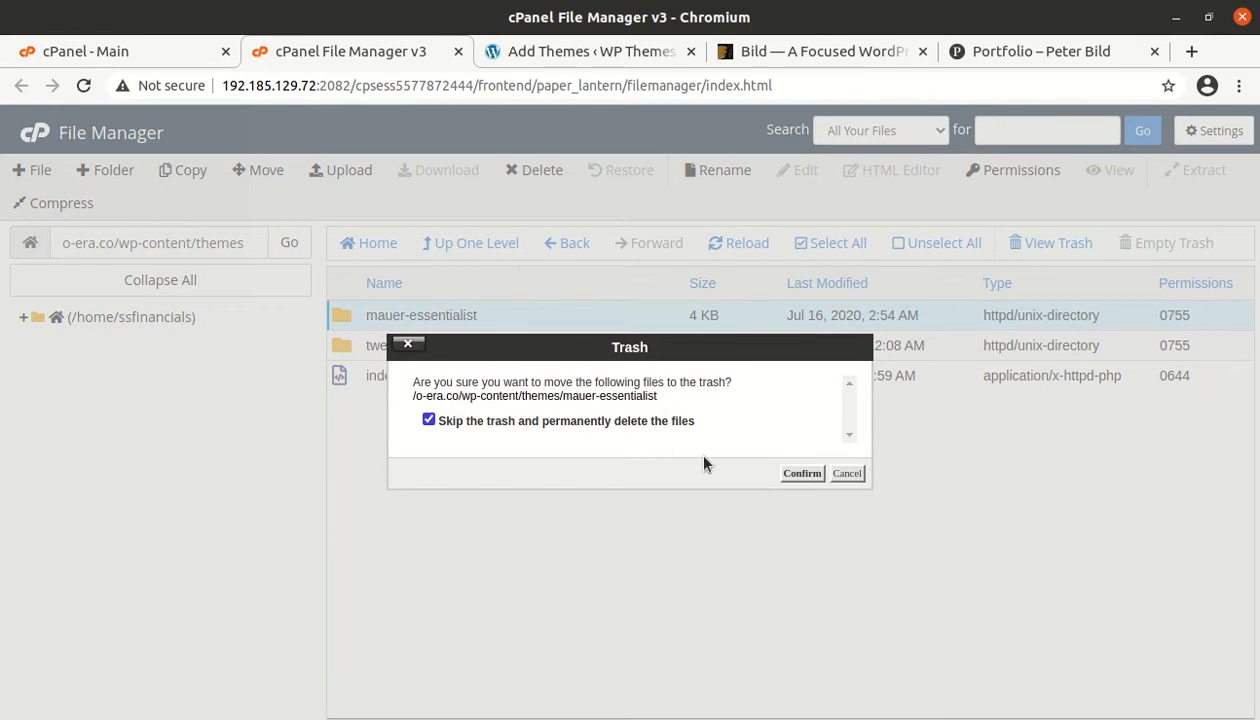
click(802, 473)
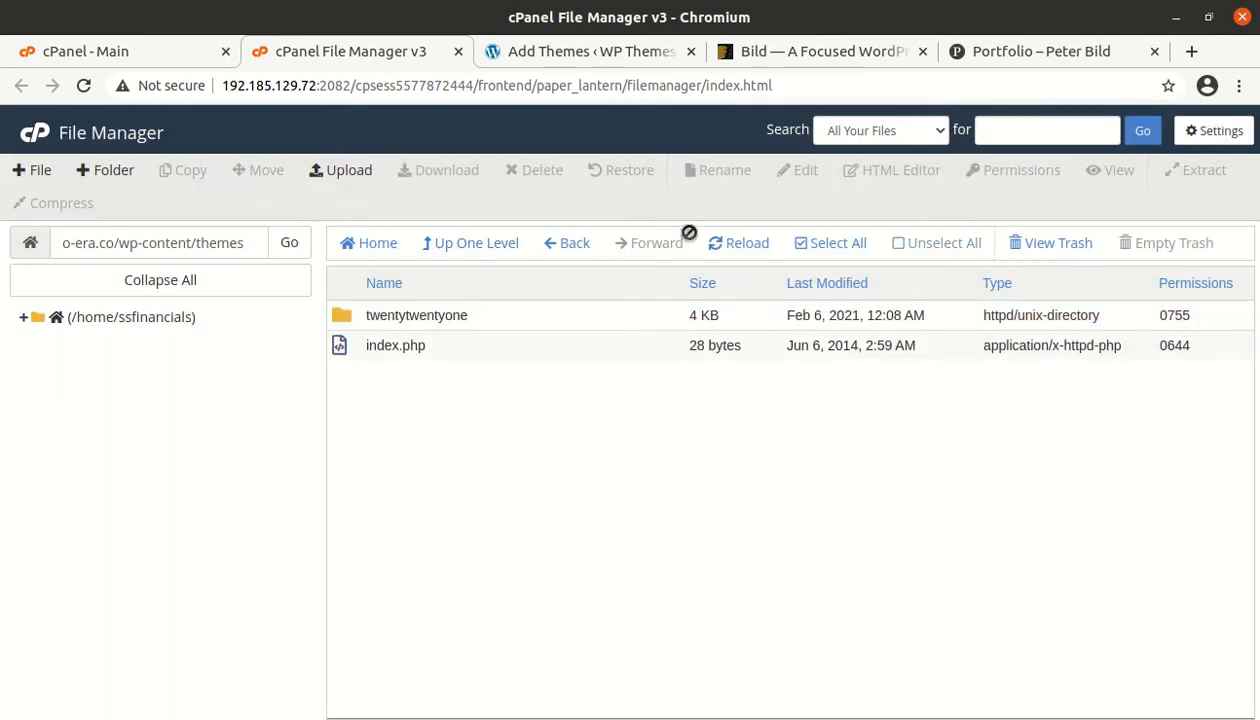
click(739, 246)
click(466, 348)
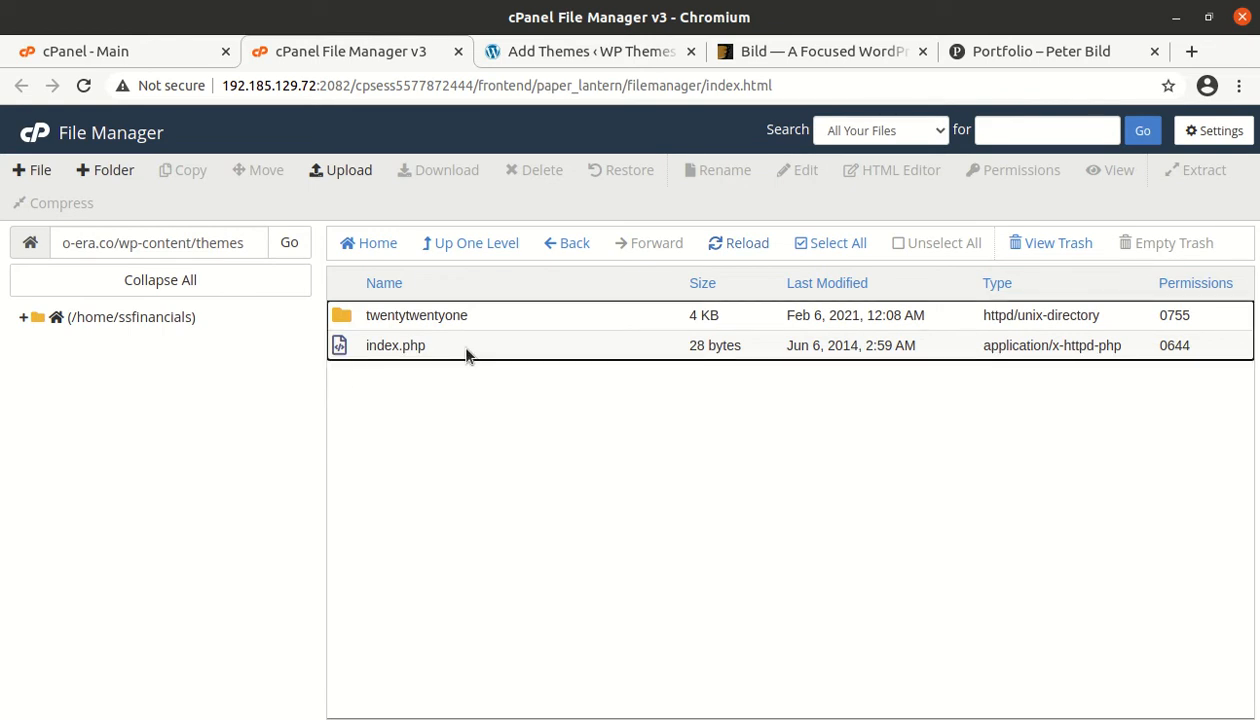
Step: Upload mauer-bild.zip from the Bild 1.3.1 download folder into wp-content/themes and return to that folder's listing
click(341, 172)
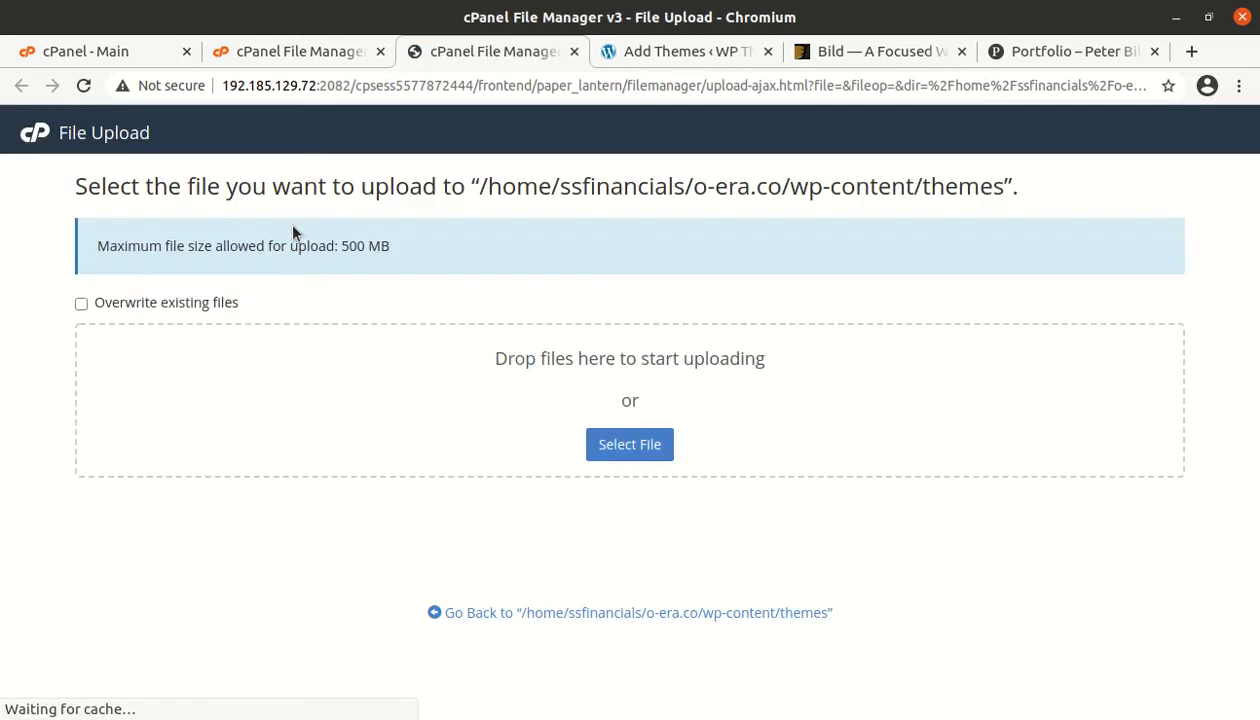
click(619, 444)
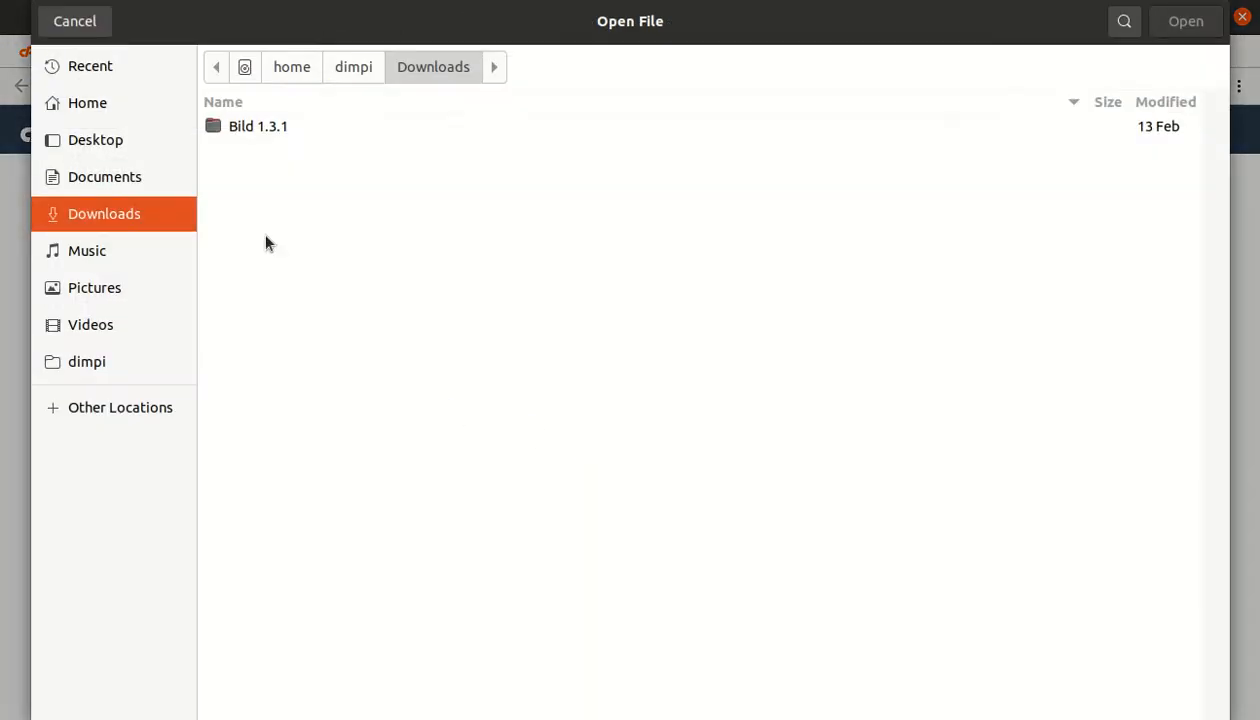
double_click(289, 127)
click(312, 239)
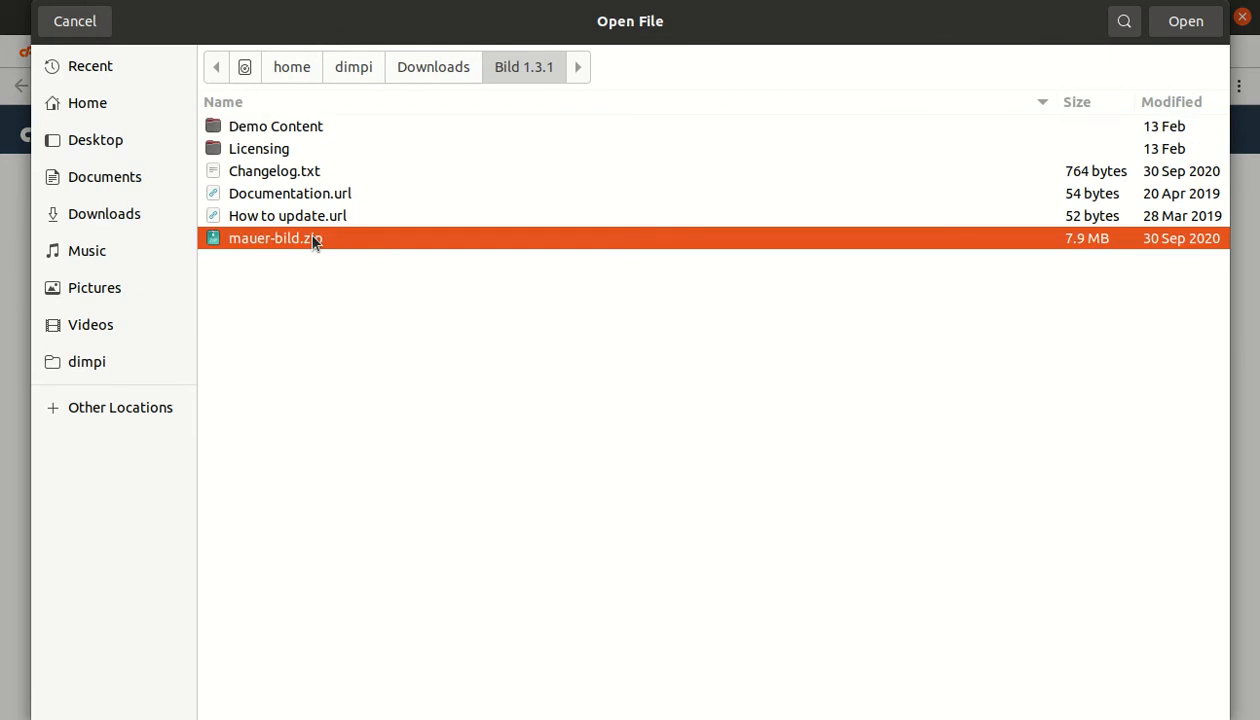
click(1186, 21)
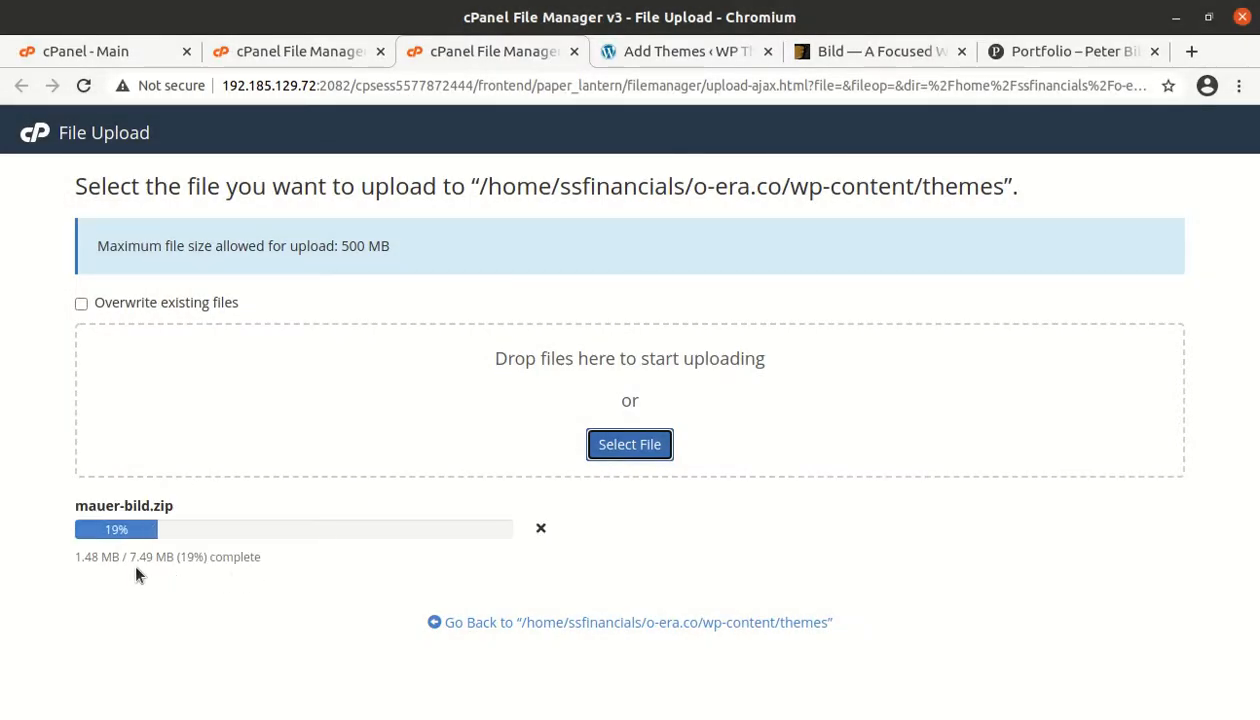
drag(131, 557, 155, 557)
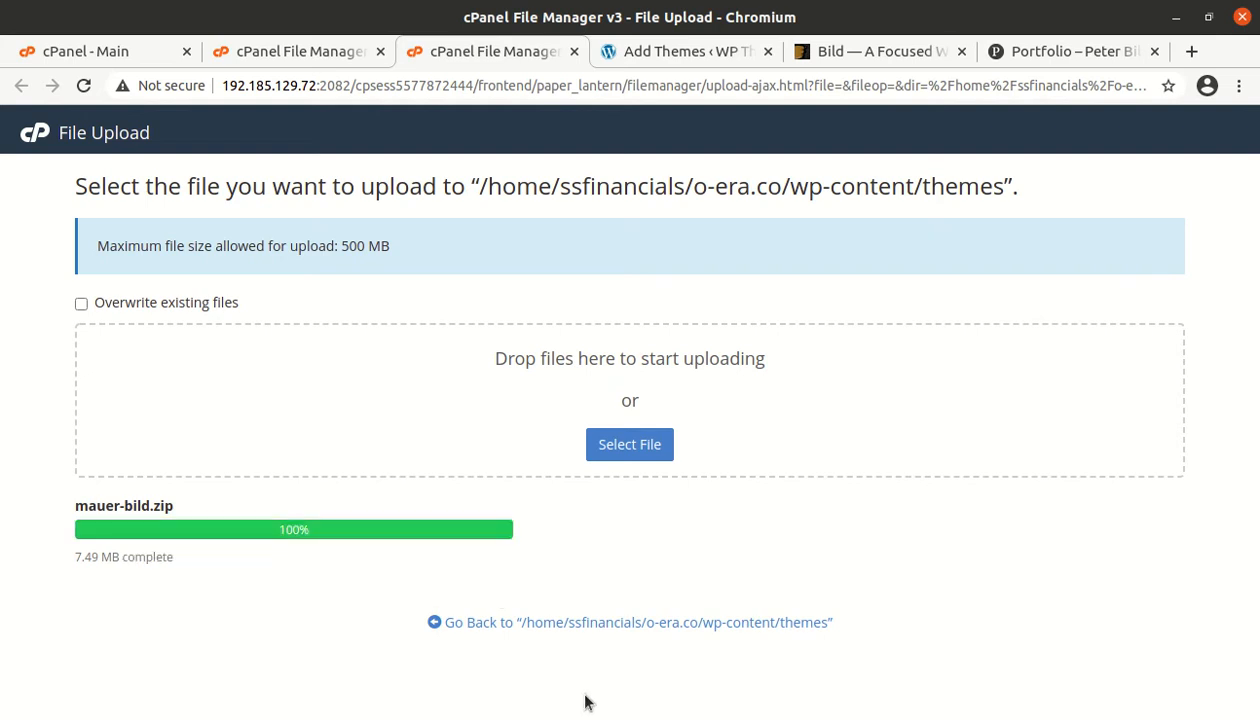
click(564, 623)
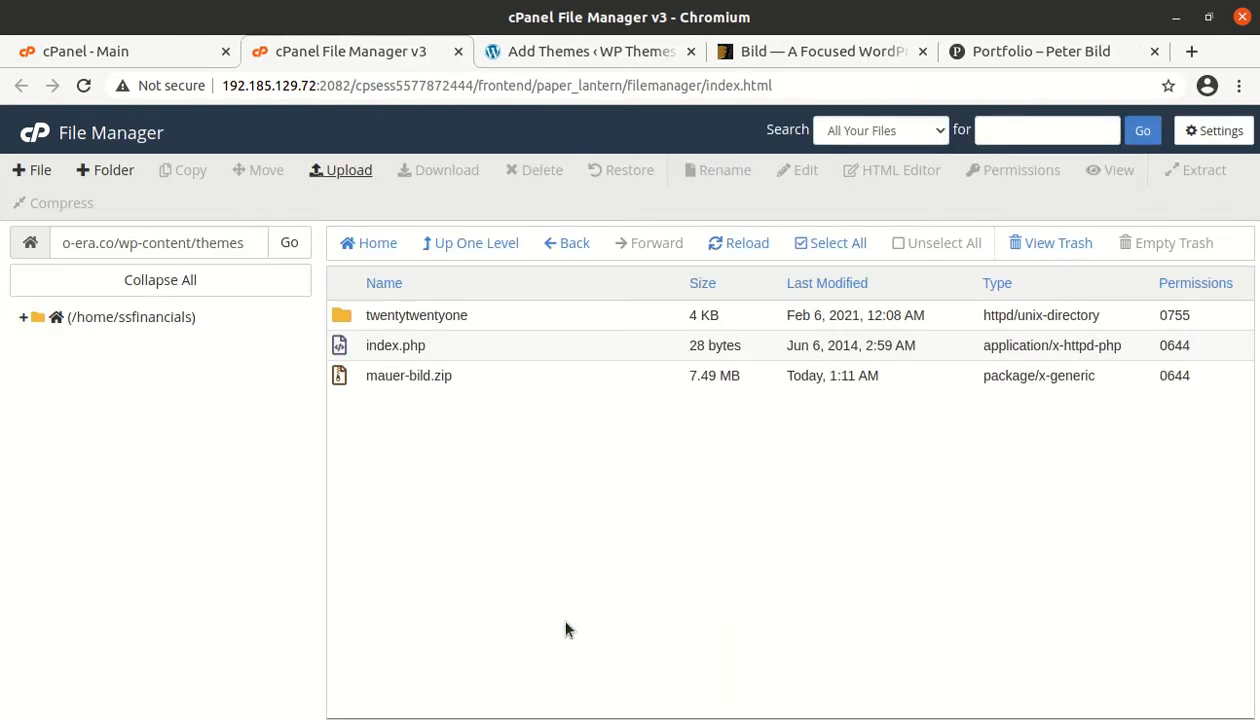
Step: Extract mauer-bild.zip into /o-era.co/wp-content/themes and open the extracted mauer-bild folder
click(485, 377)
right_click(488, 382)
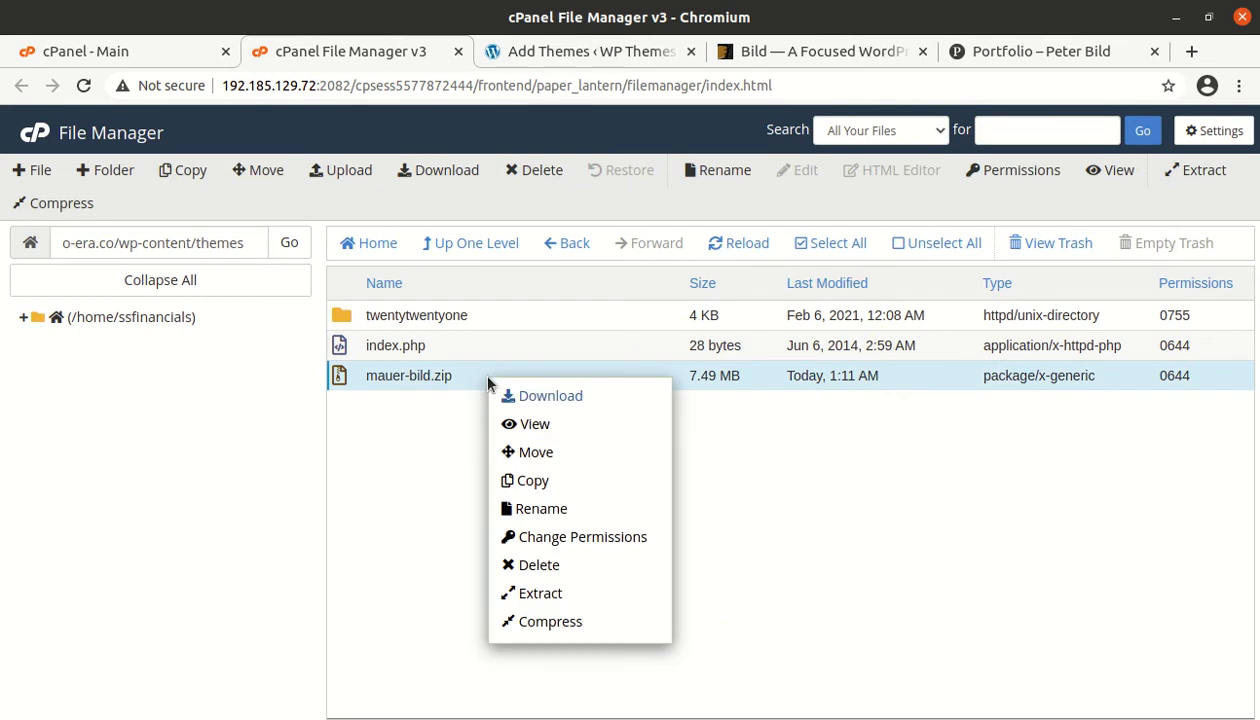
click(537, 593)
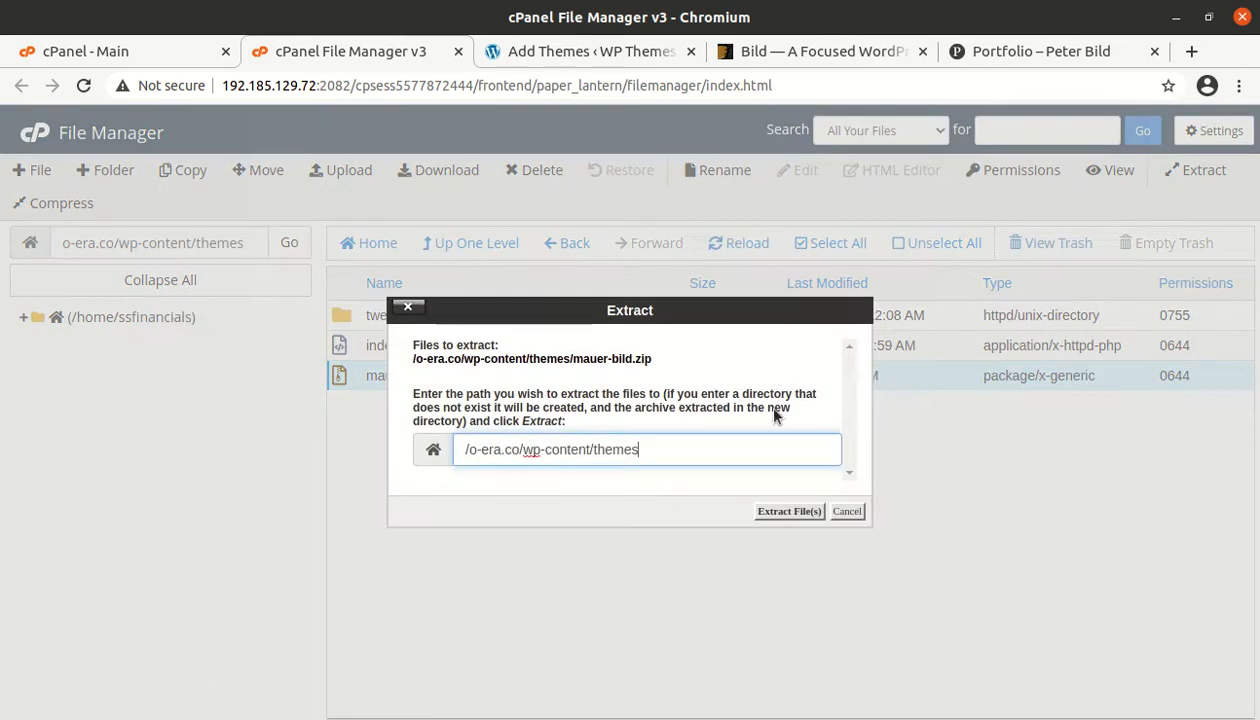
click(788, 511)
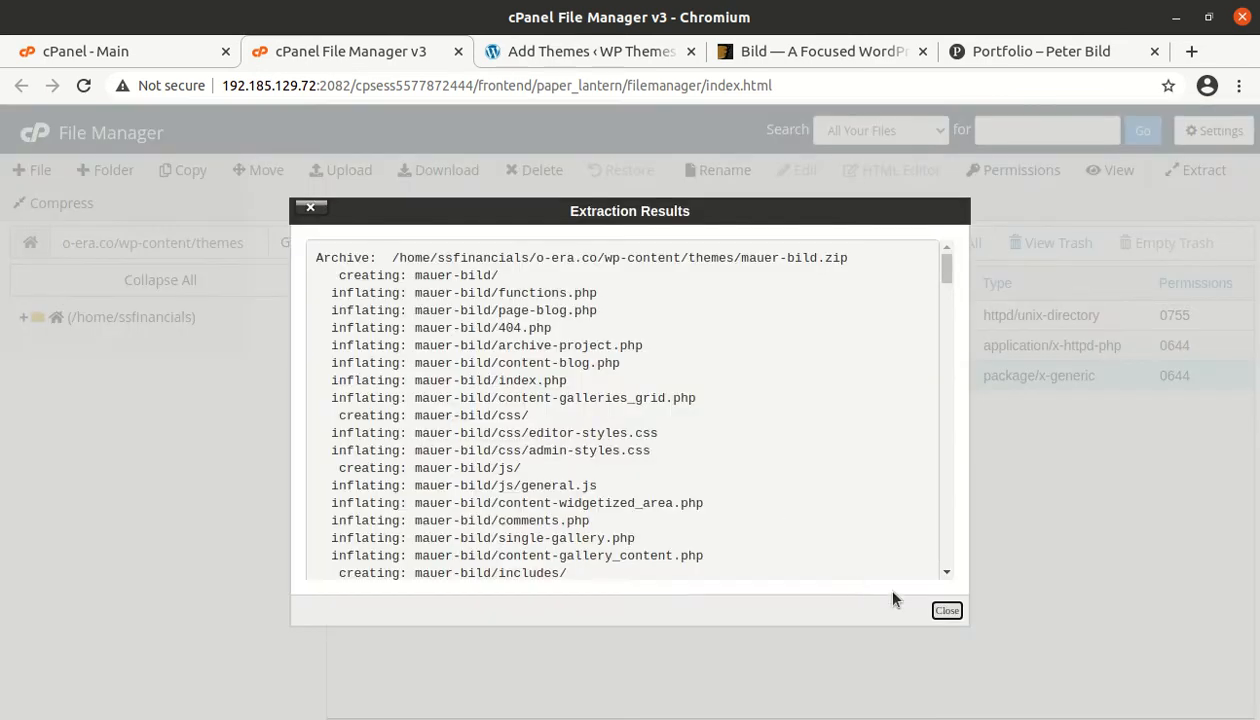
click(947, 610)
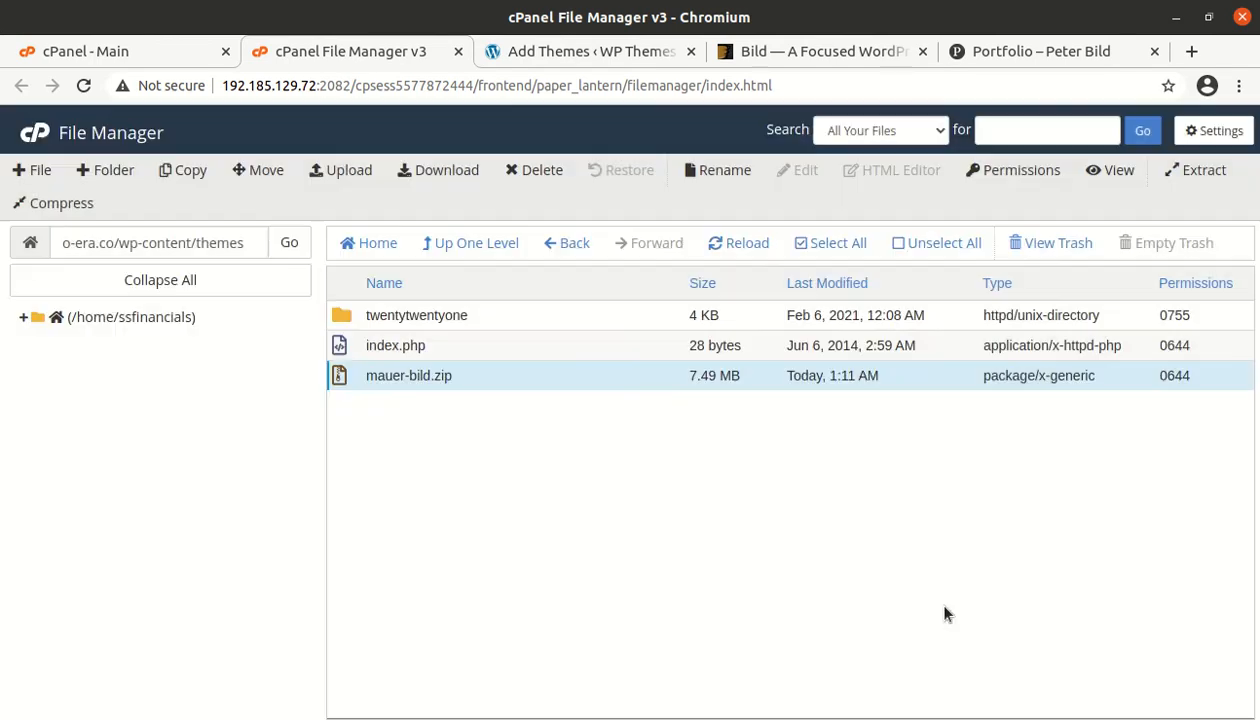
click(733, 246)
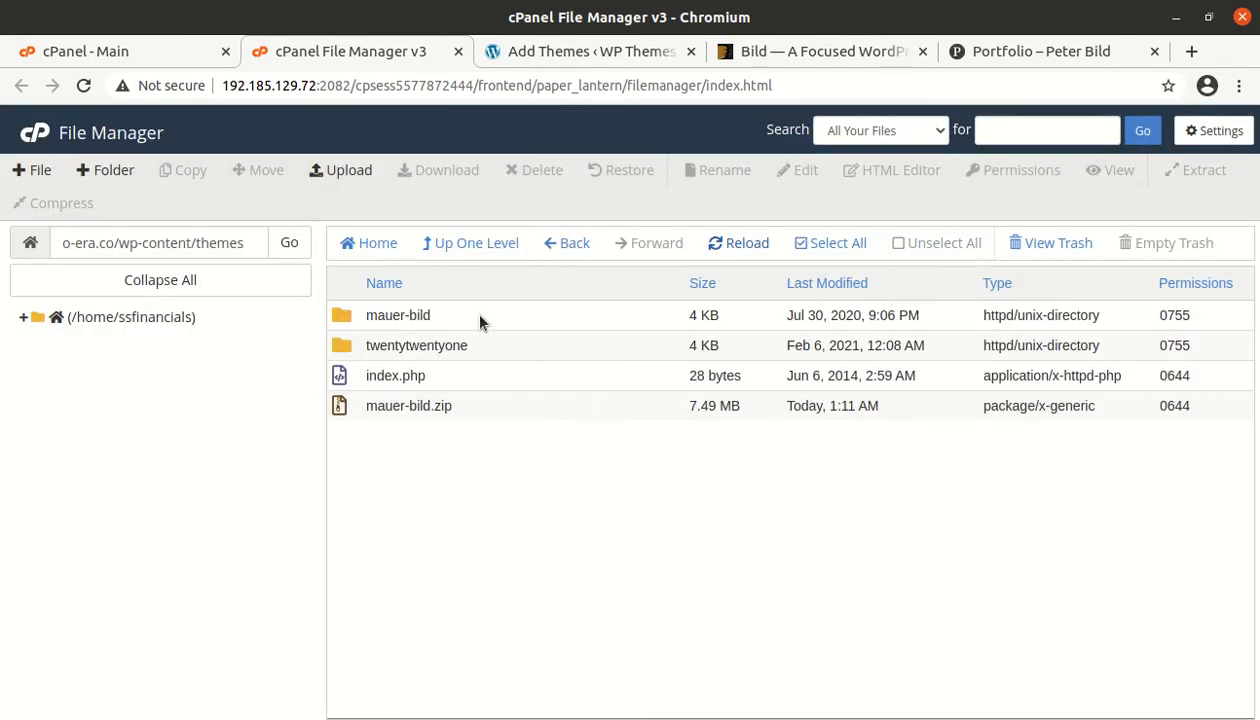
double_click(479, 318)
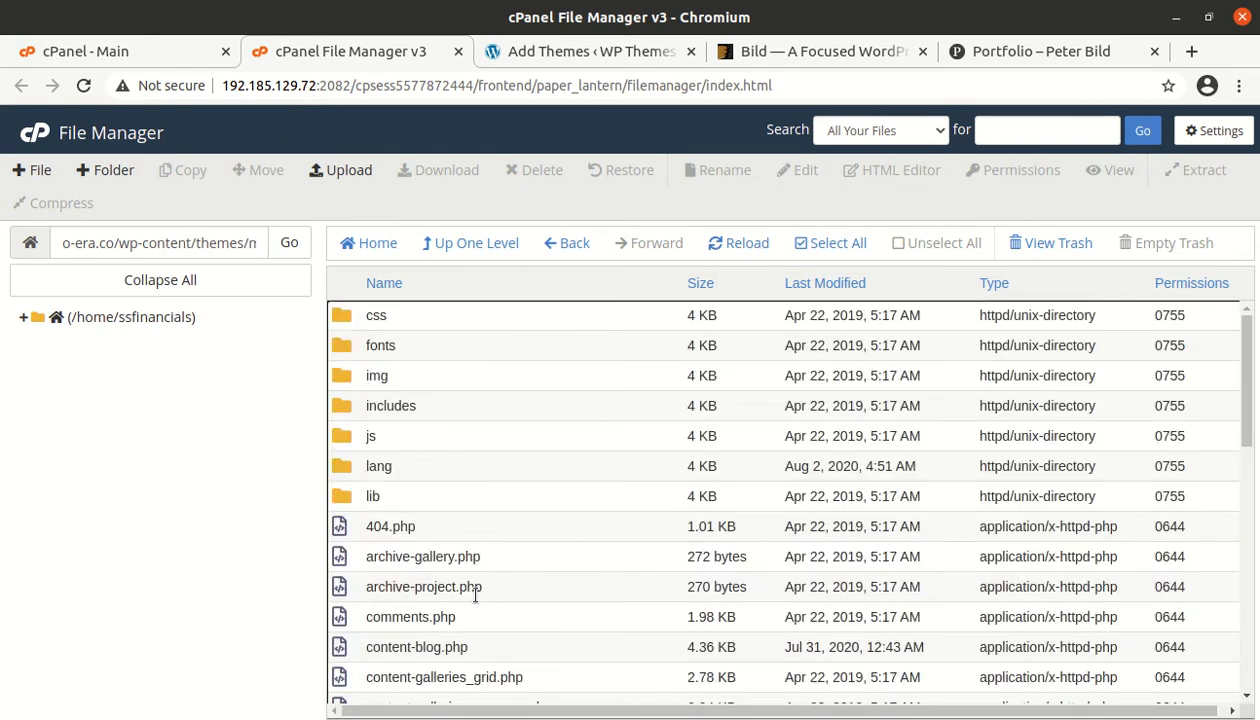
Step: Go back up to the wp-content/themes folder and permanently delete mauer-bild.zip
click(437, 250)
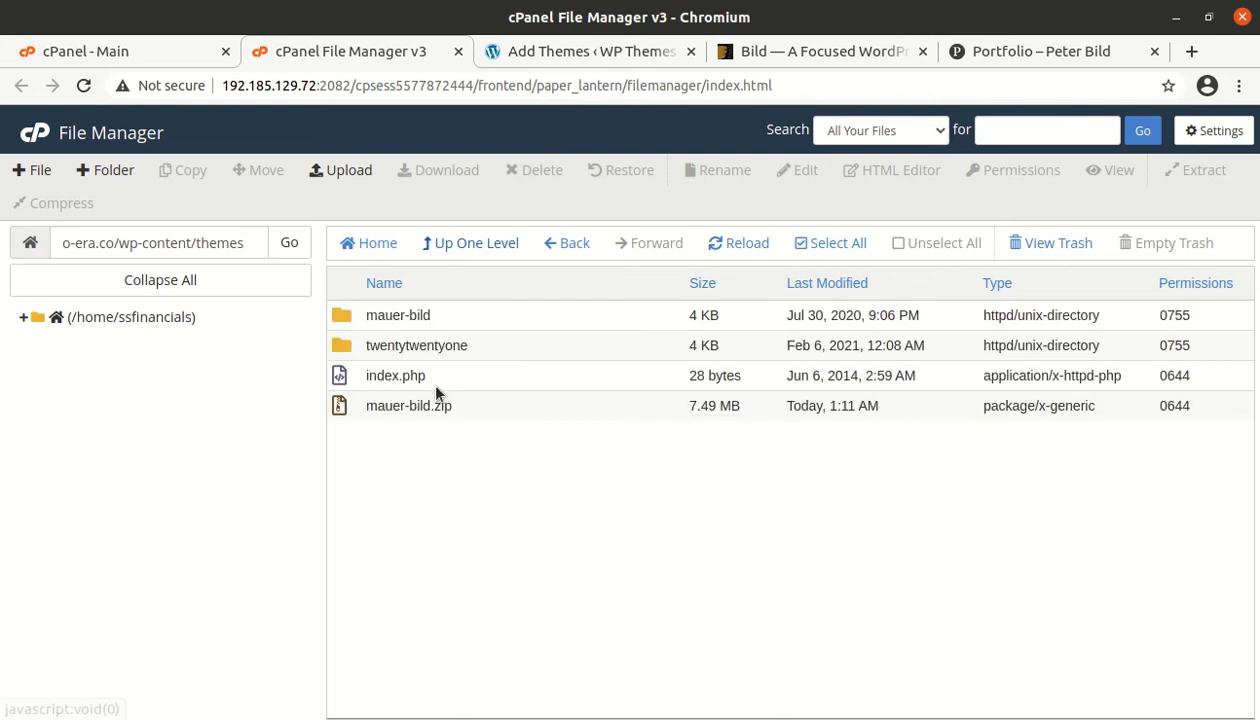
click(477, 414)
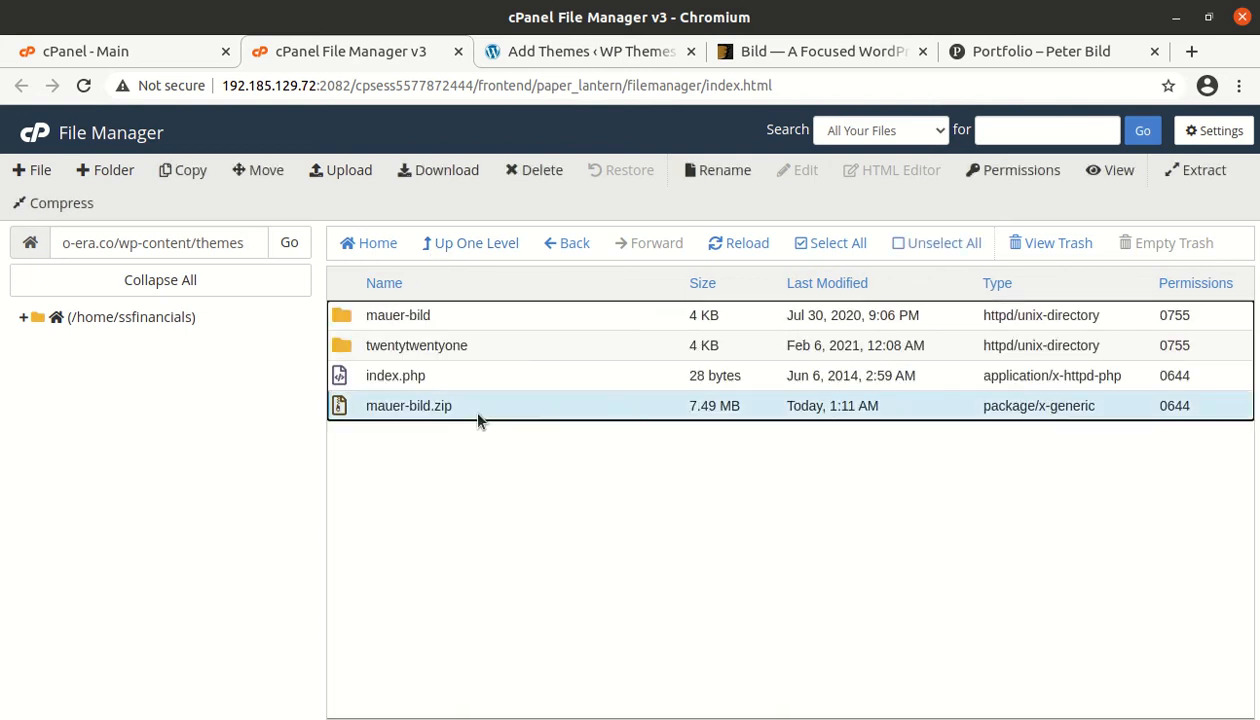
click(536, 170)
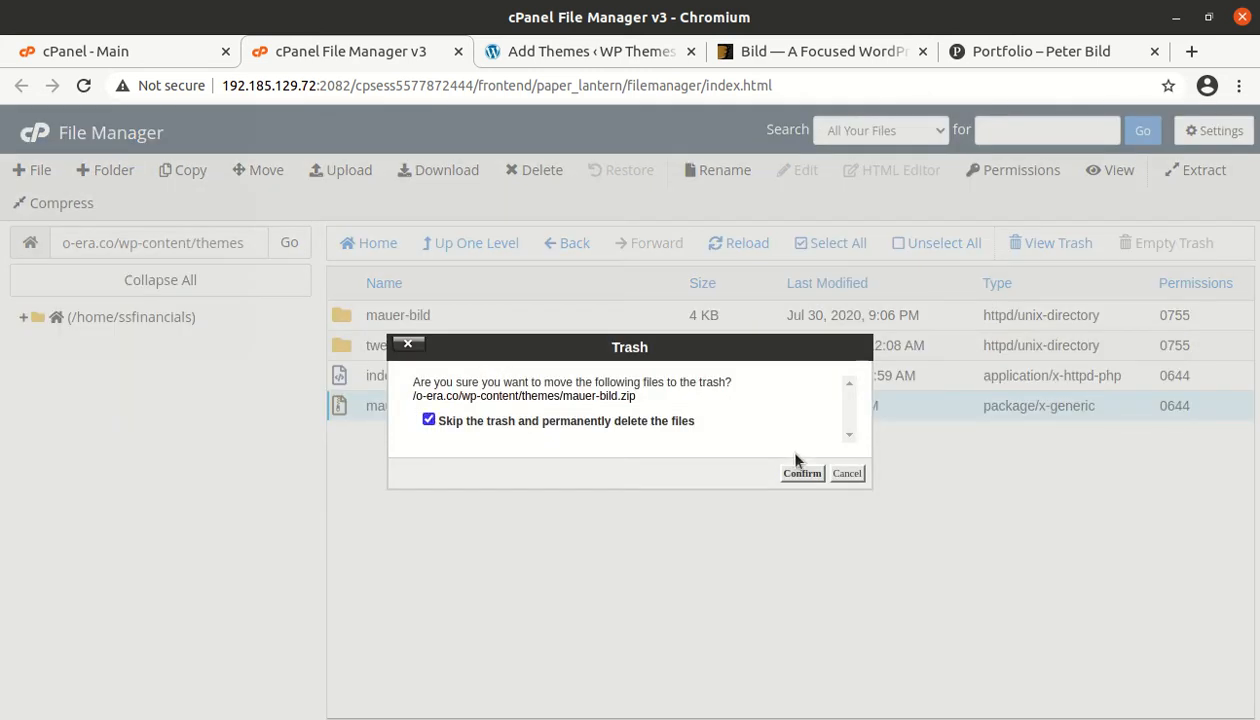
click(802, 473)
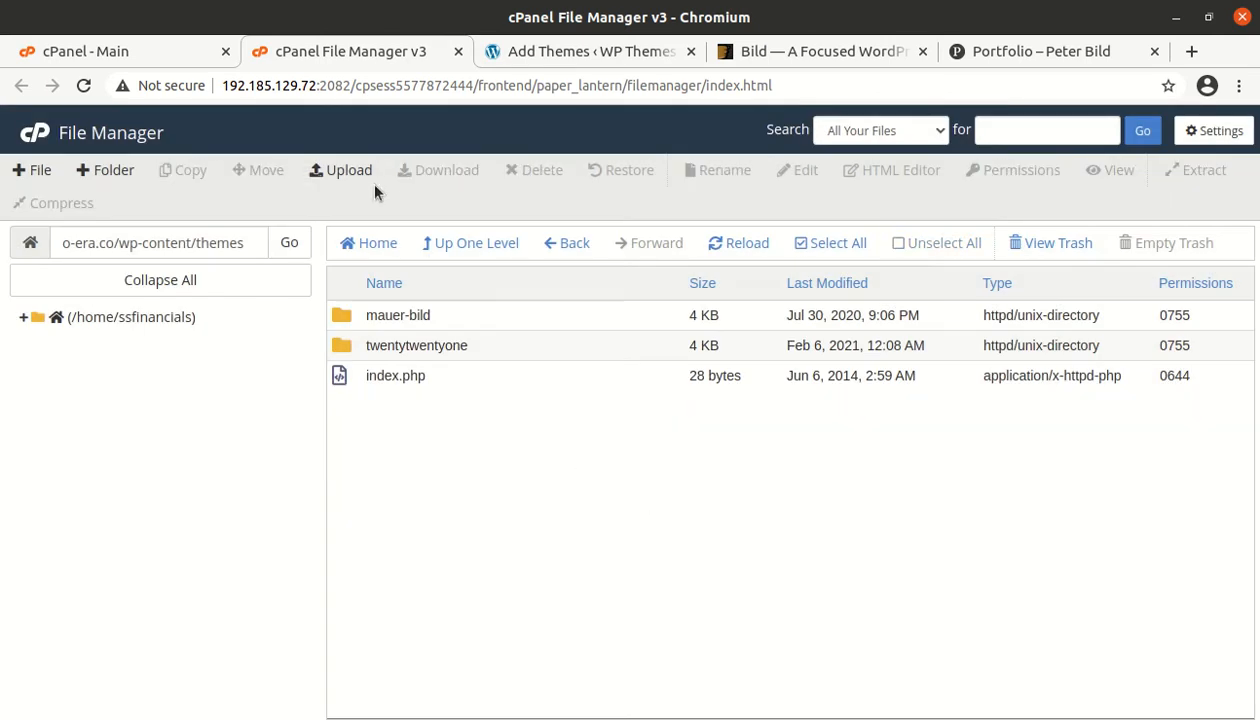
Step: In the WordPress admin's installed themes, open the Mauer Bild theme's details, check its name, version and description, and activate it
click(509, 56)
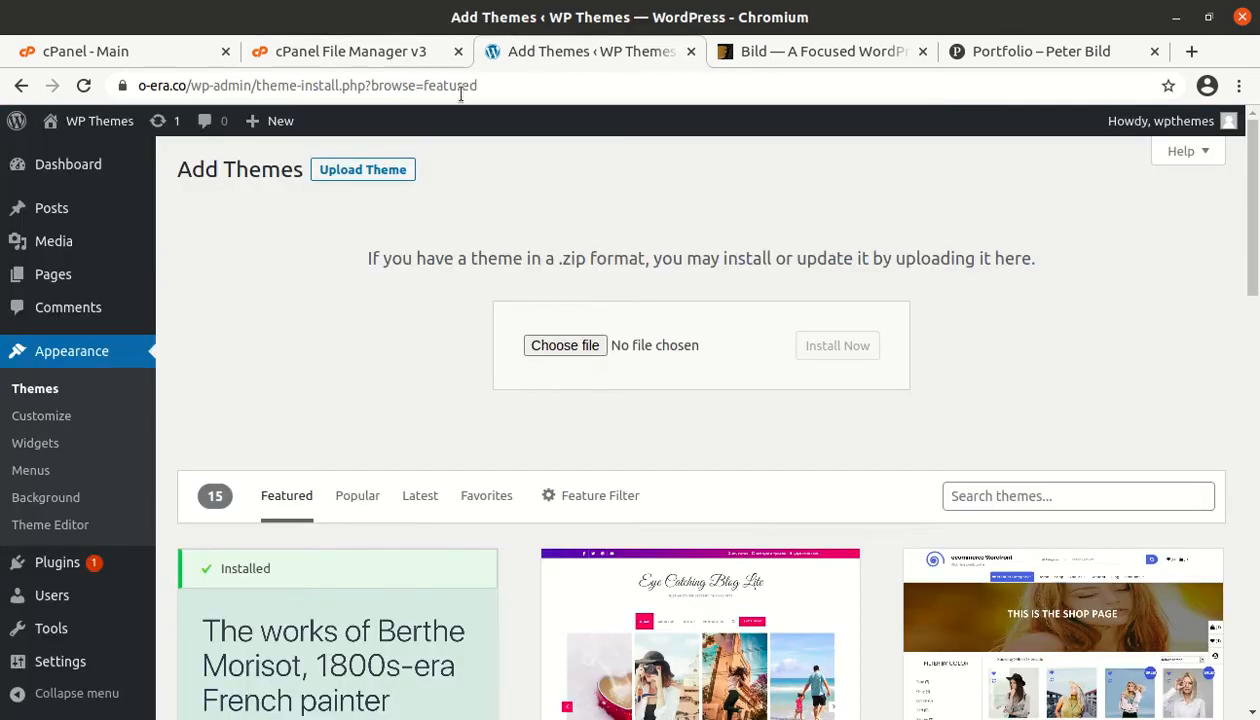
click(56, 393)
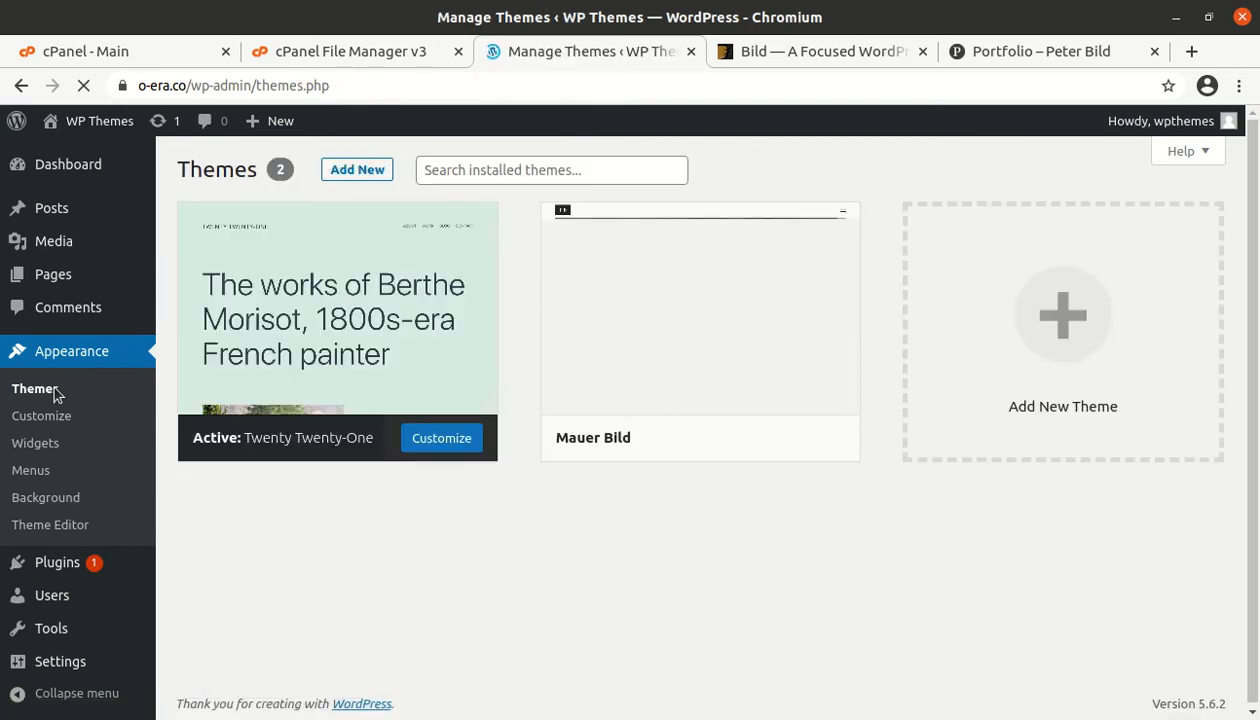
mouse_move(613, 422)
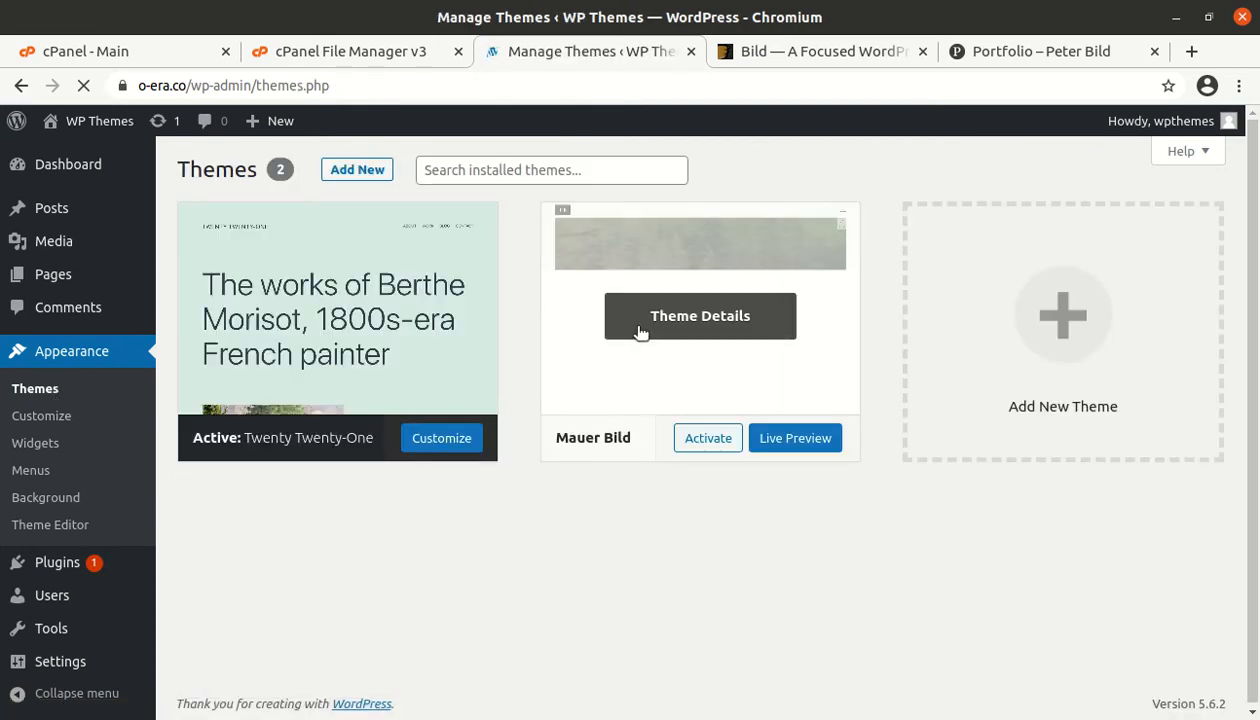
click(644, 322)
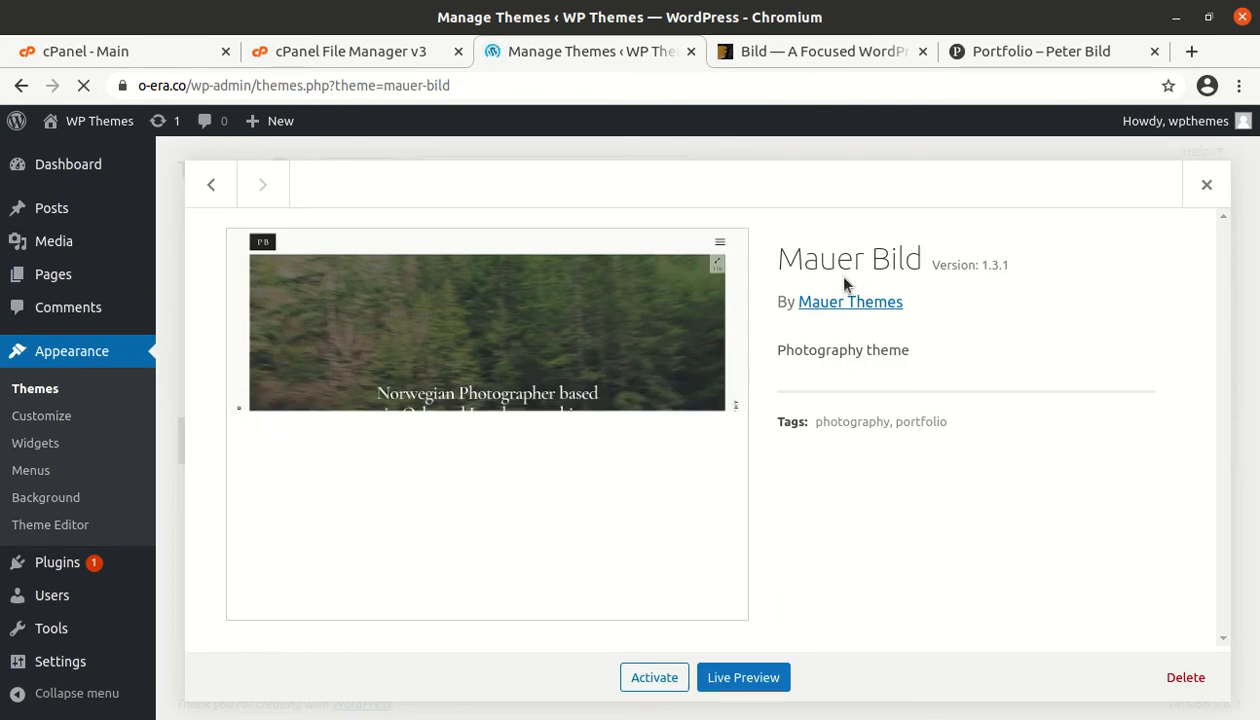
drag(776, 258, 922, 260)
drag(1015, 268, 982, 266)
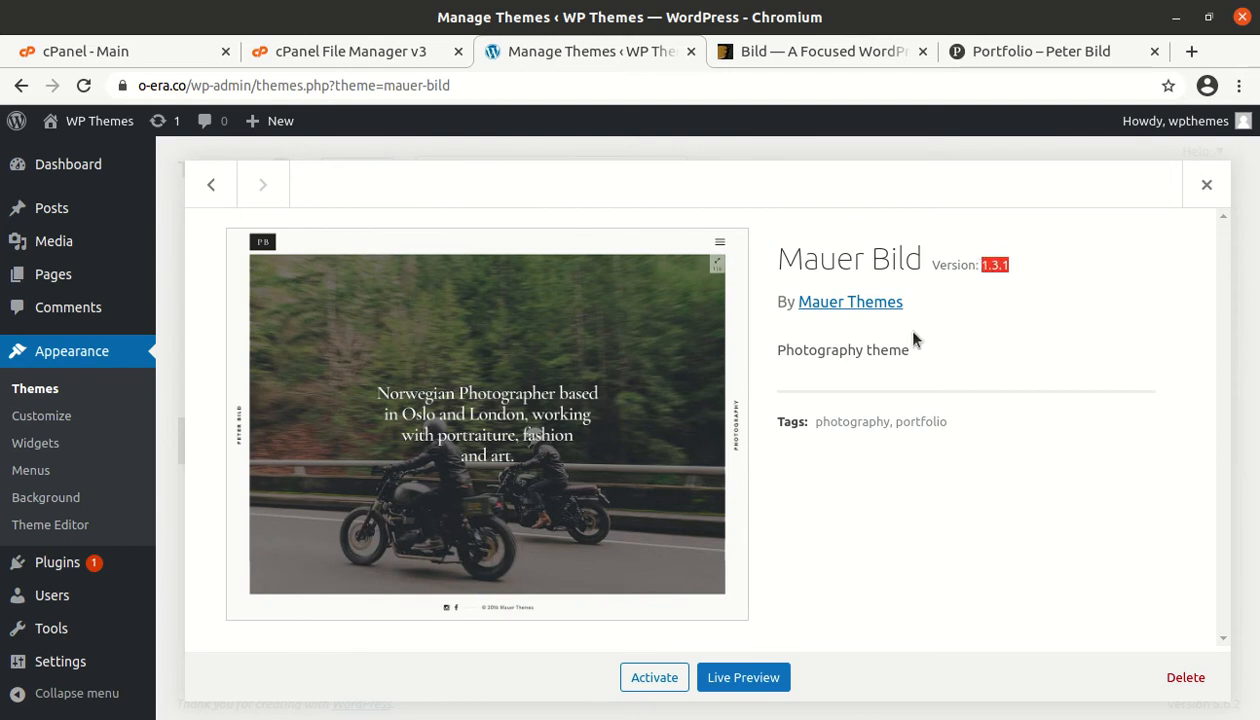
drag(911, 345, 772, 350)
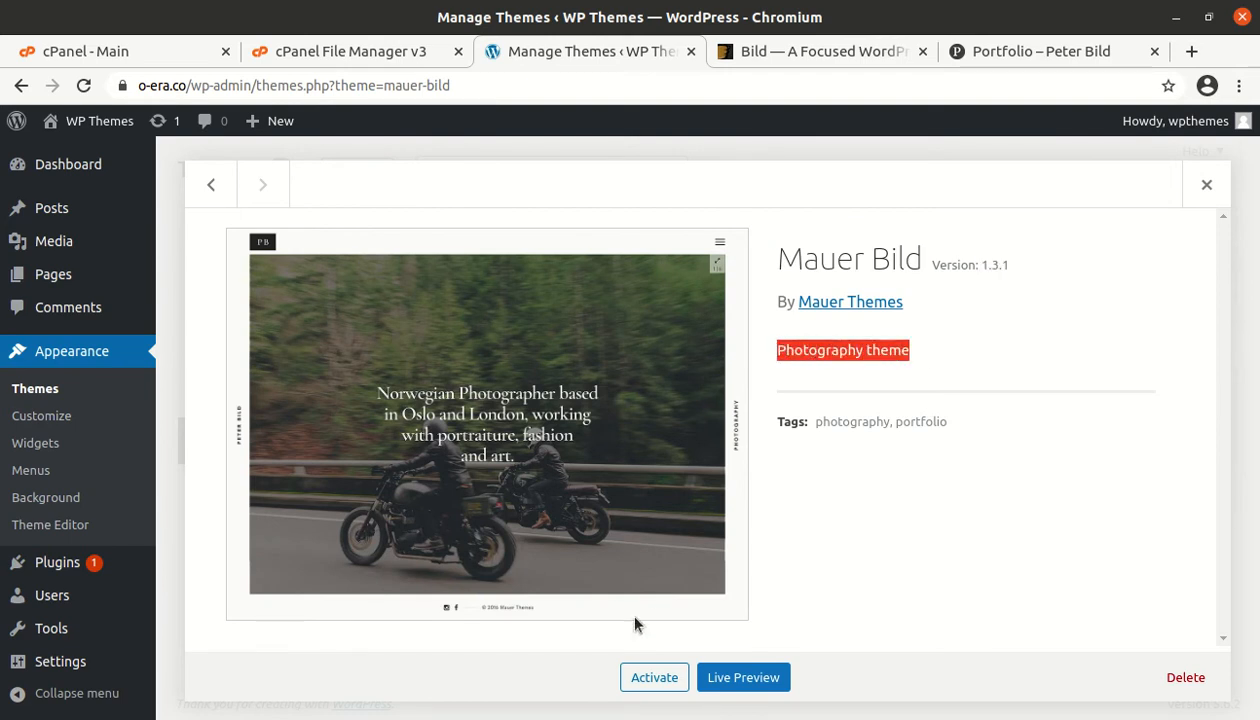
click(636, 684)
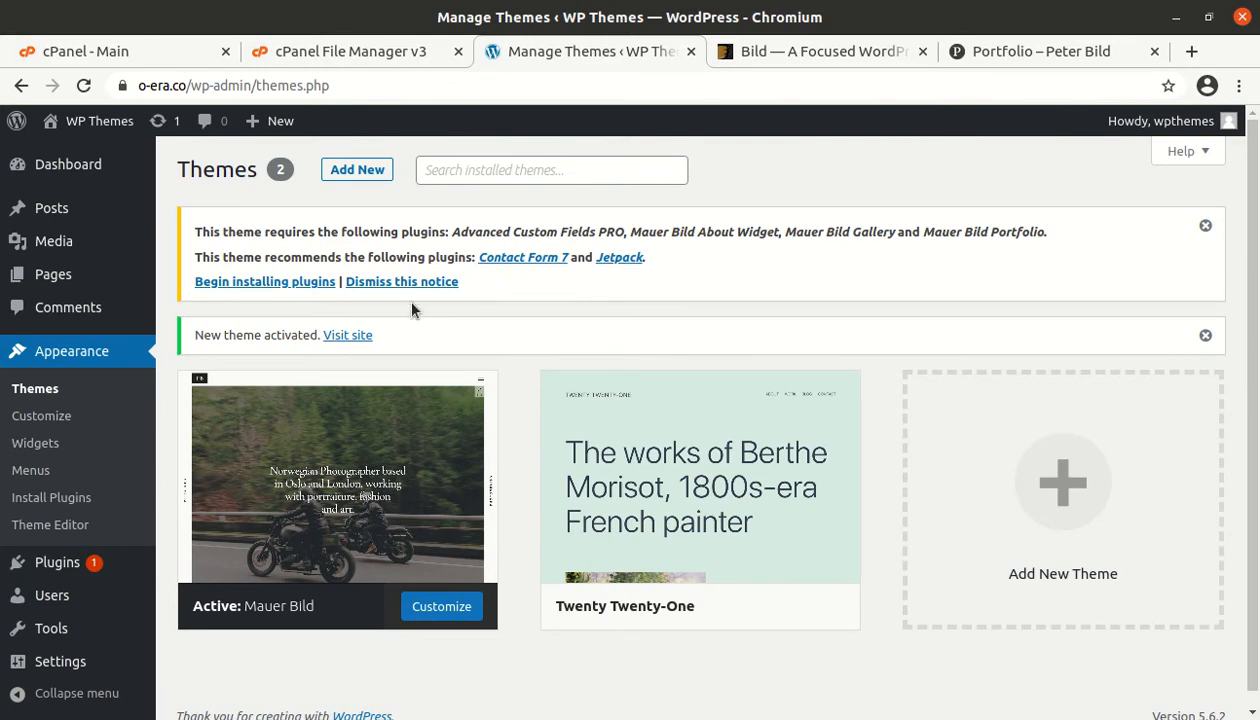
Step: Bulk-install the theme's plugins Advanced Custom Fields PRO, Mauer Bild About Widget, Mauer Bild Gallery, Mauer Bild Portfolio and Contact Form 7, leaving out Jetpack
click(262, 284)
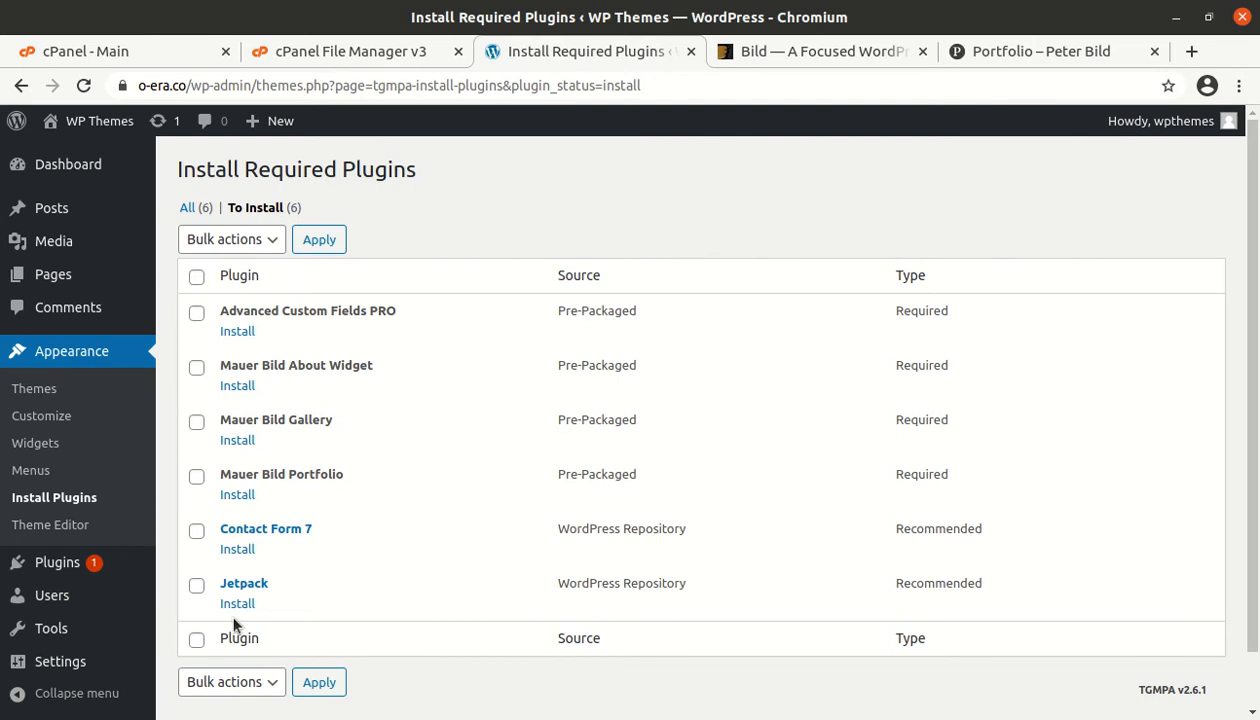
click(196, 530)
click(197, 468)
click(197, 422)
click(197, 369)
click(196, 313)
click(277, 245)
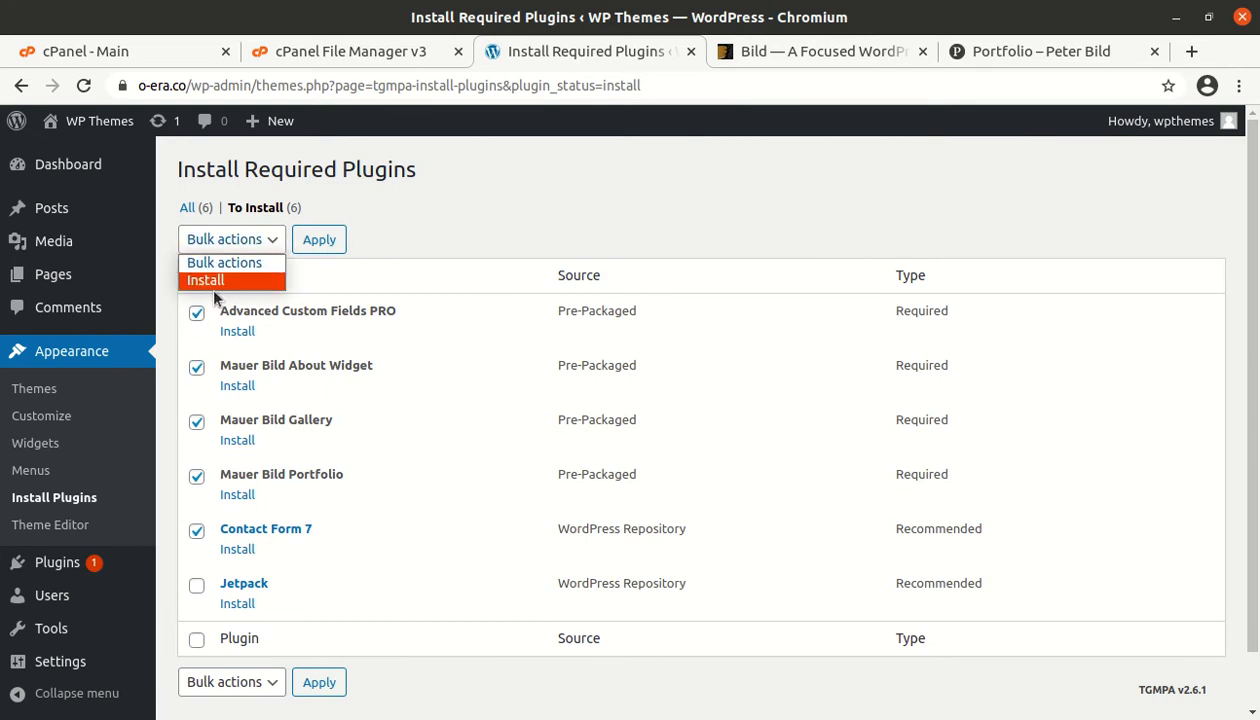
click(210, 280)
click(328, 245)
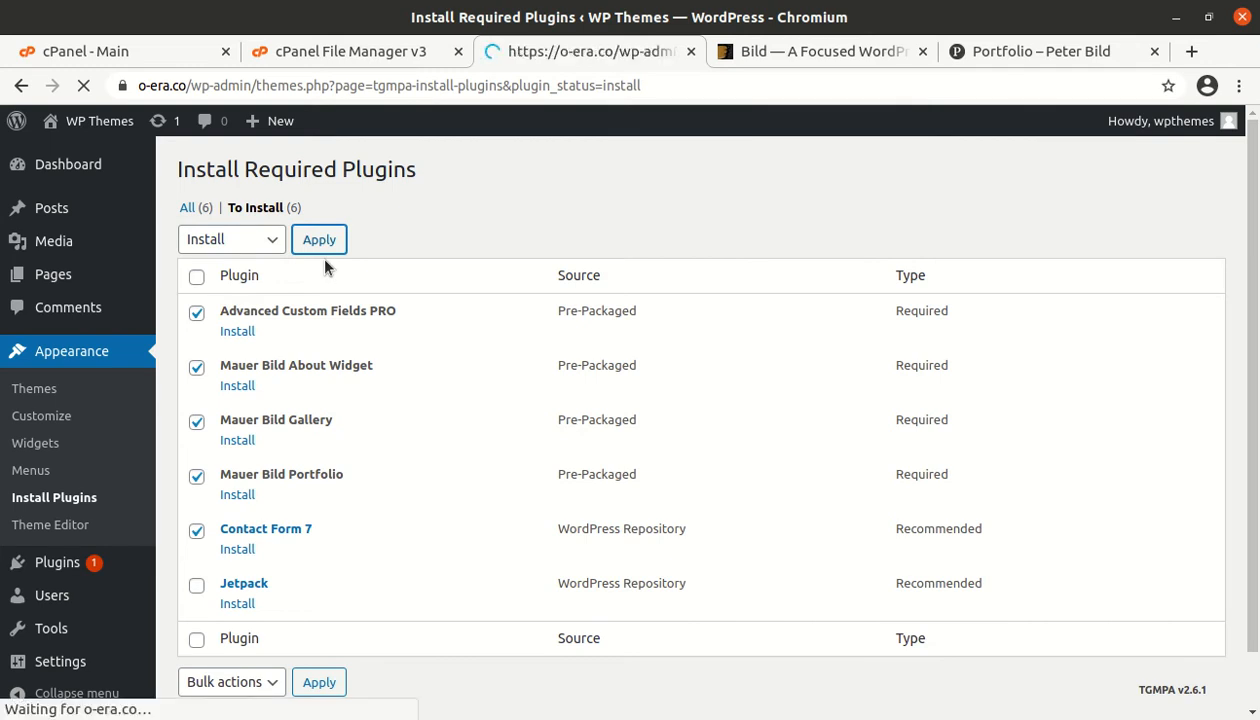
scroll(340, 400, down, 5)
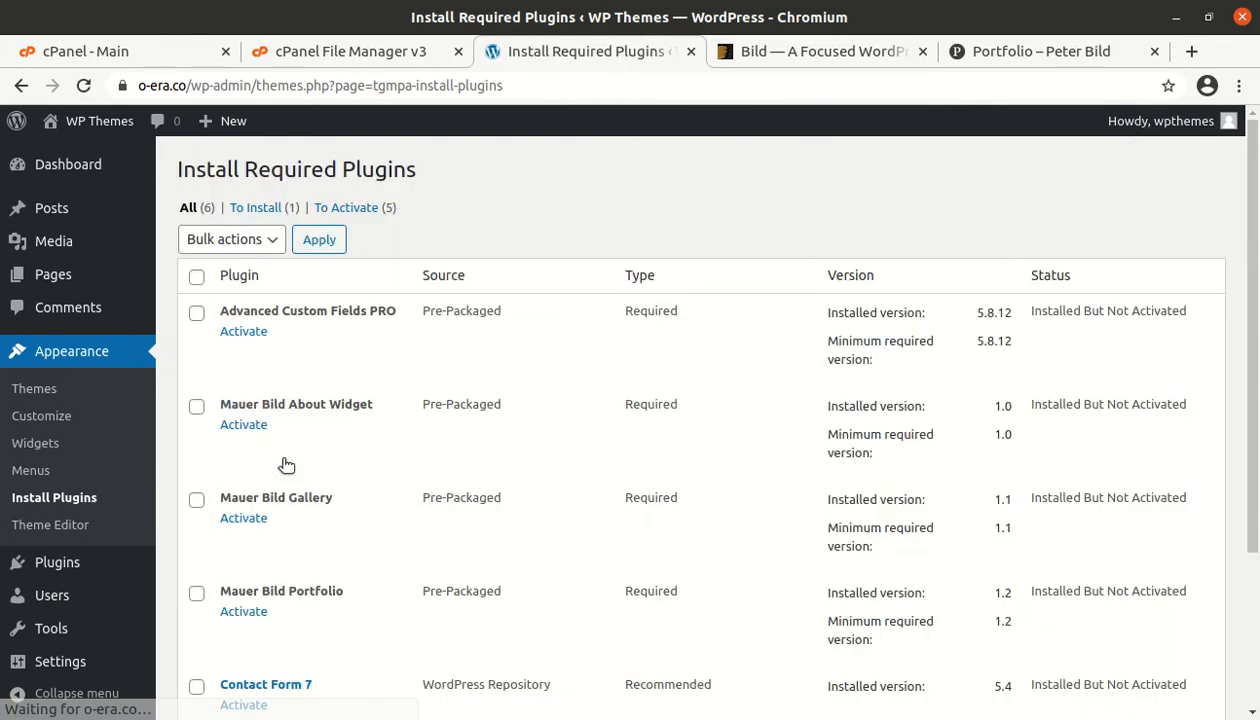
Step: Bulk-activate Advanced Custom Fields PRO, Mauer Bild About Widget, Mauer Bild Gallery, Mauer Bild Portfolio and Contact Form 7
click(196, 313)
click(196, 406)
click(196, 499)
click(196, 593)
scroll(237, 571, down, 3)
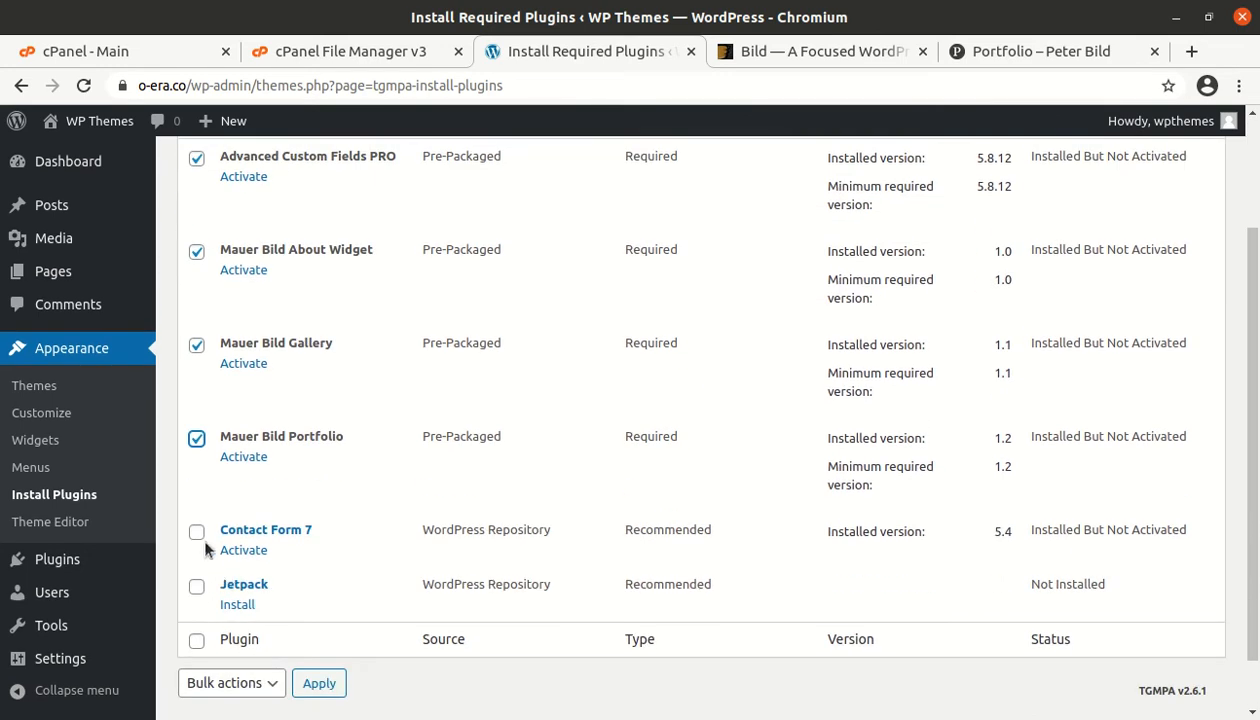
click(196, 536)
scroll(320, 270, up, 1)
scroll(300, 258, up, 2)
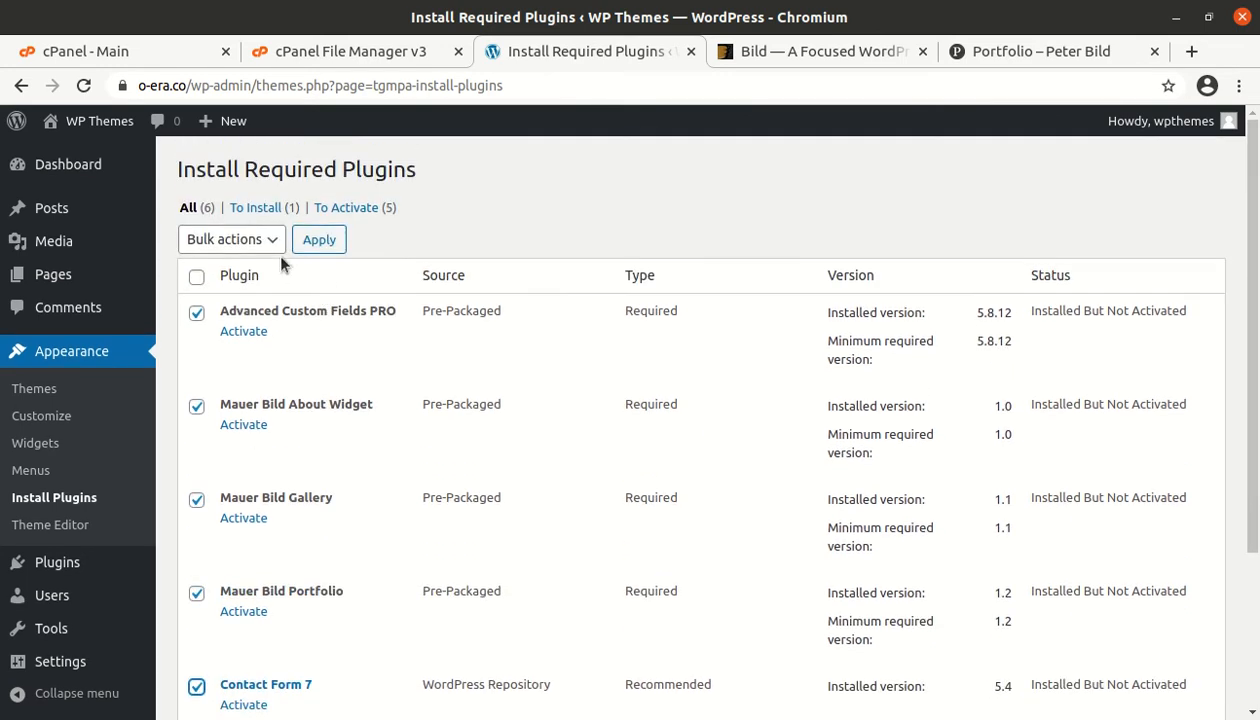
click(258, 238)
click(270, 308)
click(319, 240)
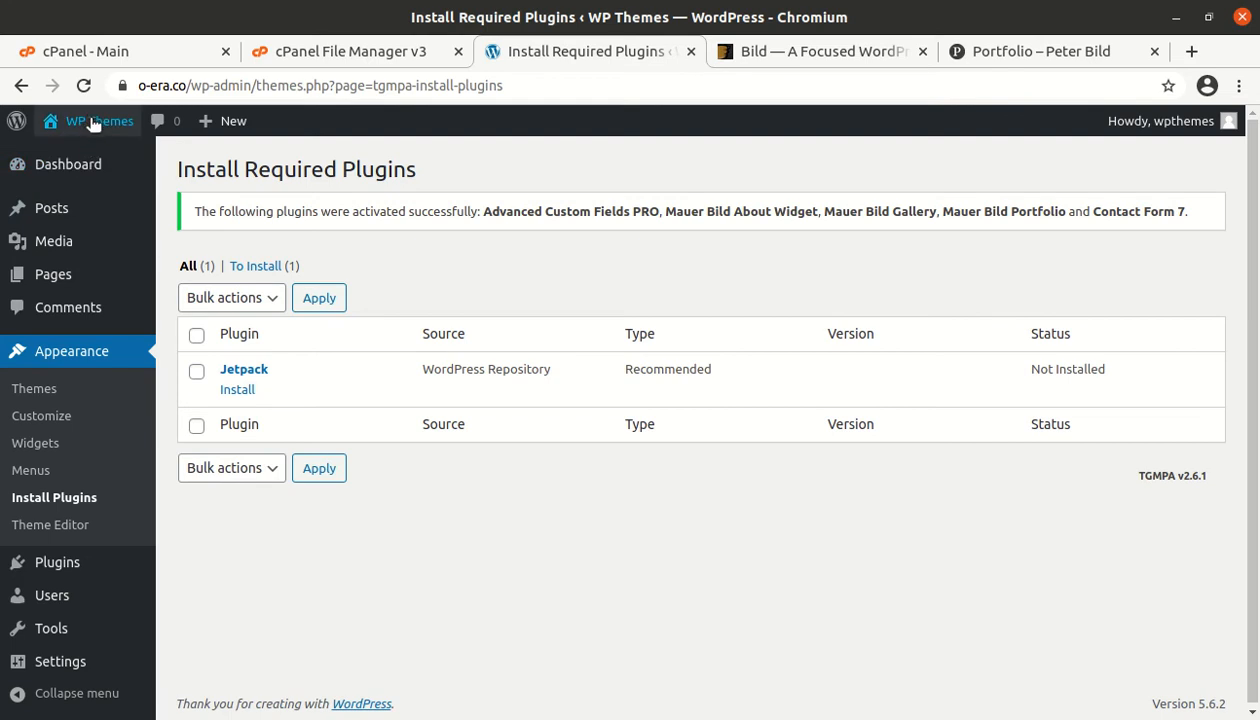
Step: Open the live site in a new browser tab, check its navigation menu, and compare the site with the Bild demo's home page
middle_click(70, 155)
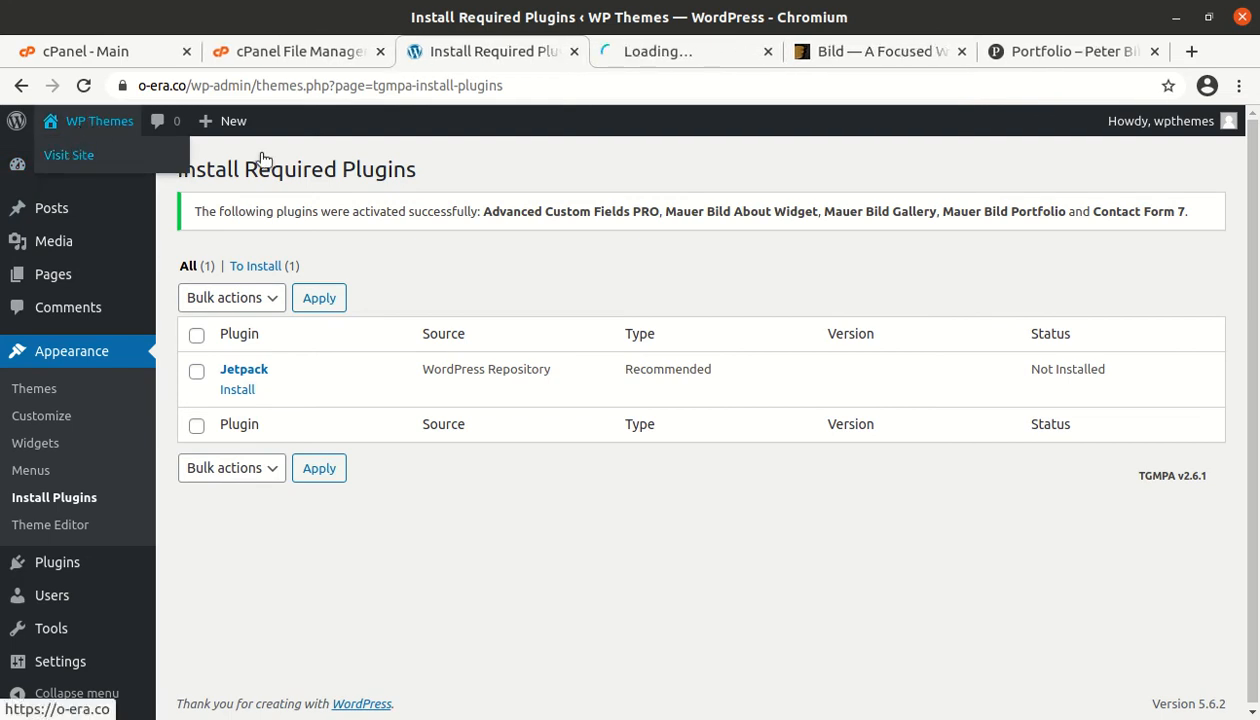
click(654, 51)
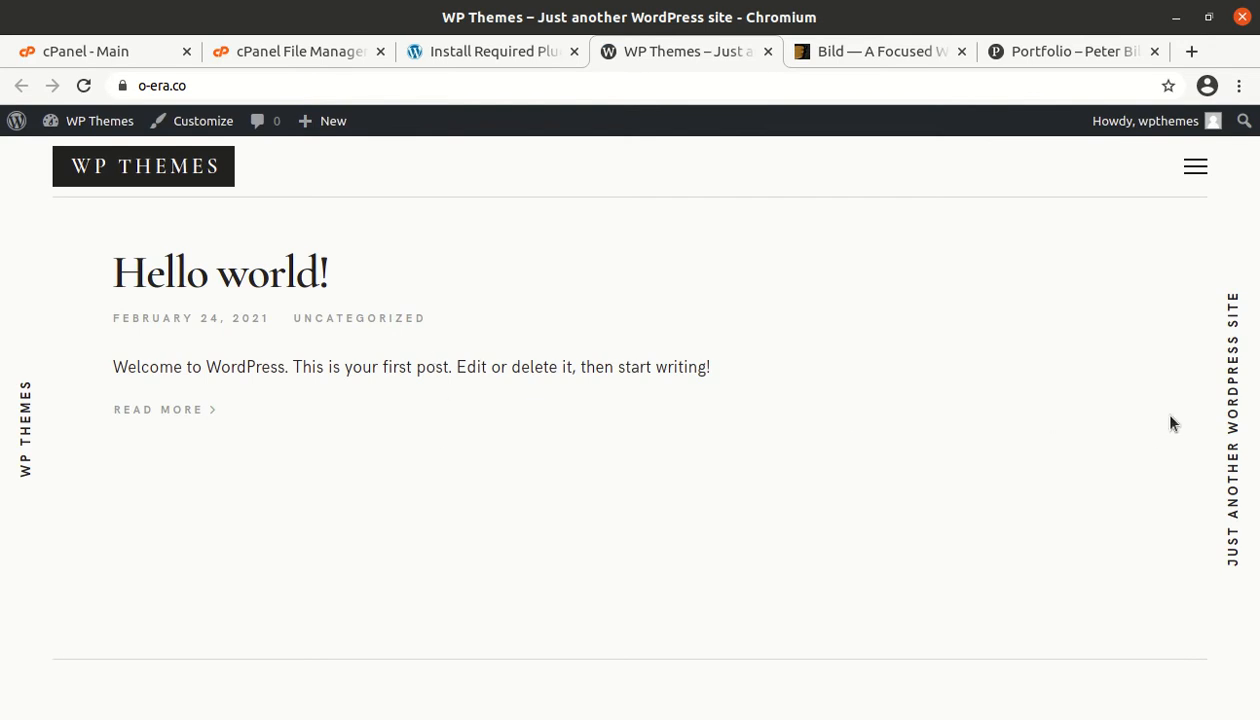
click(1196, 166)
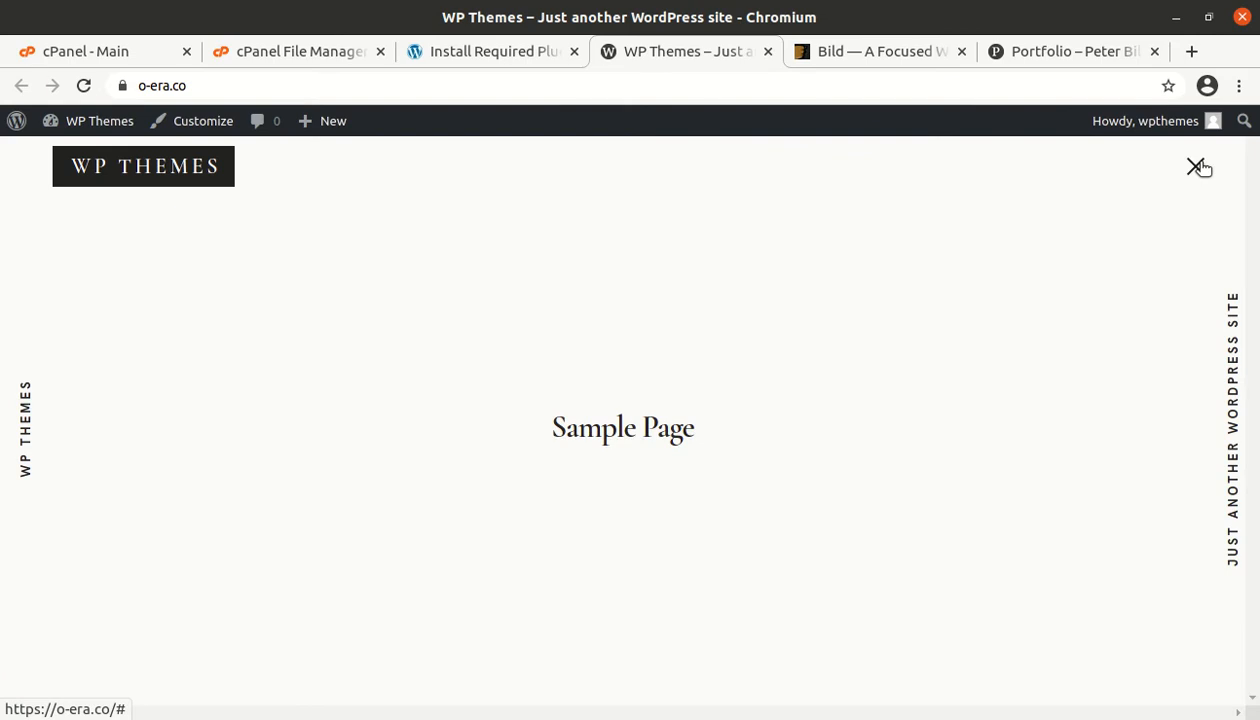
click(1197, 167)
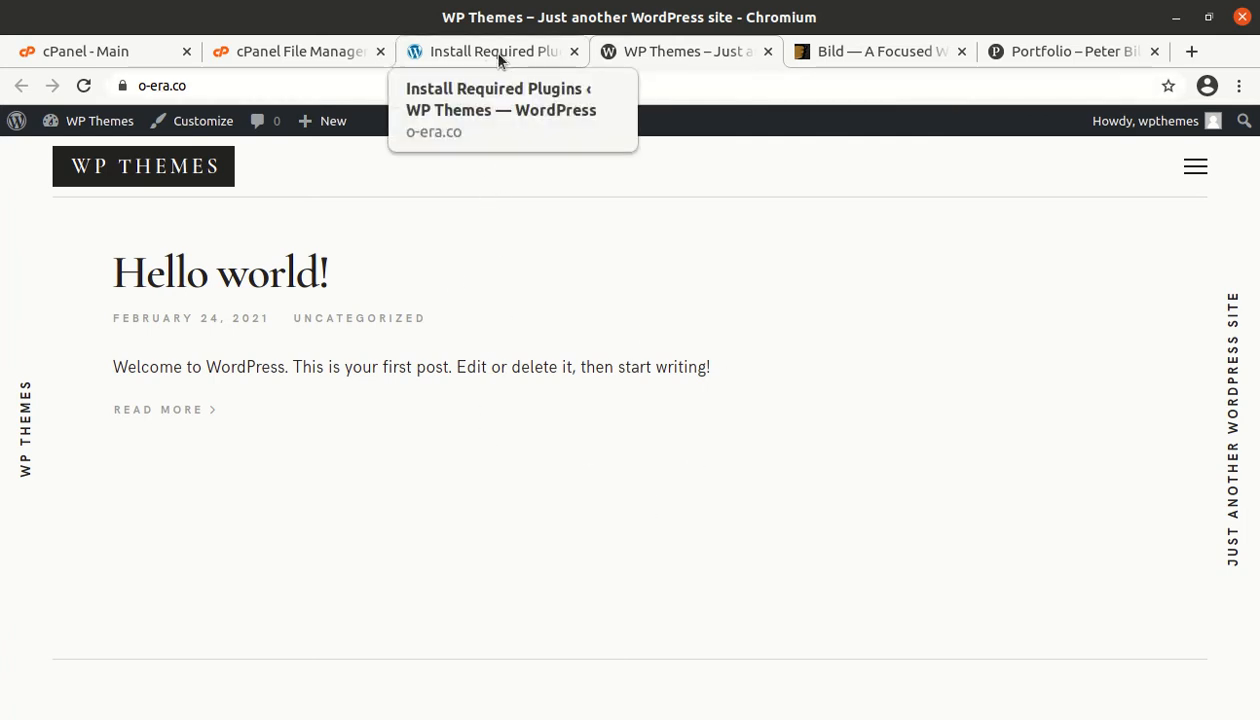
click(1015, 51)
click(67, 150)
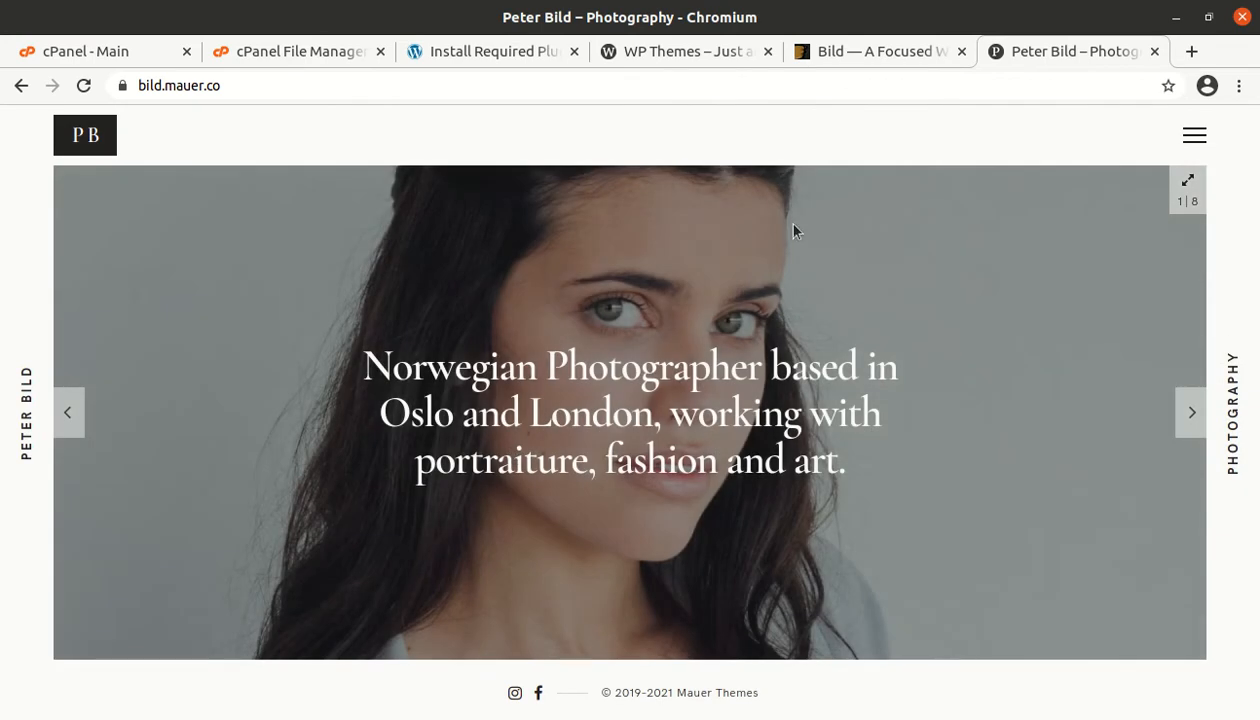
click(630, 51)
Step: Back in the WordPress admin, install the WordPress importer from the import tools and run it
click(460, 52)
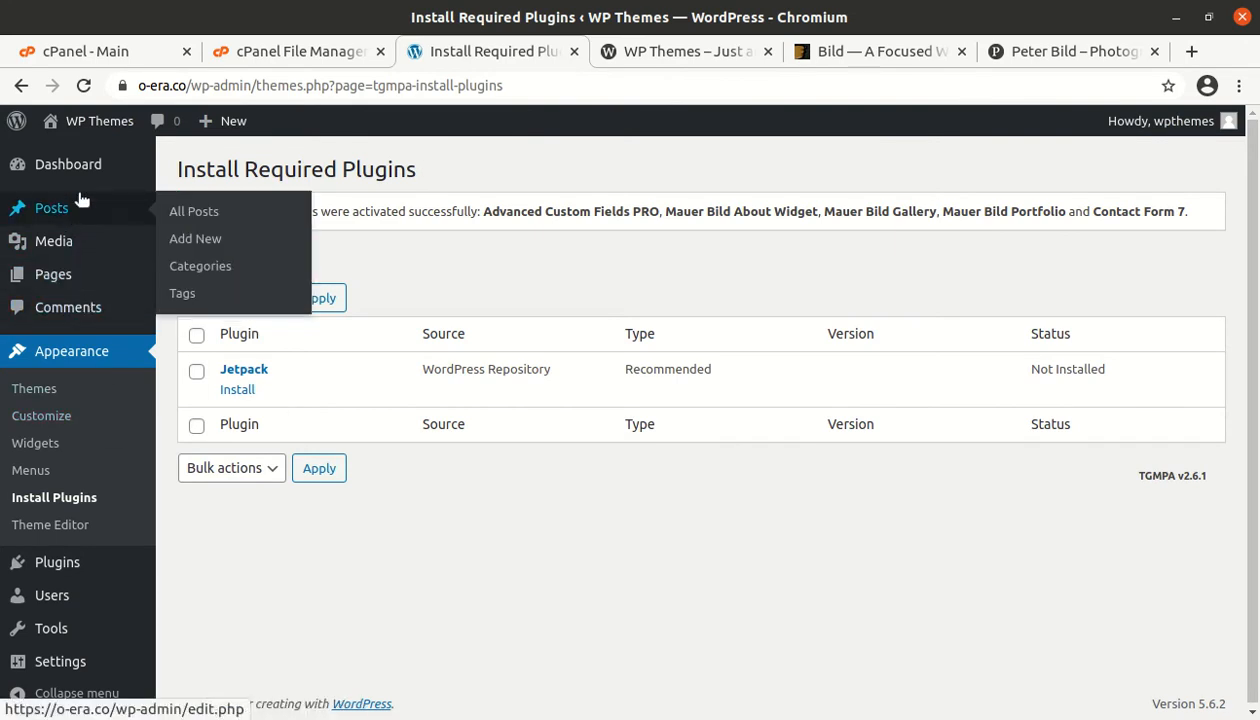
scroll(100, 498, down, 1)
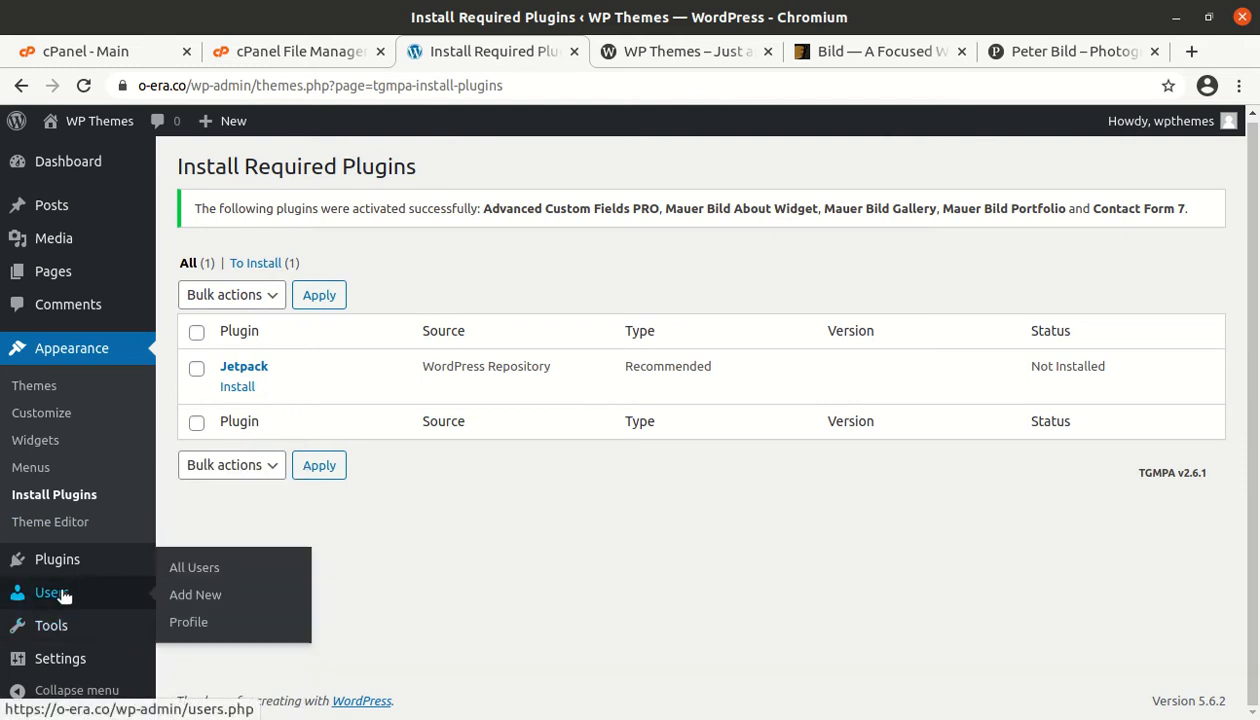
mouse_move(77, 636)
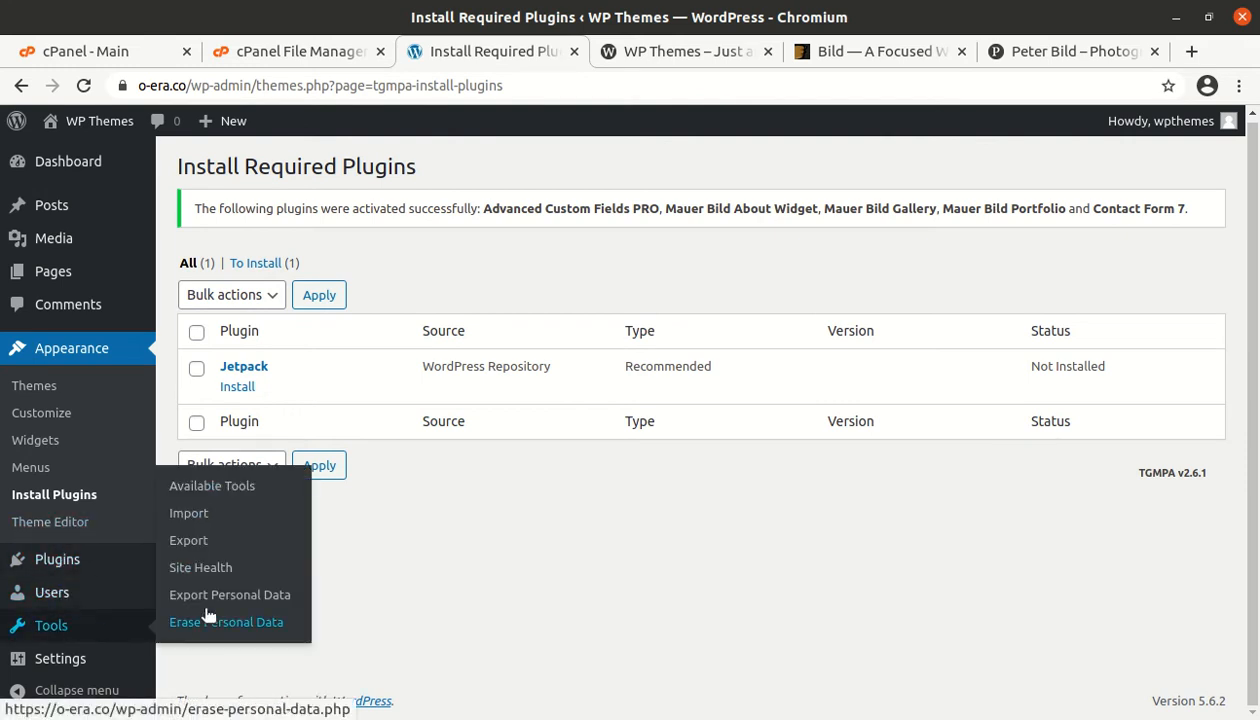
click(189, 514)
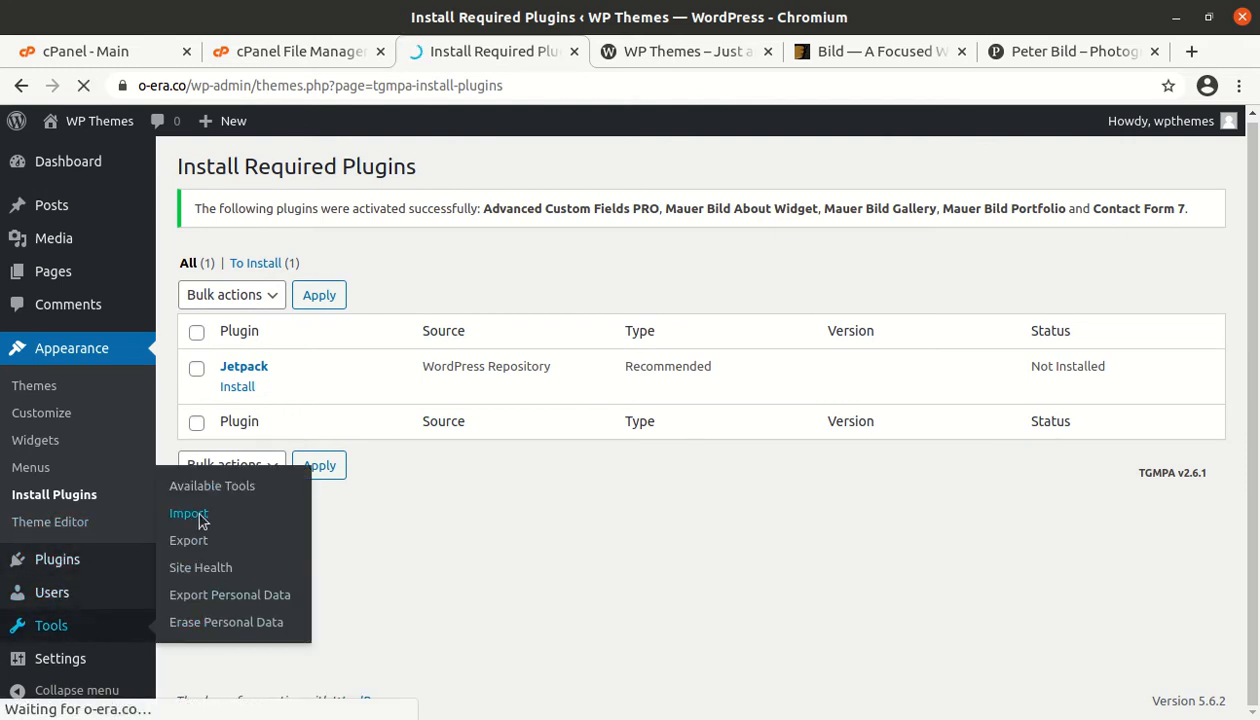
scroll(197, 517, down, 3)
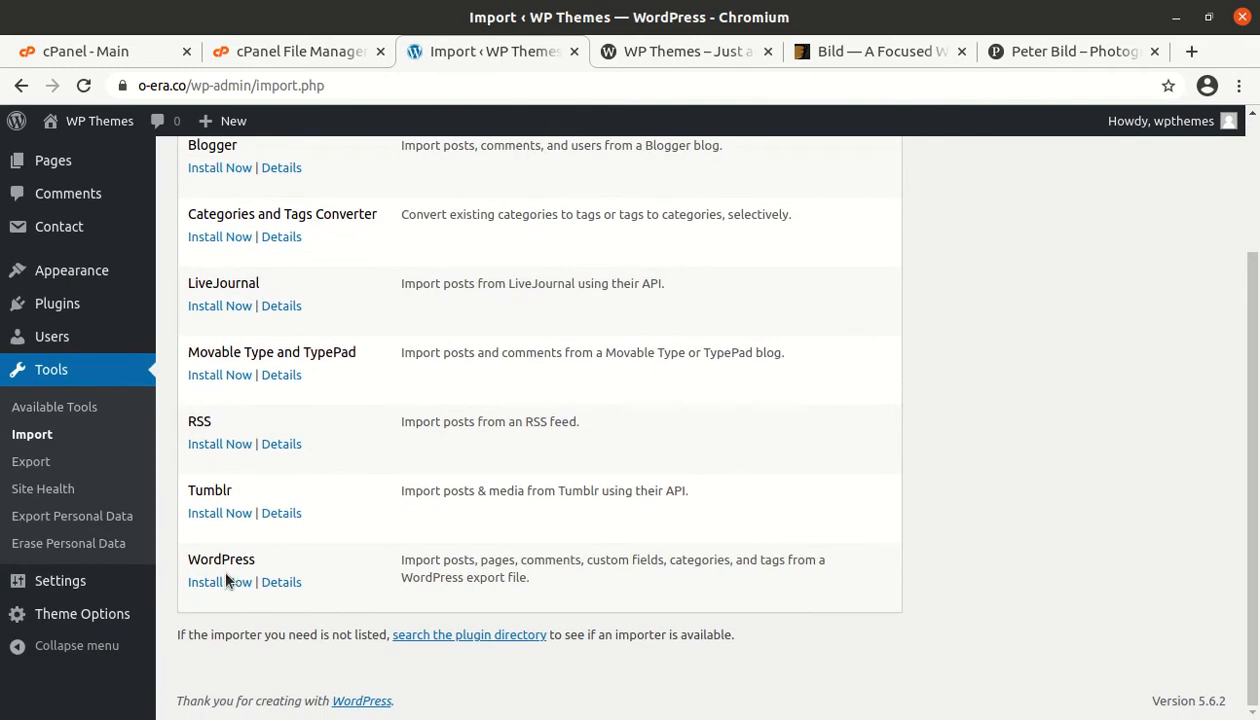
click(225, 582)
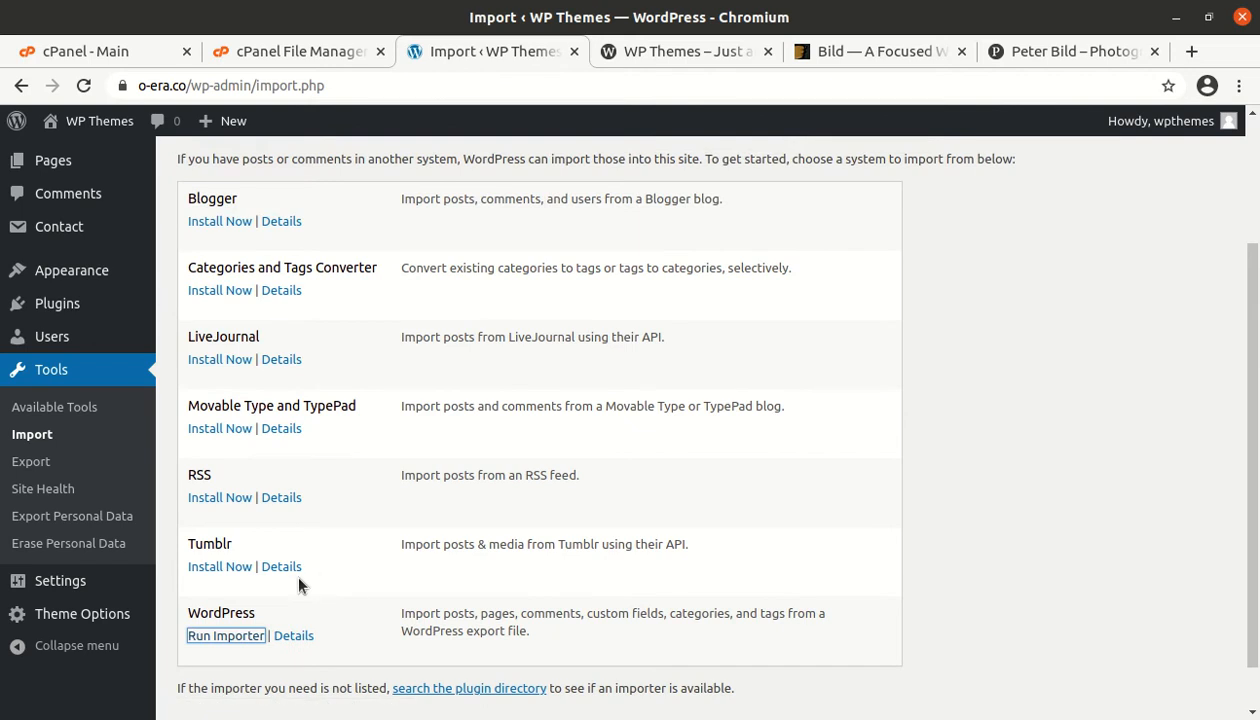
click(236, 637)
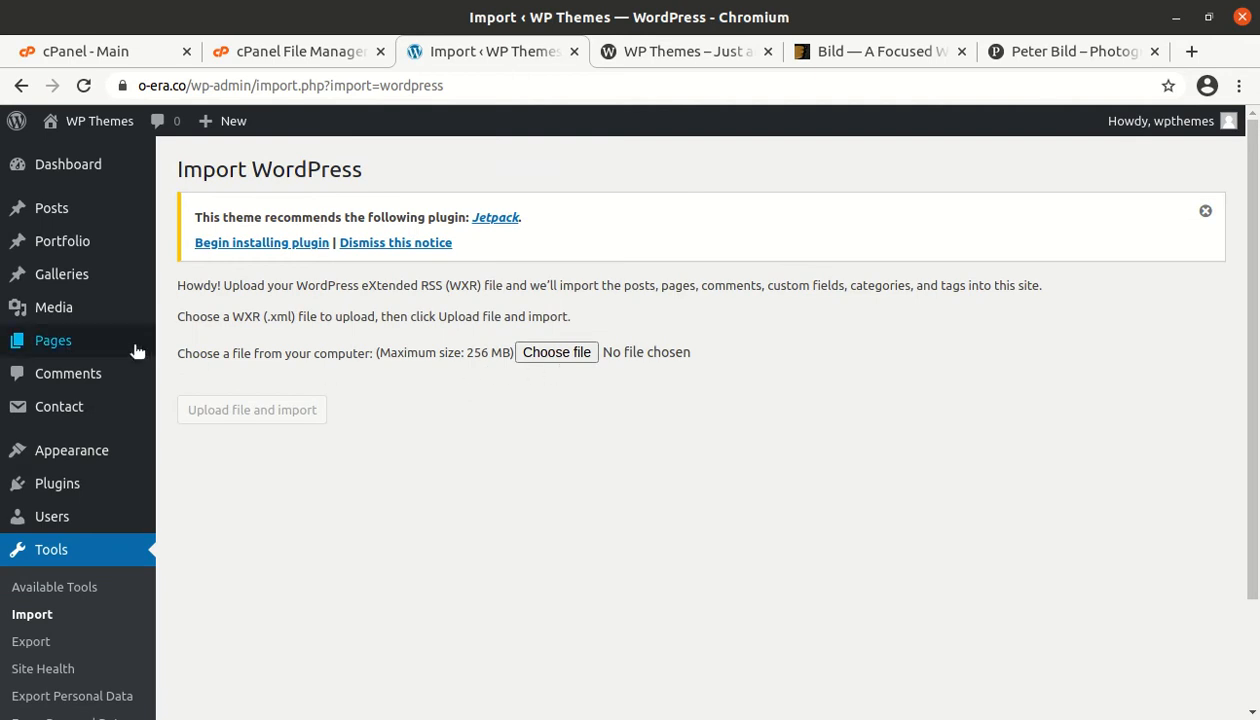
Step: Choose Content (WordPress 5).xml from the Bild 1.3.1 Demo Content folder and upload it for import
click(556, 355)
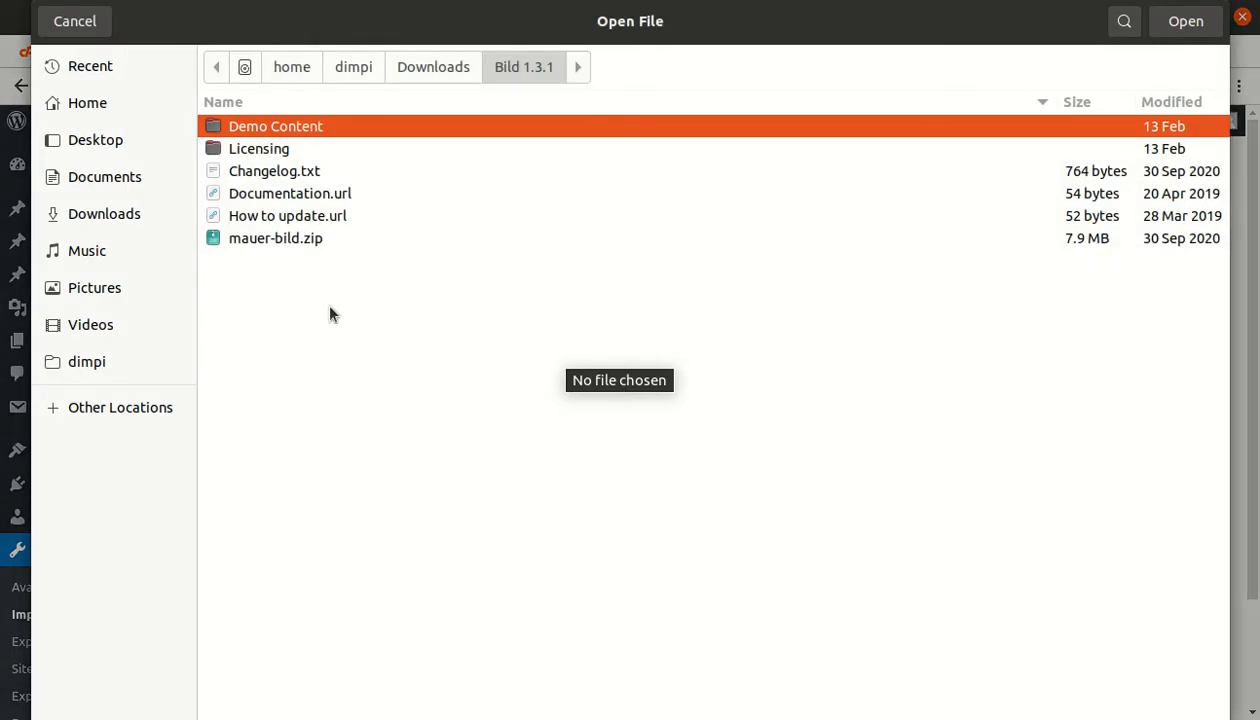
double_click(277, 127)
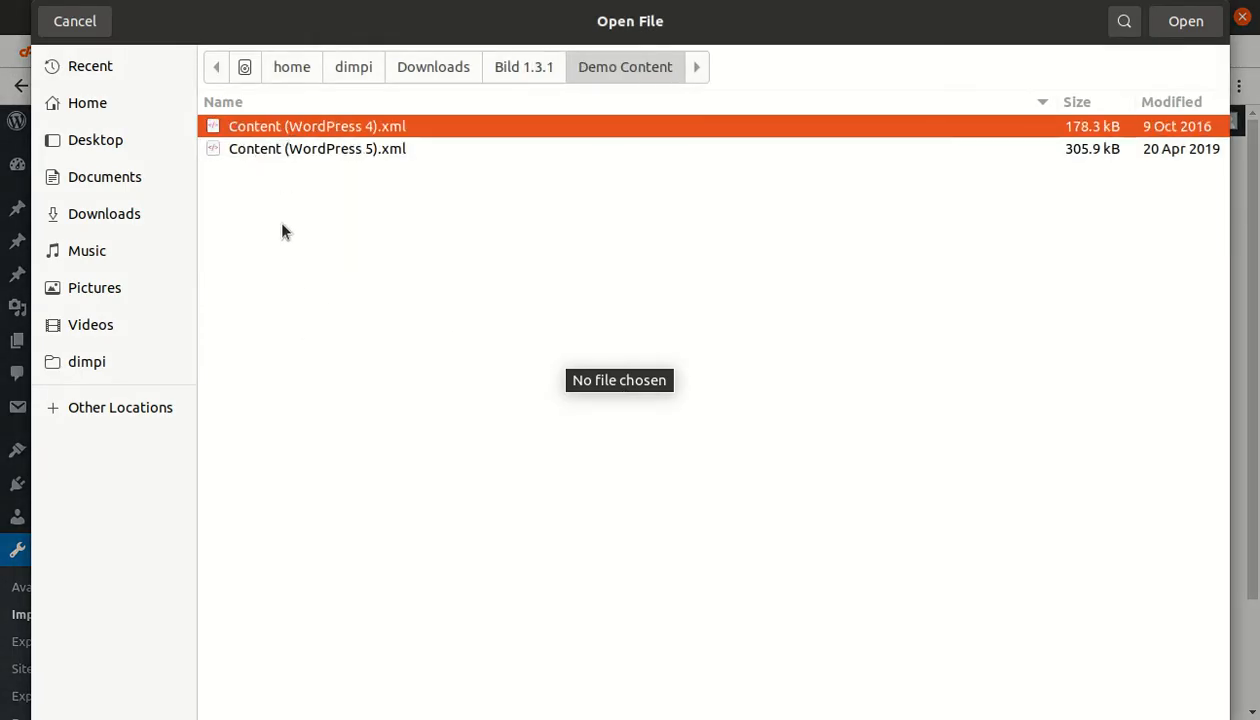
click(281, 150)
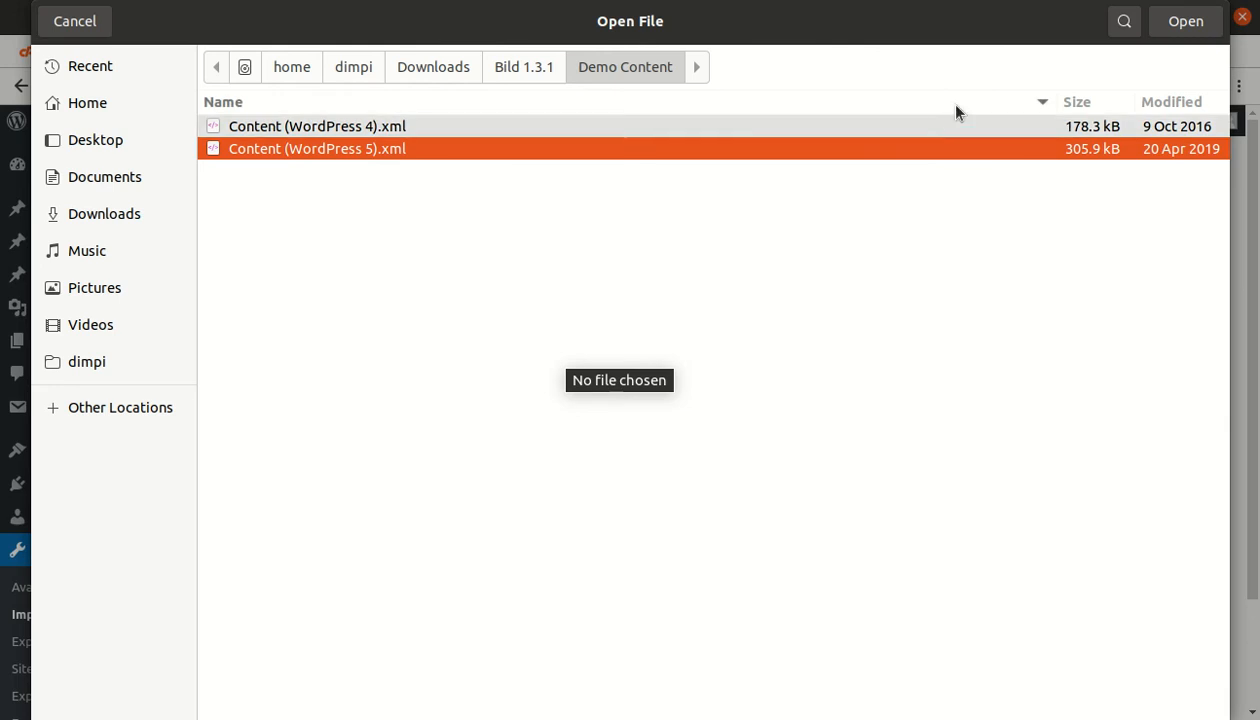
click(1183, 24)
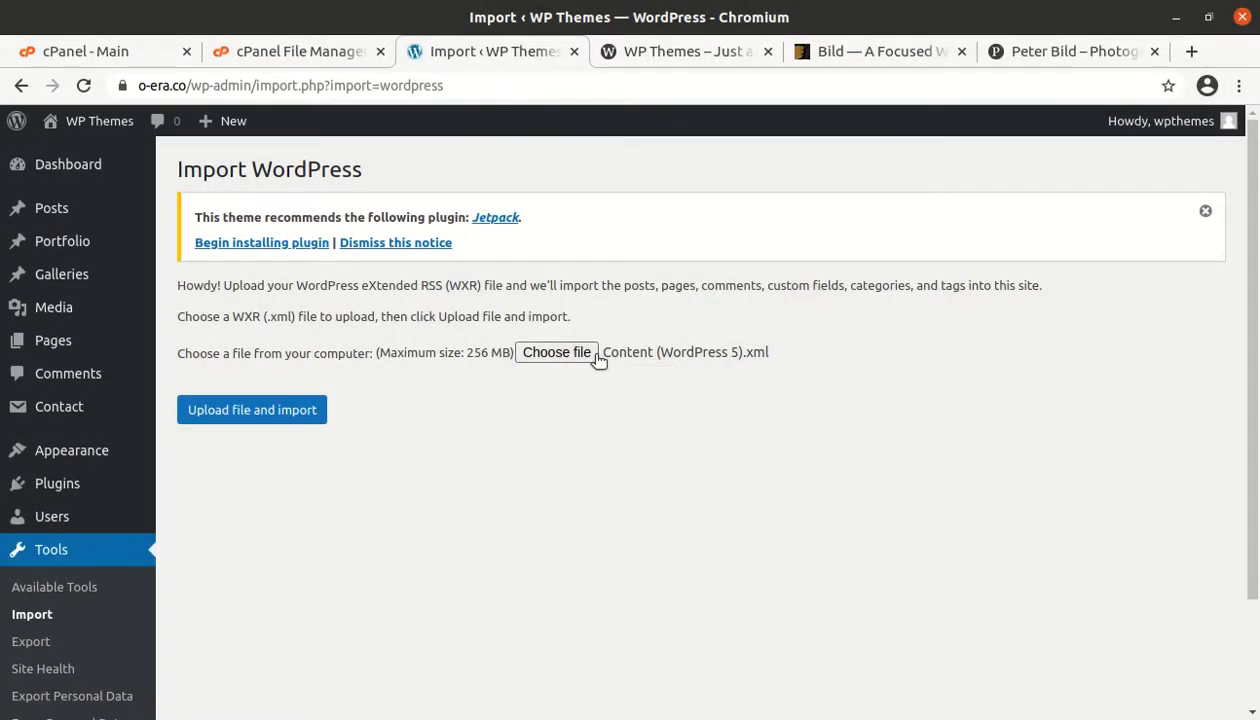
click(253, 410)
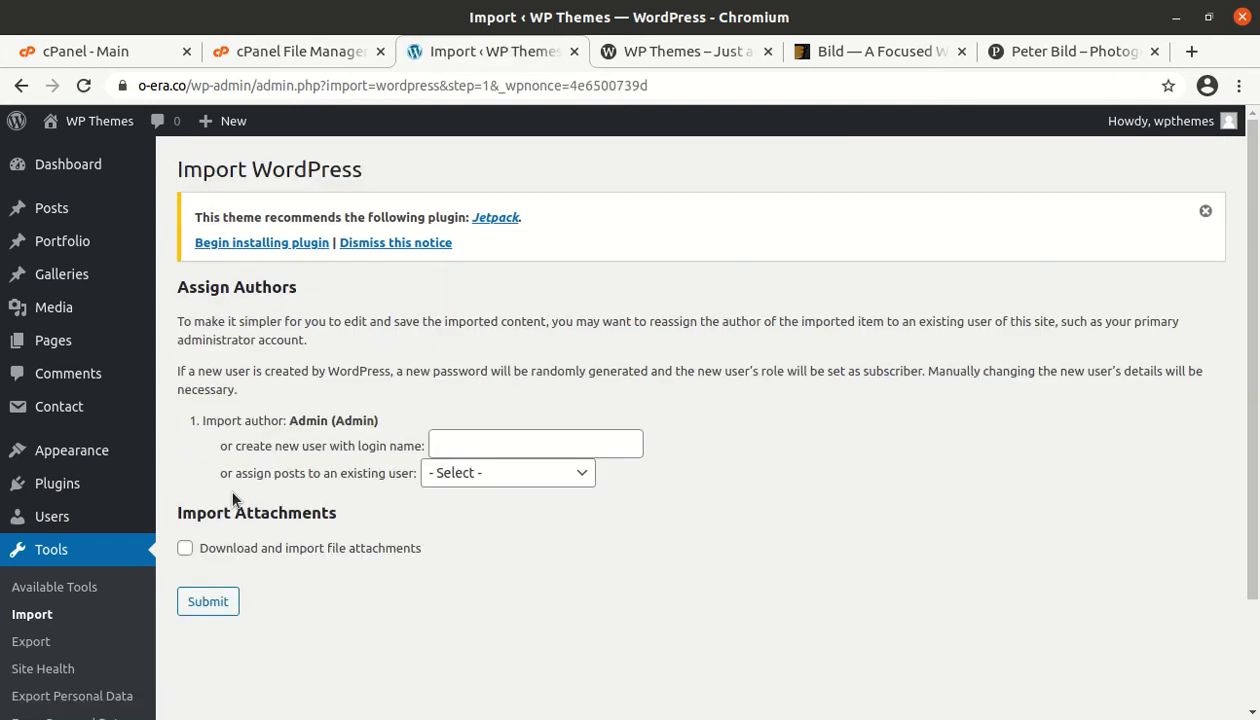
Step: Assign the imported posts to the existing wpthemes user, enable downloading and importing file attachments, and submit the import
click(522, 477)
click(458, 511)
click(185, 548)
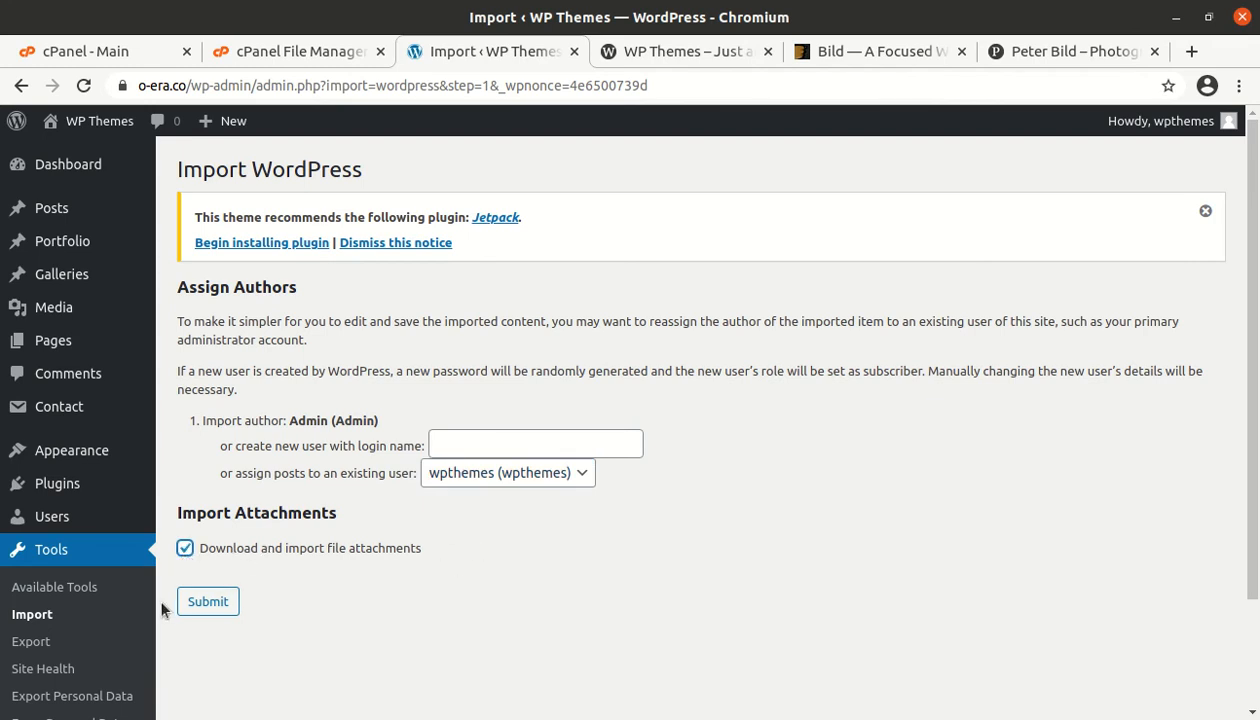
click(204, 604)
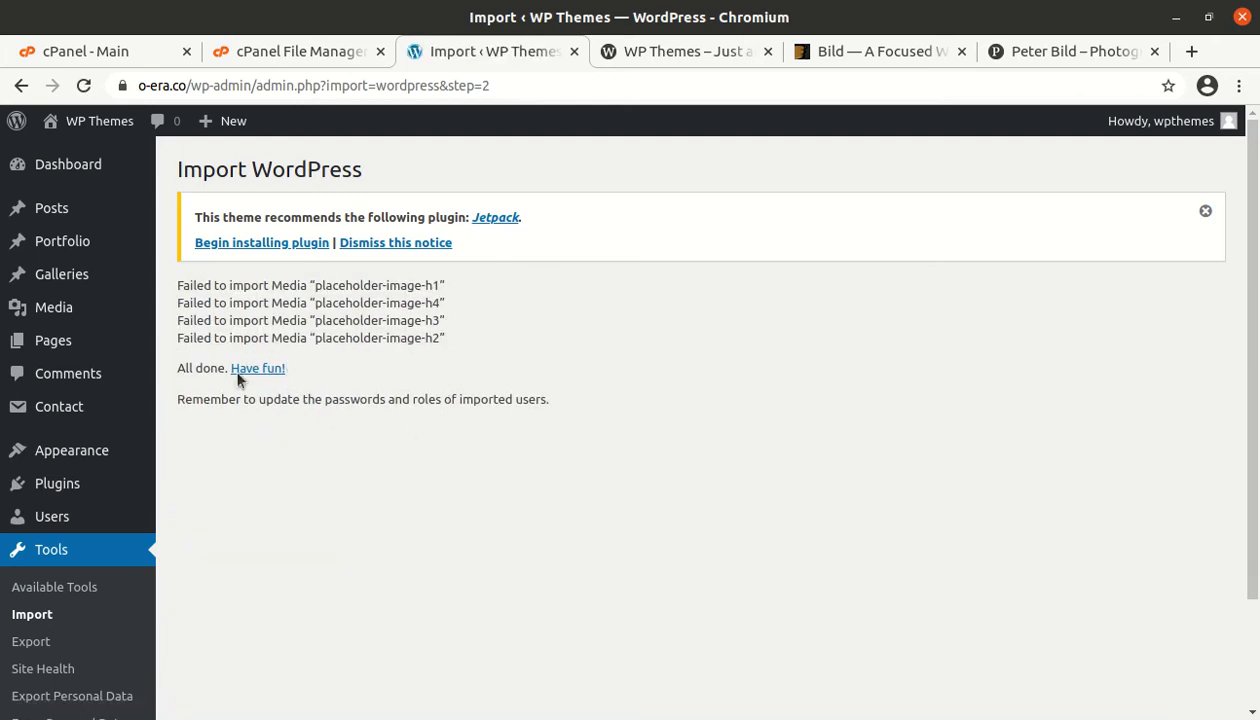
Step: Read the WordPress import report, checking the media messages and the completion line
drag(196, 285, 441, 285)
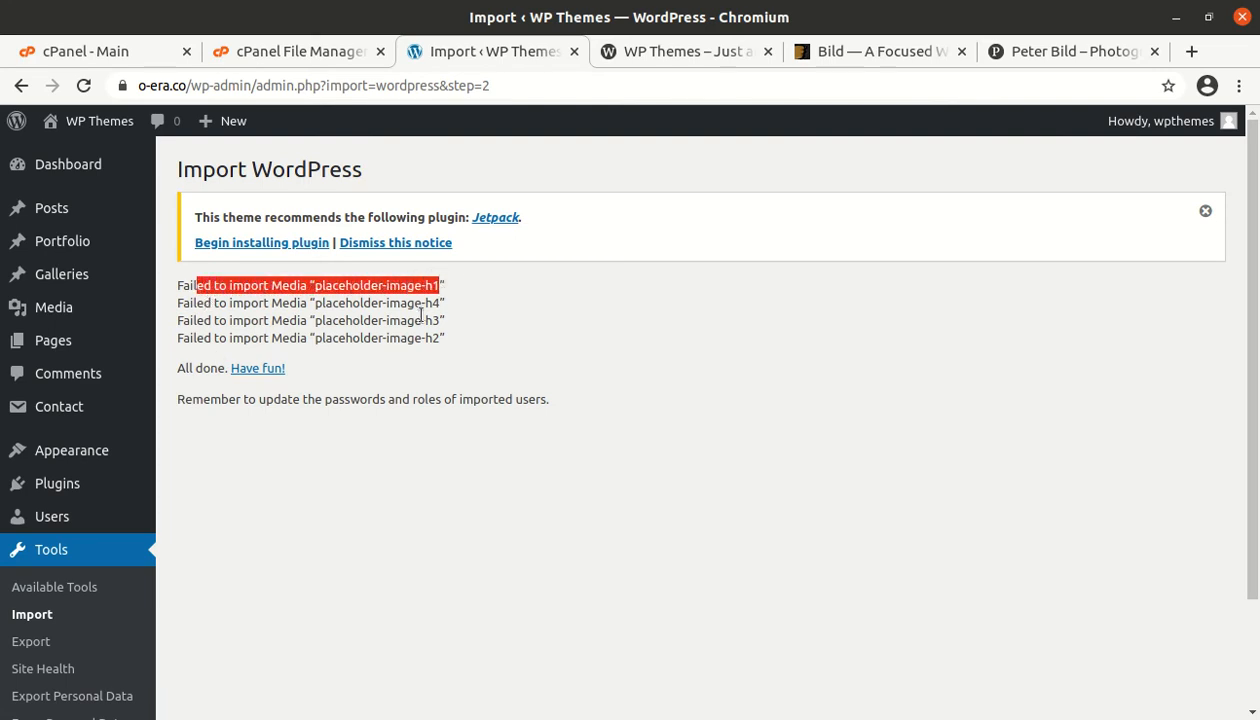
click(346, 372)
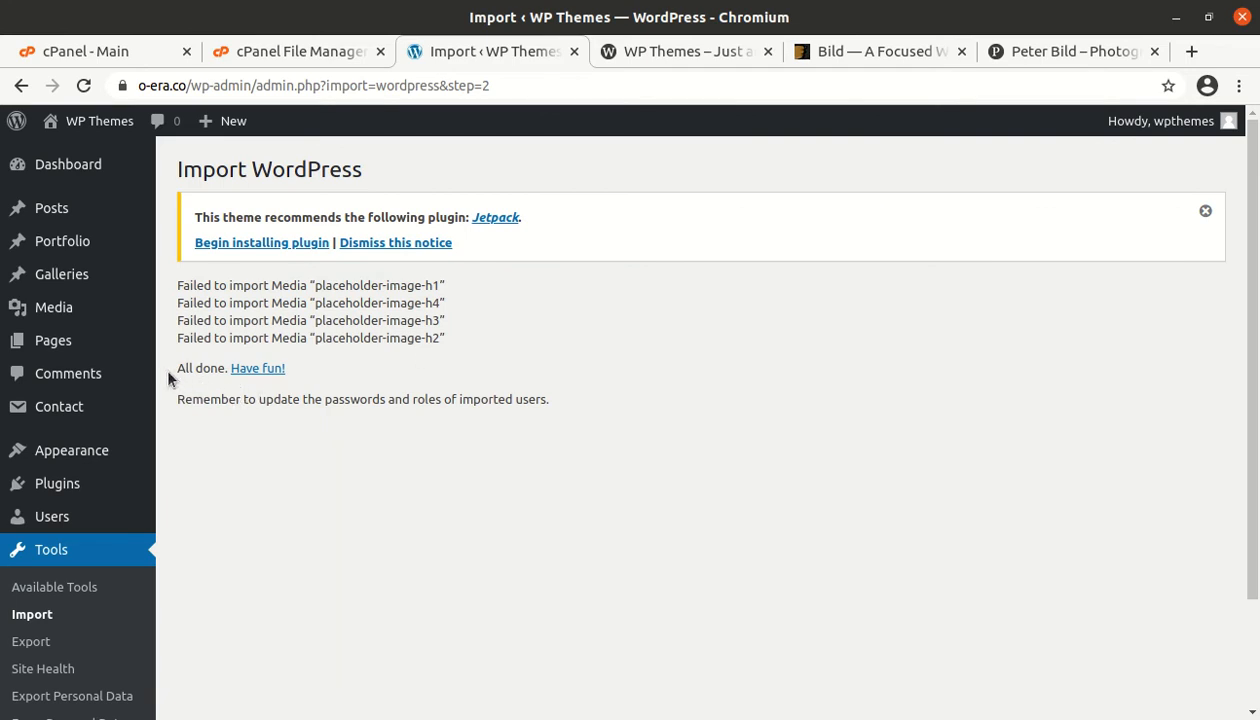
drag(171, 377, 307, 378)
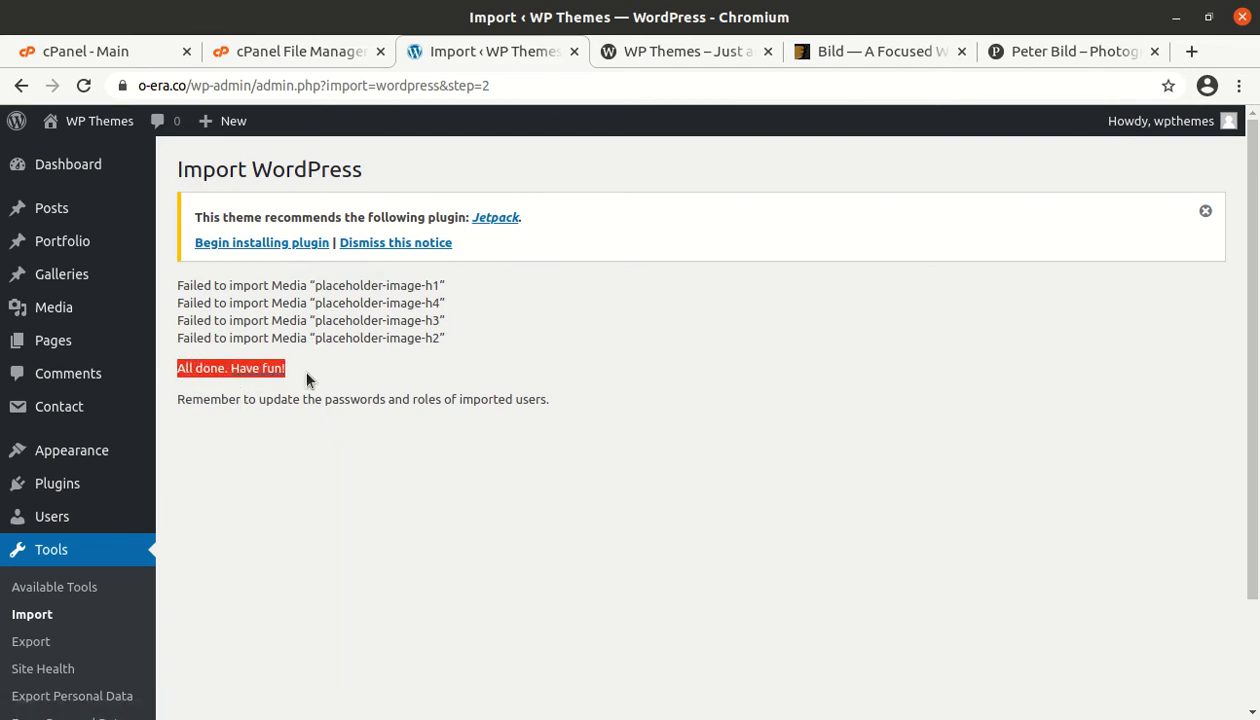
click(307, 384)
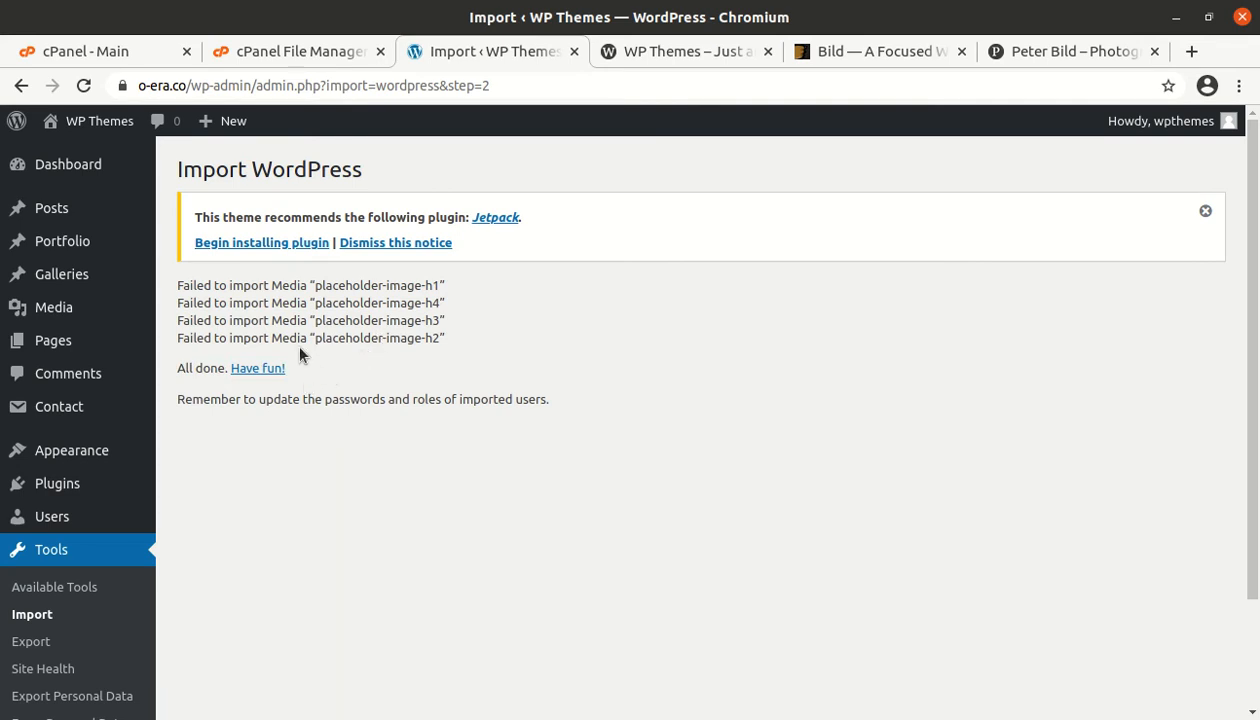
Step: Reload the live site in its browser tab and examine the imported posts and the page entries in its navigation menu
click(643, 56)
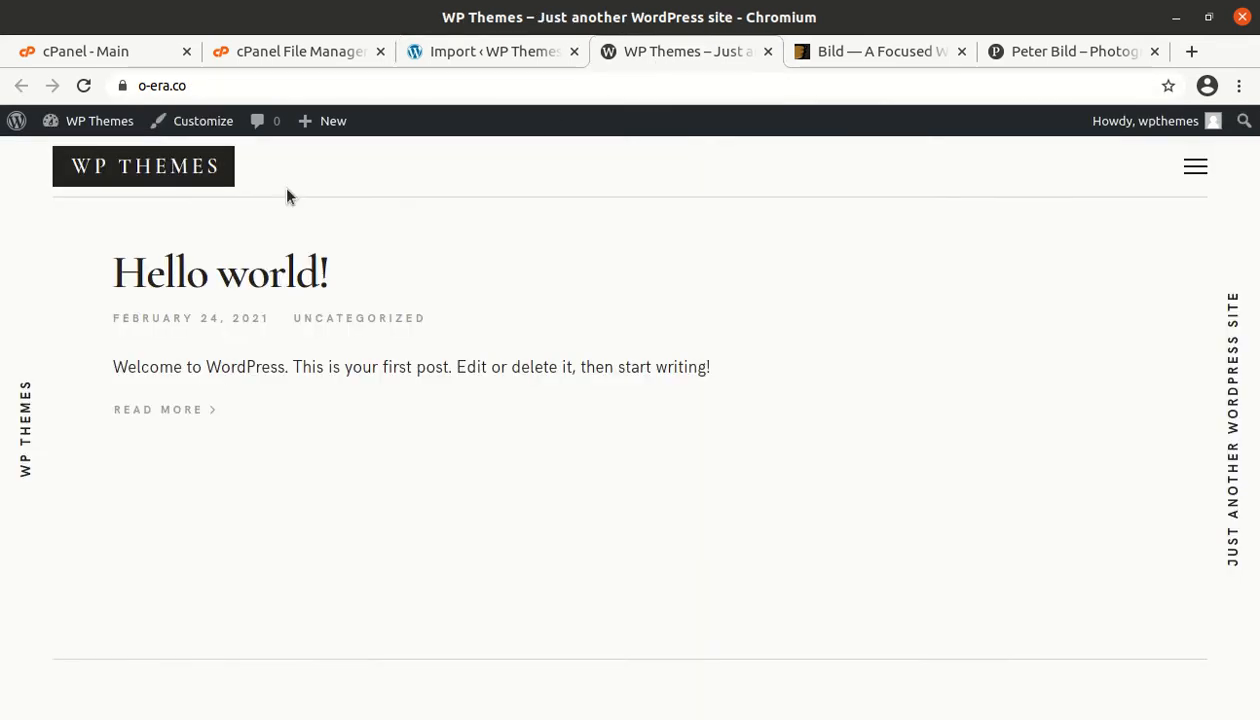
click(84, 86)
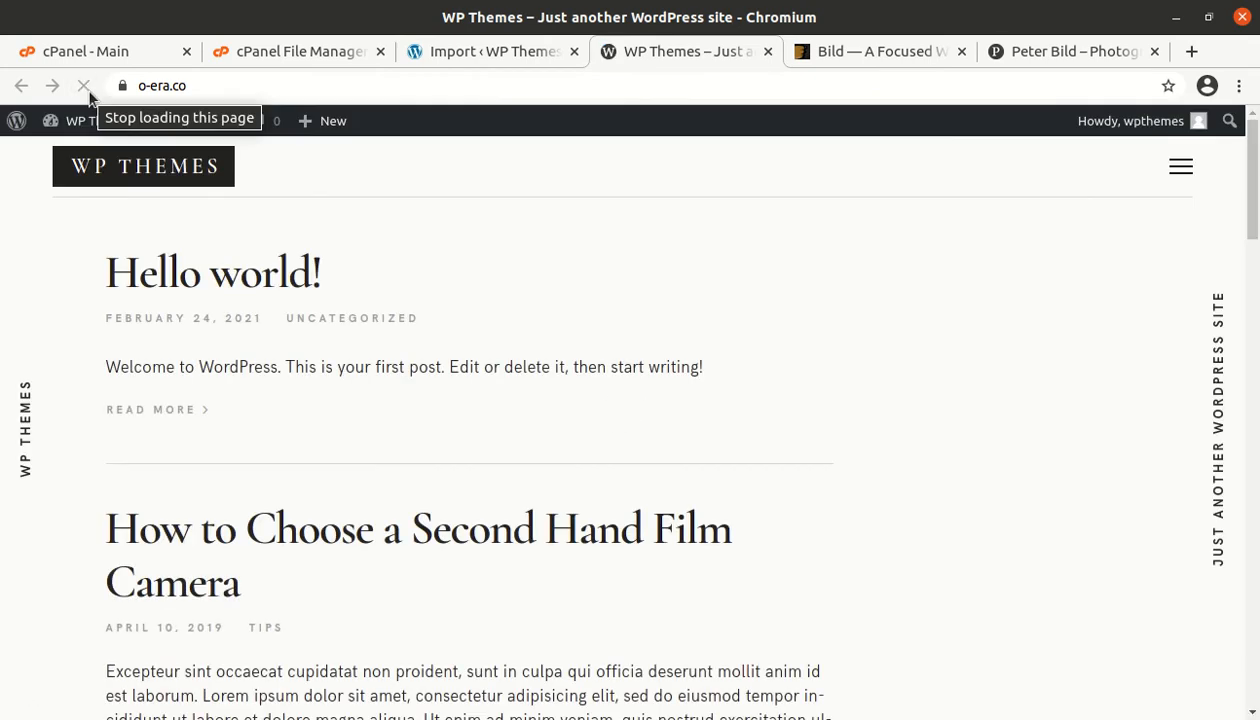
scroll(571, 420, down, 4)
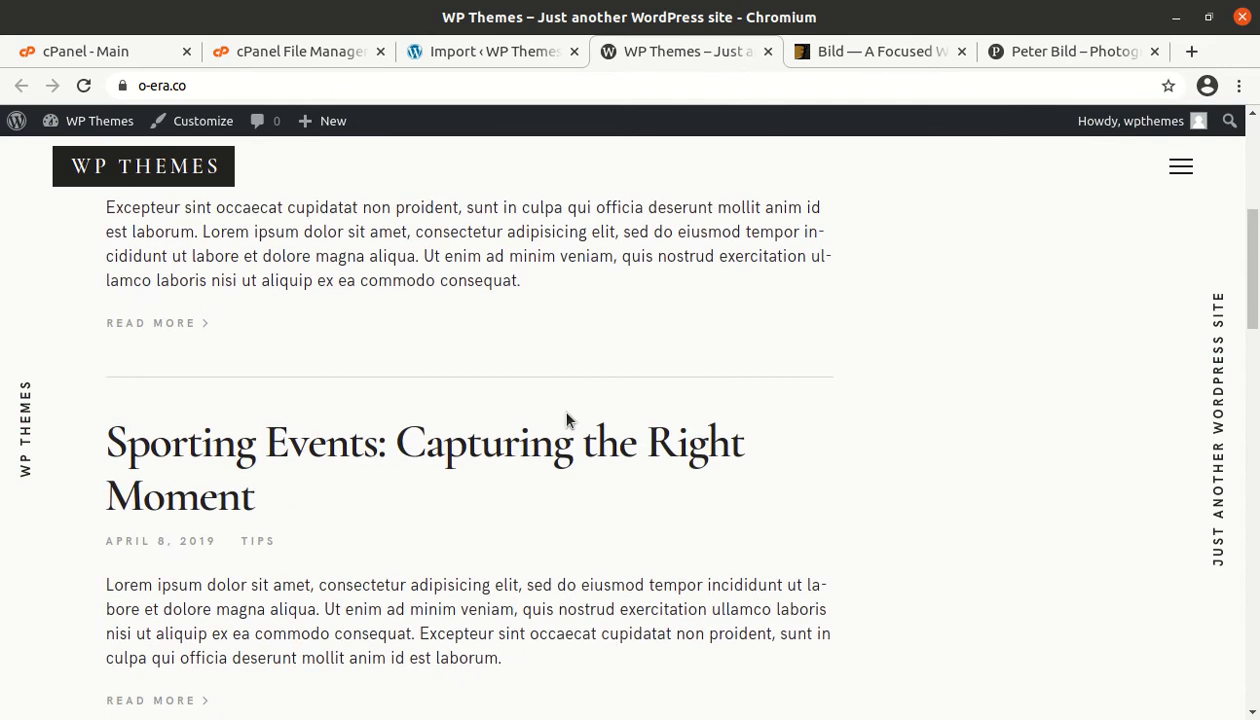
scroll(566, 420, down, 3)
scroll(566, 420, up, 7)
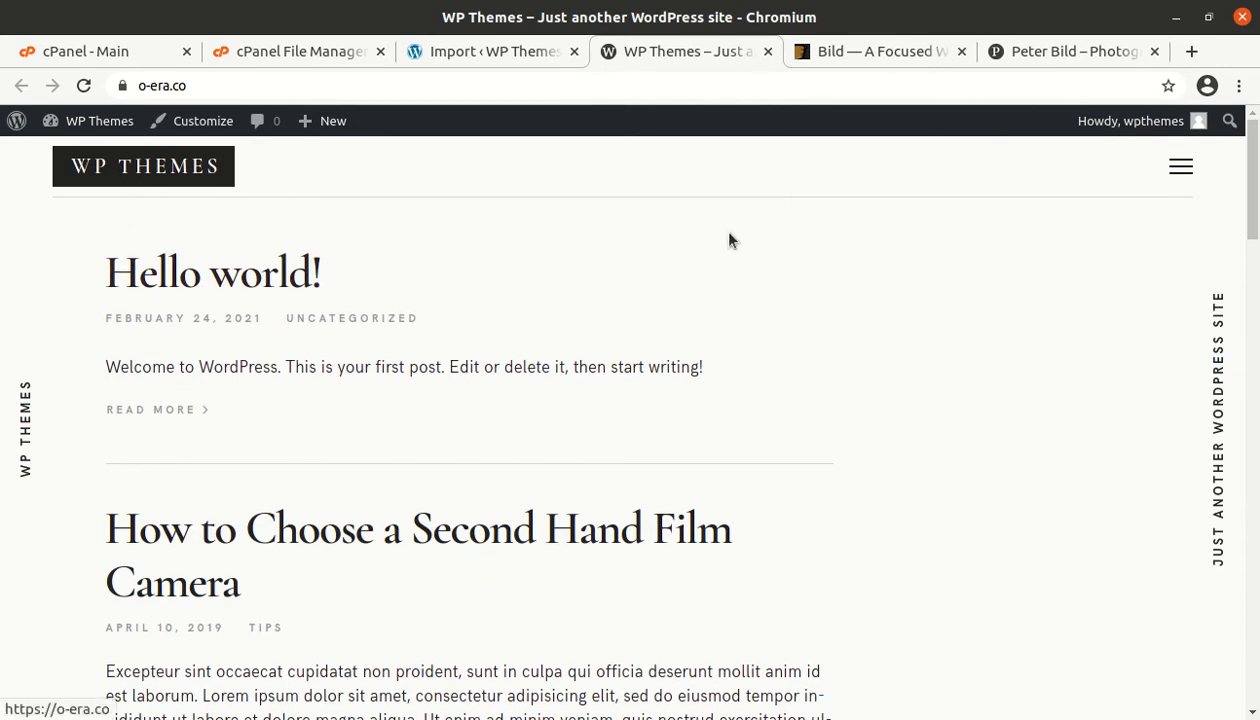
click(1180, 166)
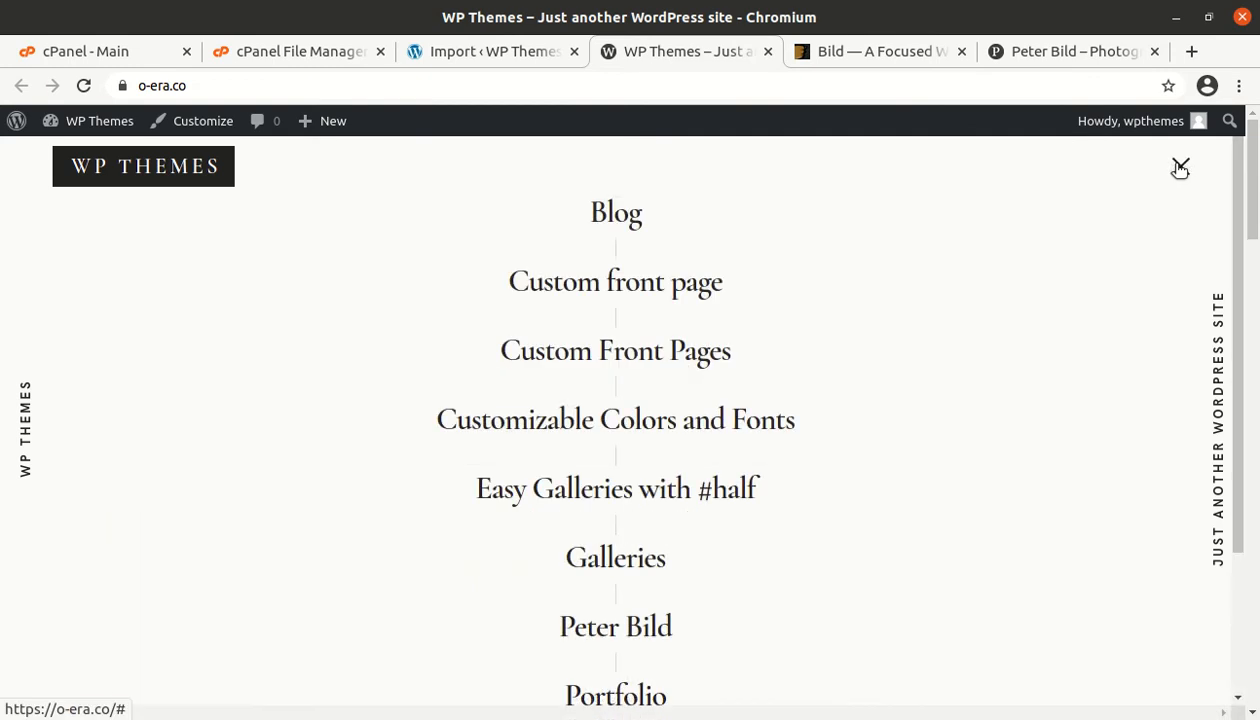
scroll(697, 318, down, 2)
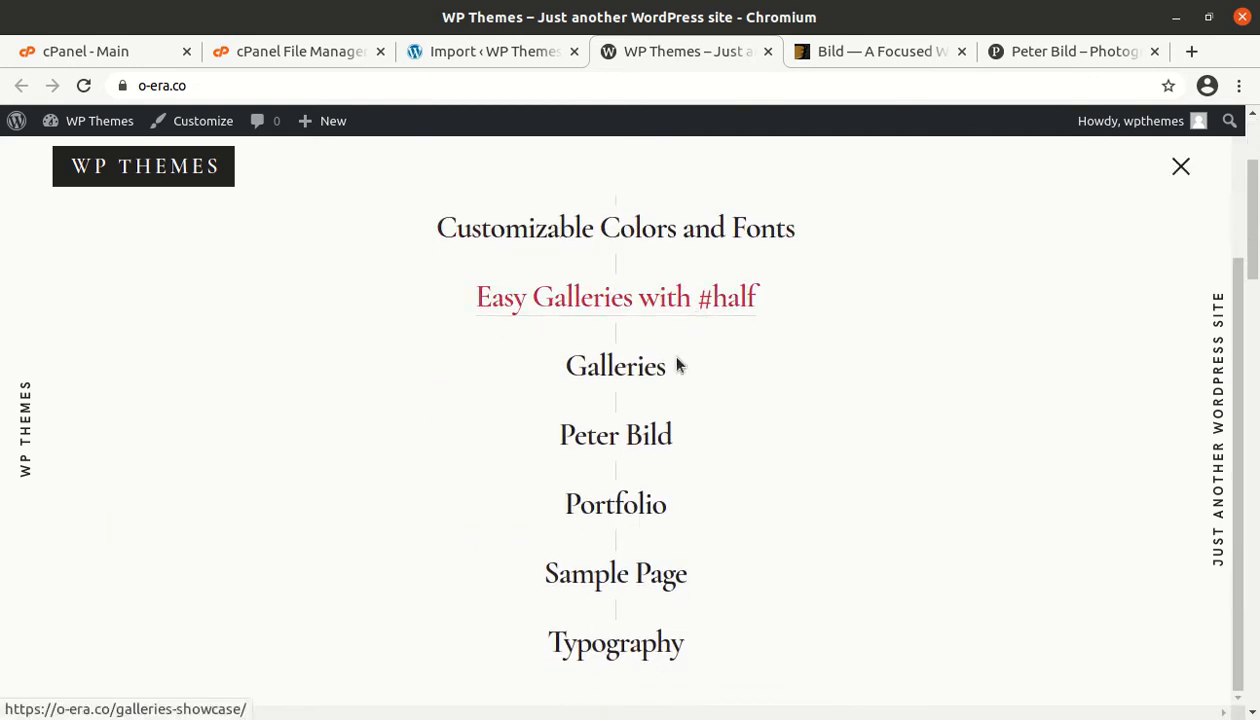
scroll(638, 590, up, 2)
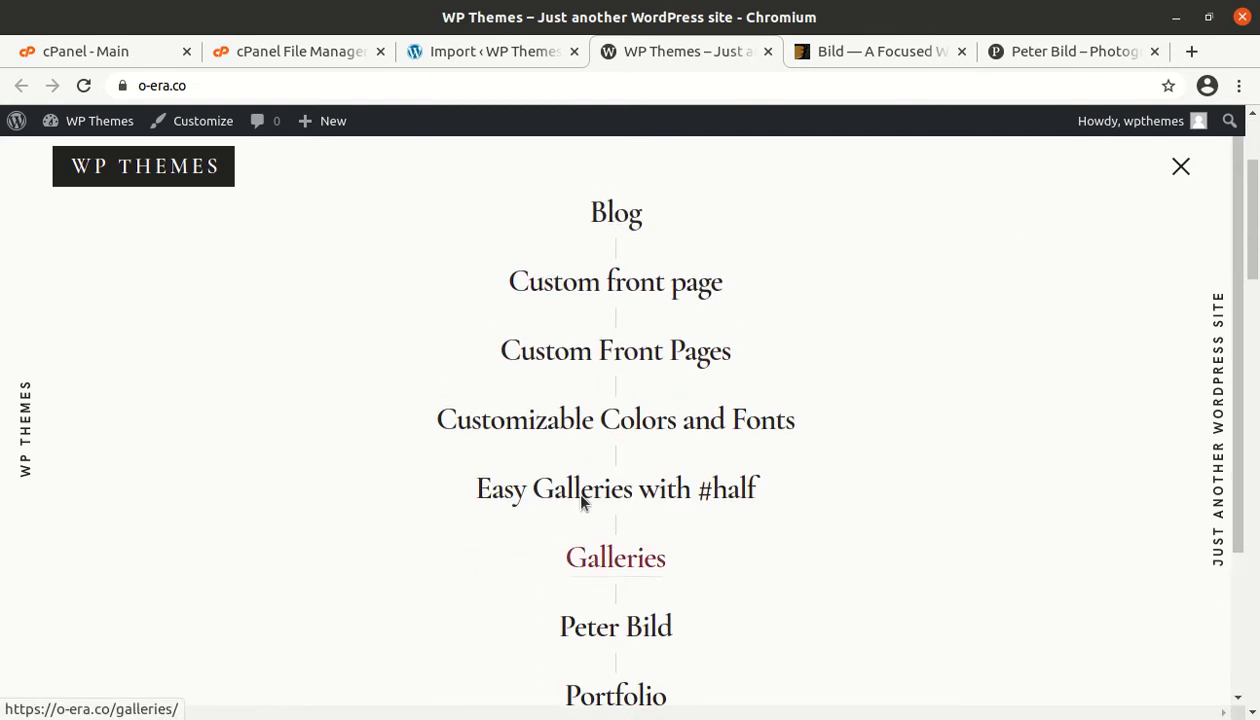
Step: Open the Custom Front Pages page from the site's navigation menu and look through its content
click(571, 366)
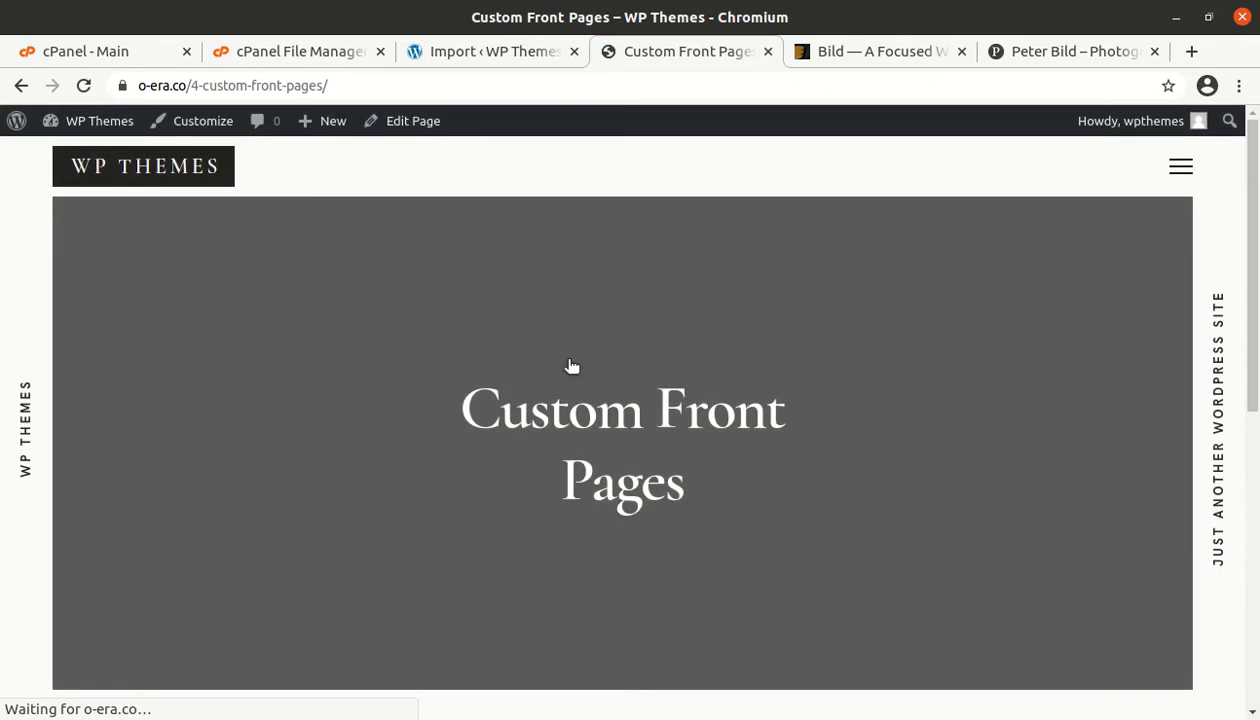
scroll(1012, 444, down, 10)
scroll(1012, 444, up, 10)
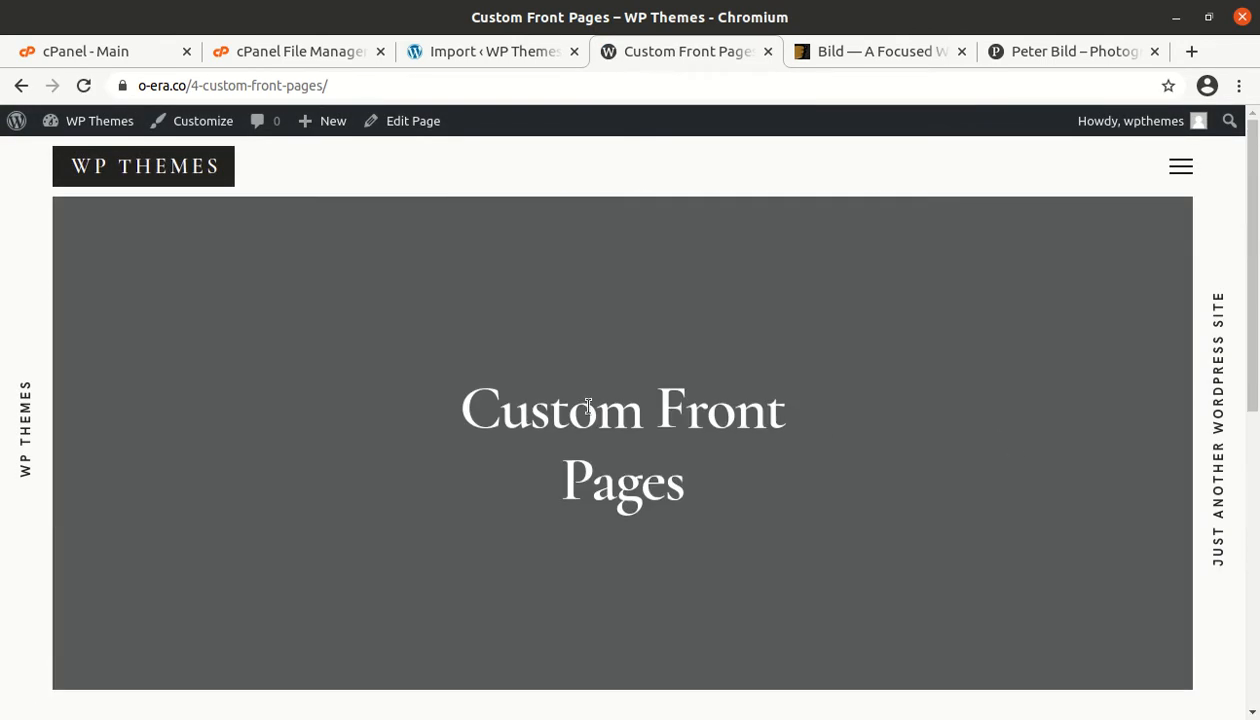
Step: Open the Galleries page from the site's navigation menu, then review the menu's remaining entries and close it
click(1177, 170)
scroll(650, 340, down, 2)
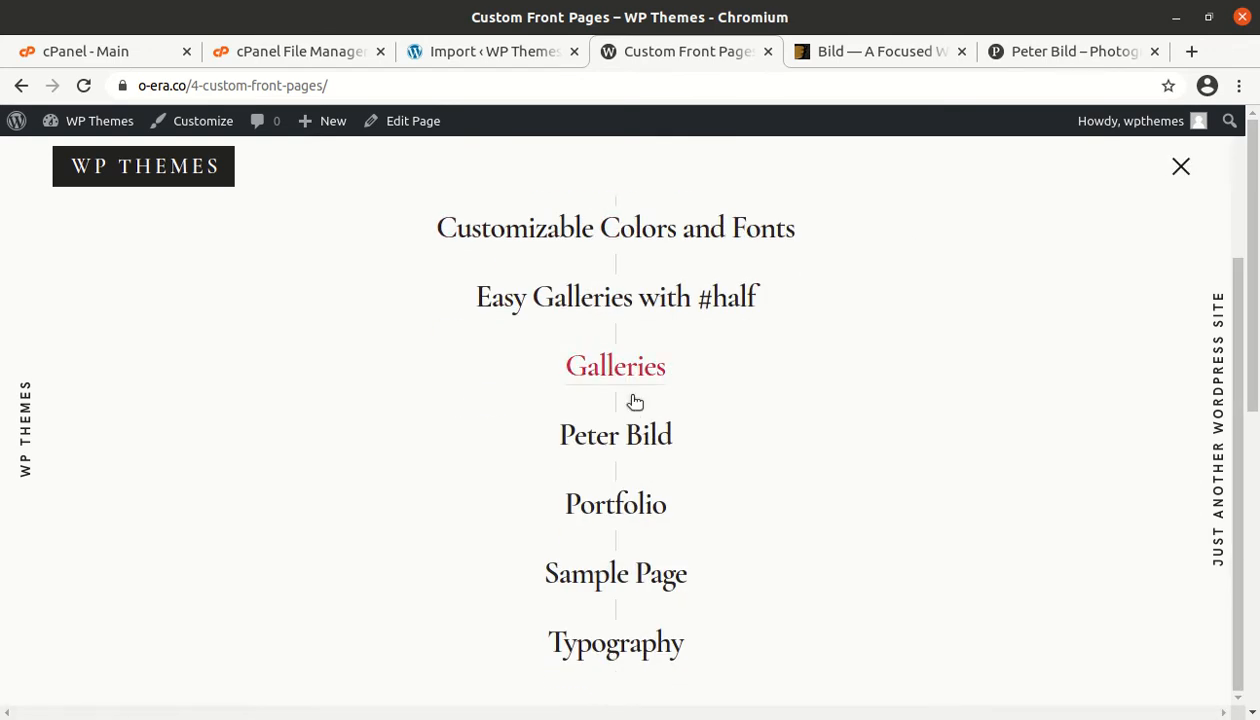
click(618, 366)
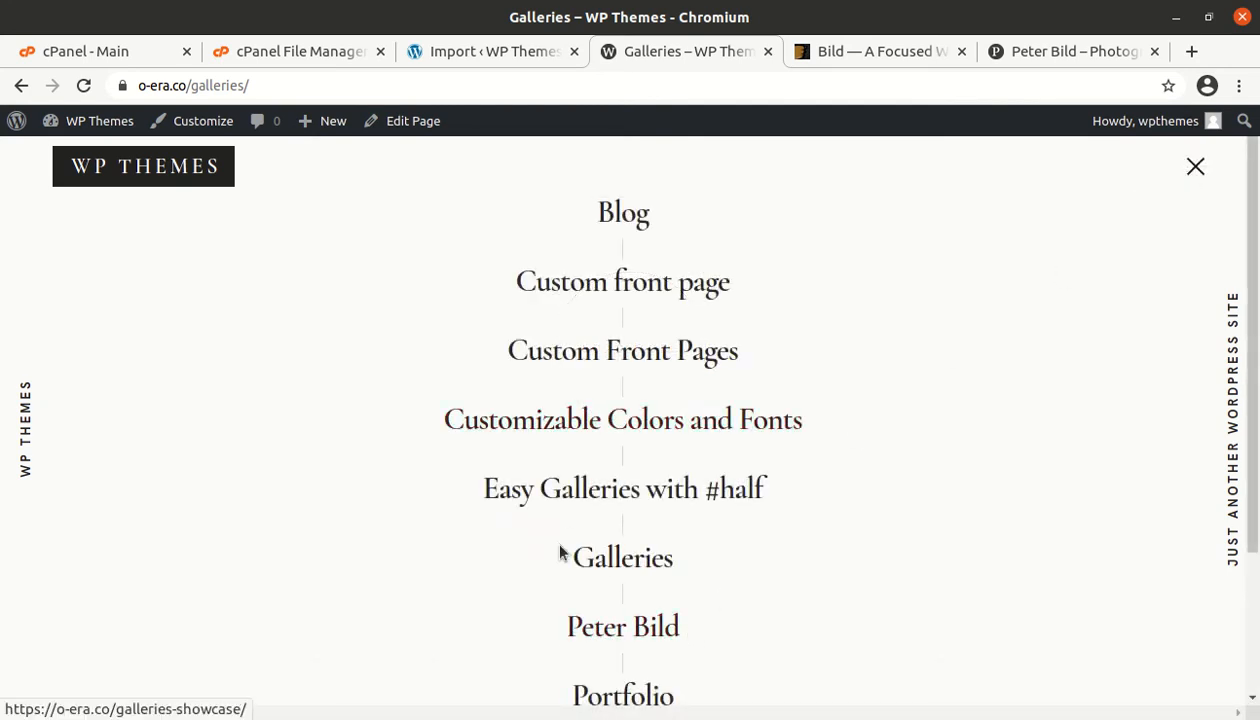
scroll(590, 500, down, 2)
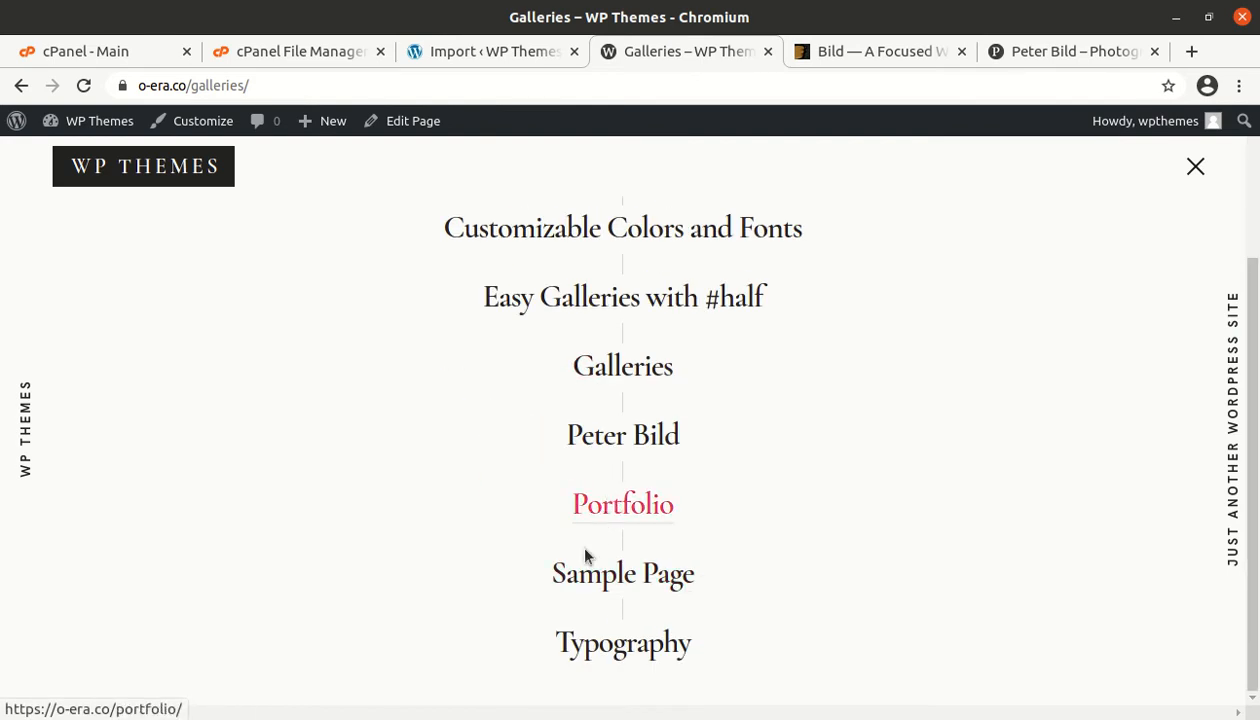
scroll(595, 484, up, 2)
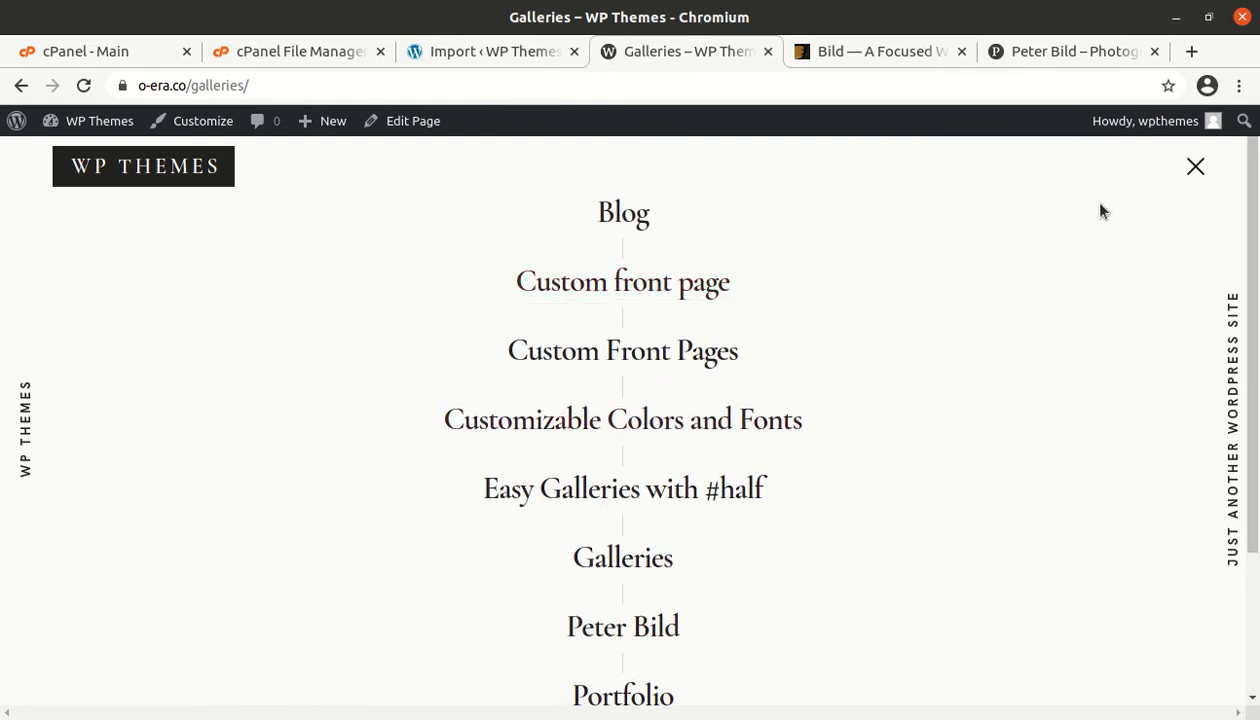
click(1196, 168)
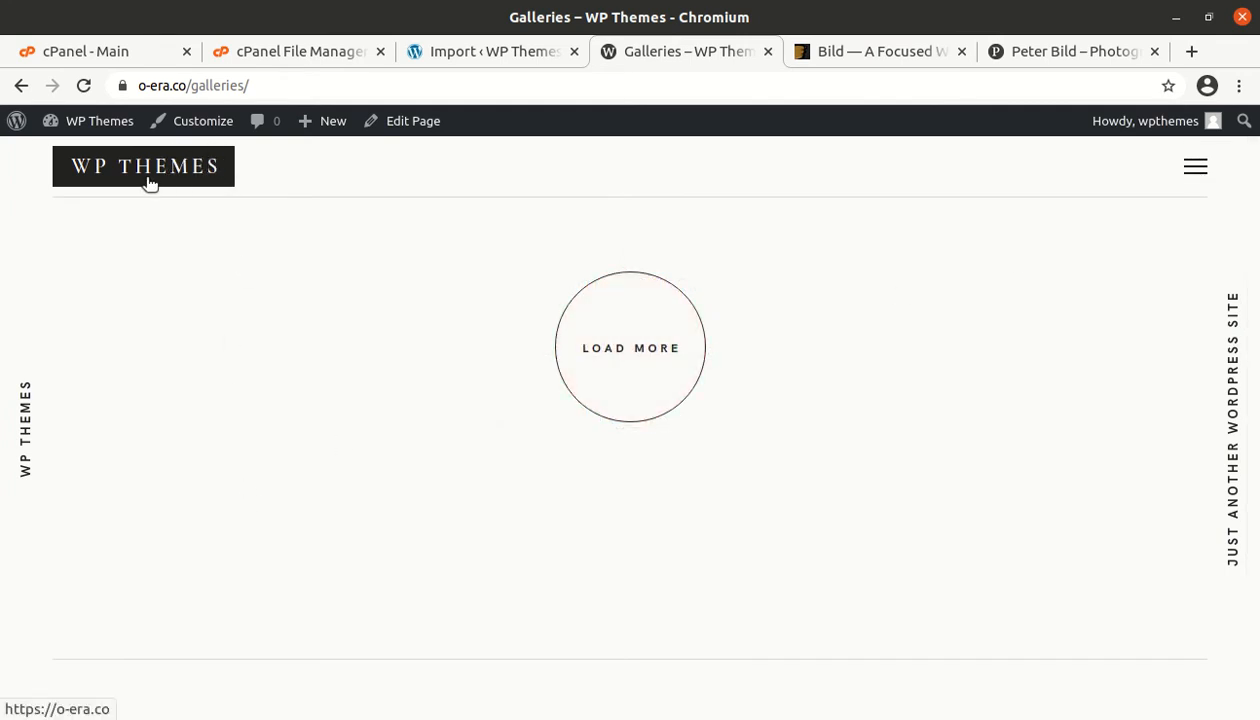
Step: Go from the live site to the WordPress dashboard and open the theme Customizer
mouse_move(104, 132)
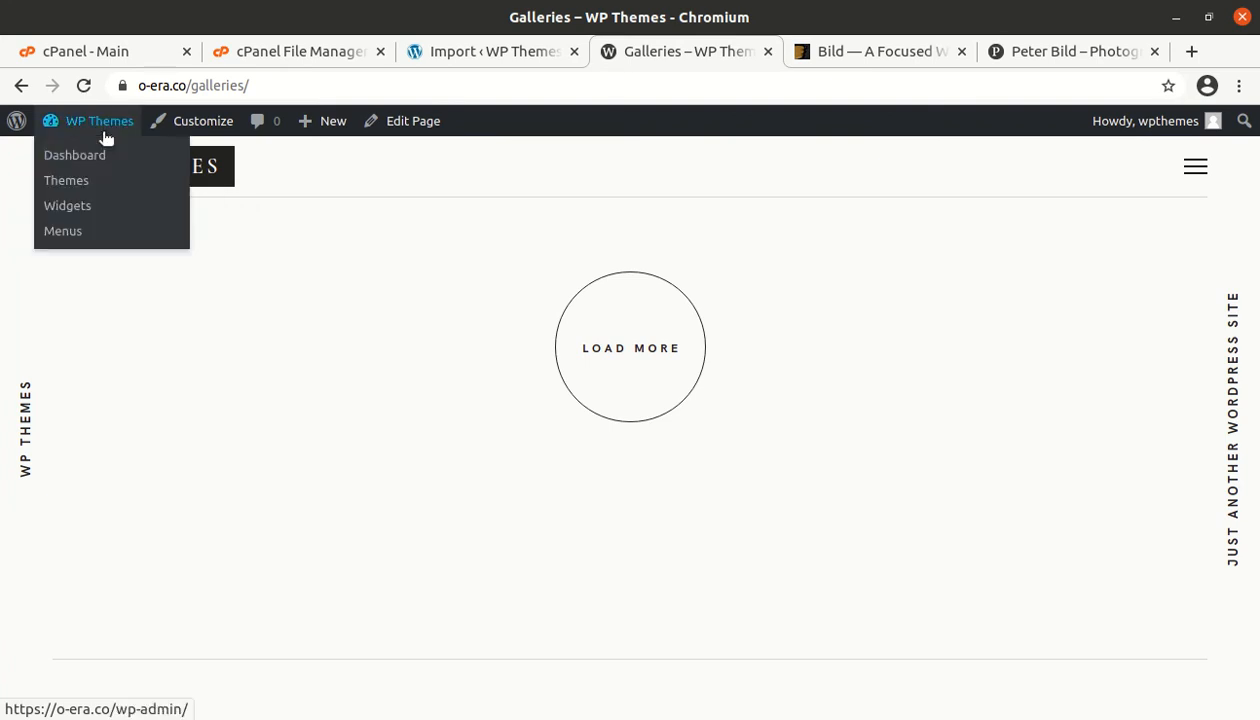
click(82, 160)
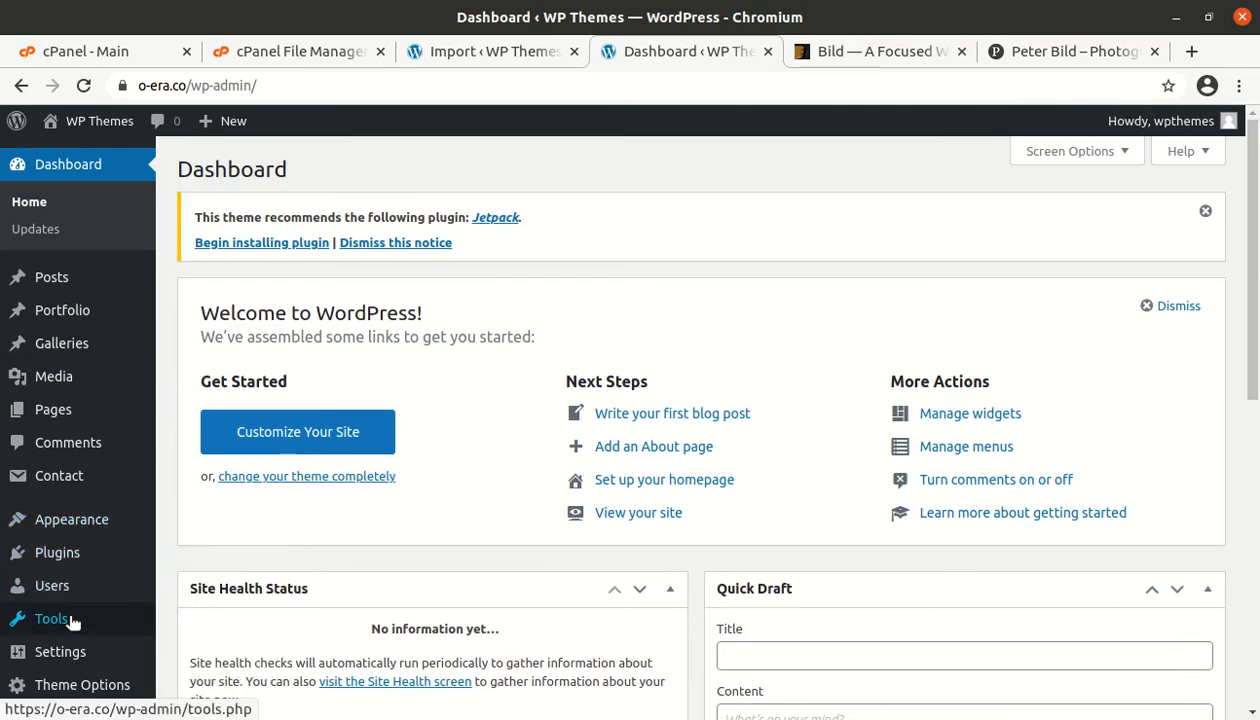
mouse_move(75, 611)
scroll(68, 625, down, 3)
mouse_move(97, 668)
mouse_move(93, 493)
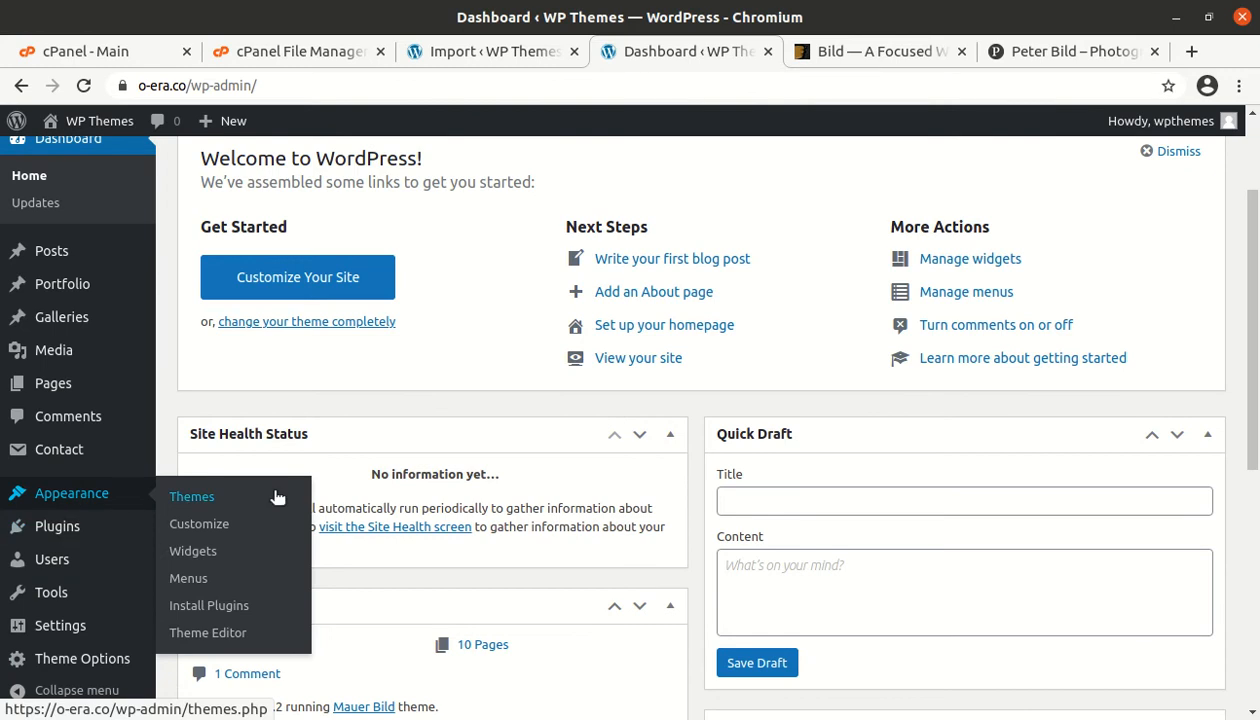
click(195, 530)
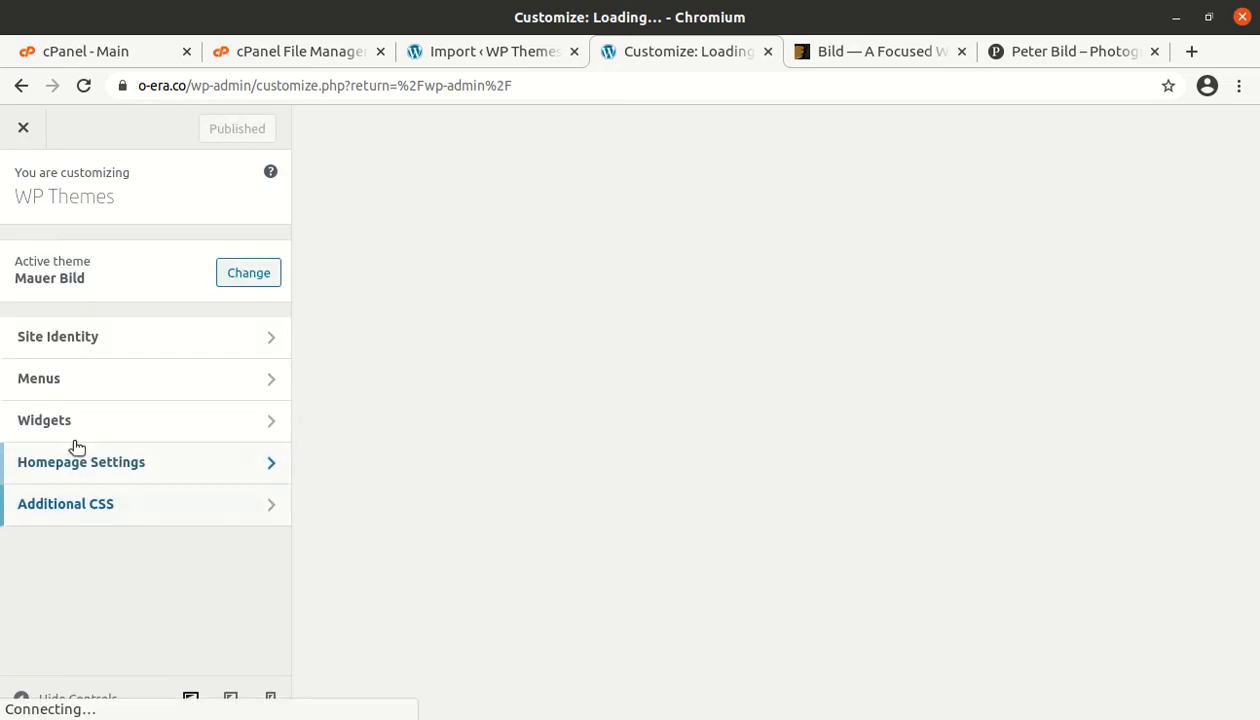
Step: In the homepage settings, choose a static page with Custom front page as the homepage, publish the change, and close the Customizer
click(112, 468)
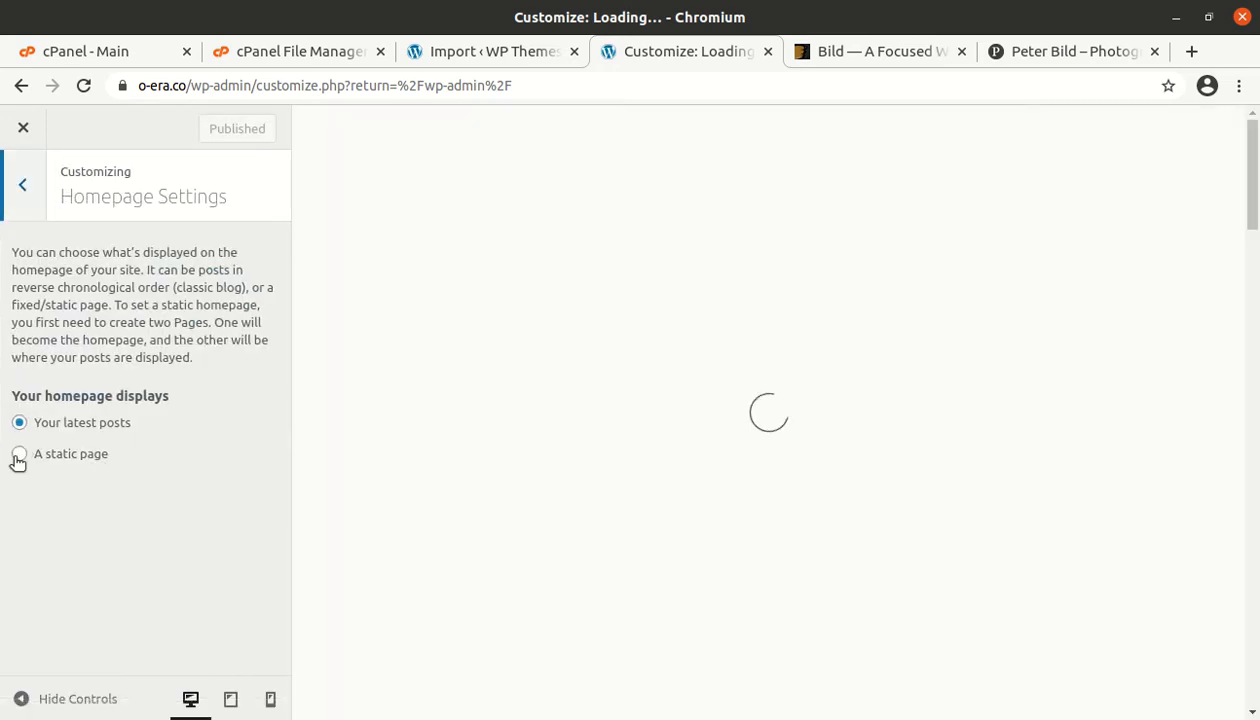
click(18, 455)
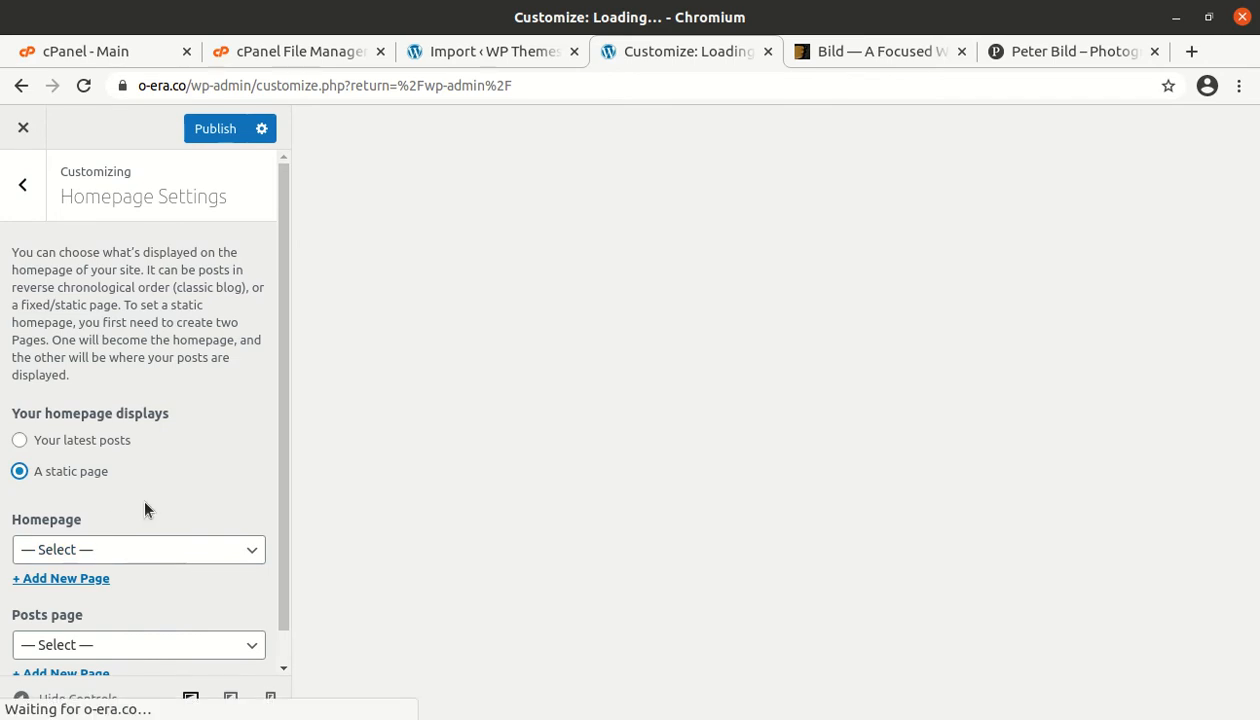
scroll(140, 500, down, 1)
click(154, 515)
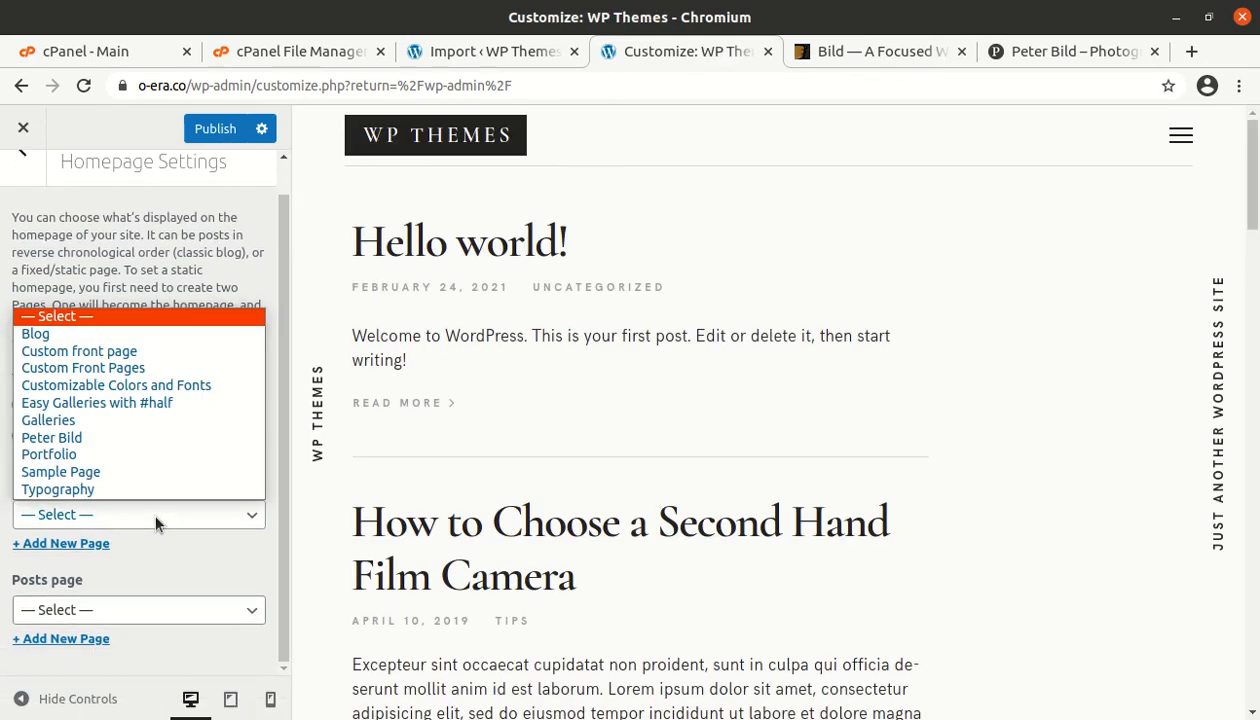
click(145, 352)
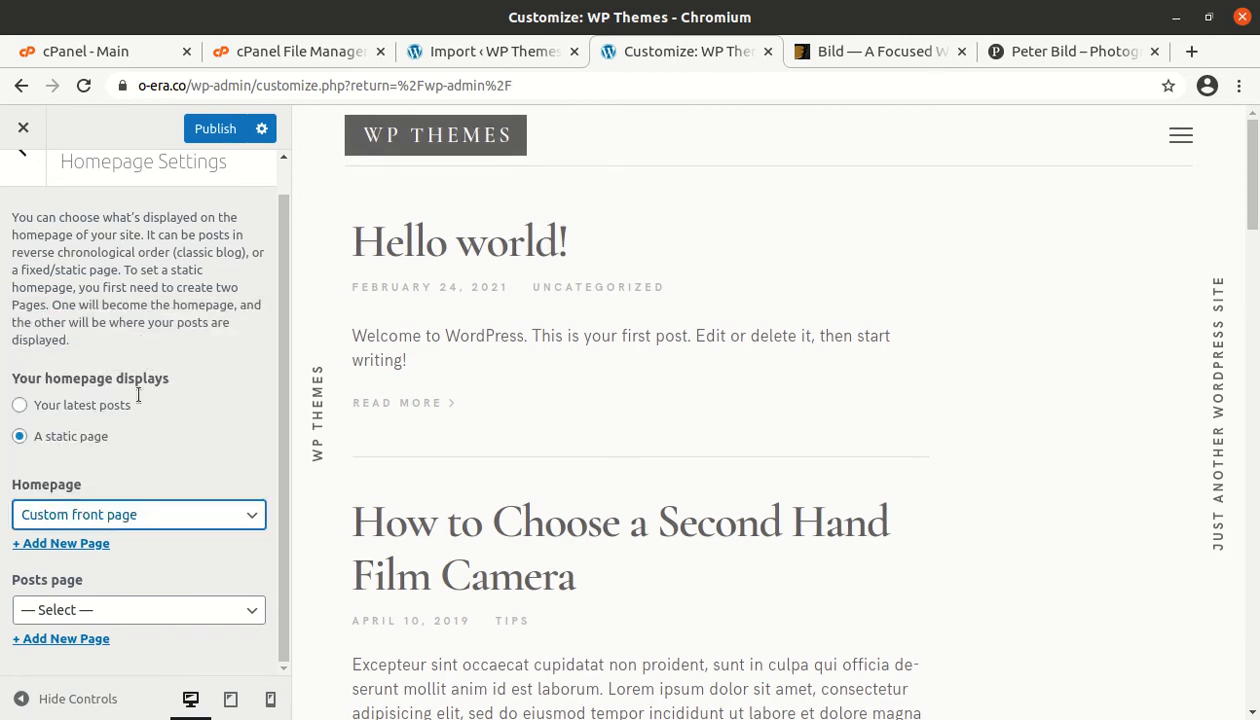
click(202, 130)
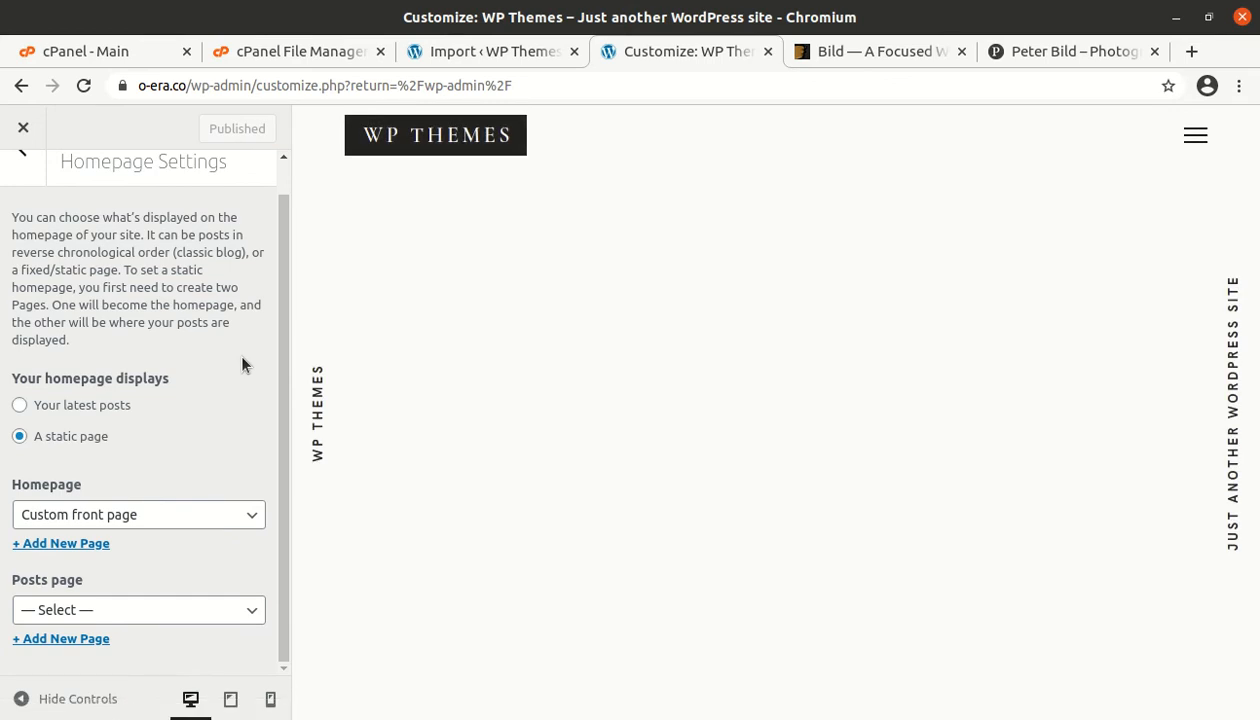
click(23, 140)
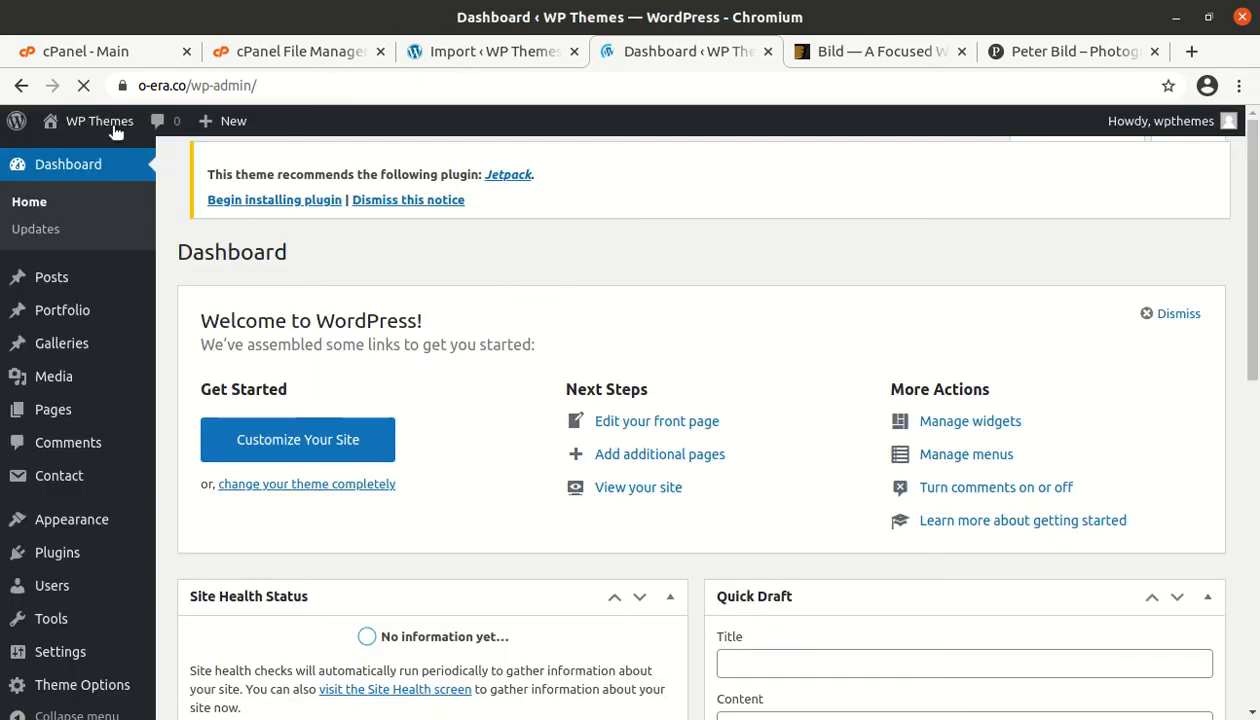
Step: Open the live site in a new browser tab, visit Custom front page from its menu, and compare it with the Bild demo's home page
mouse_move(113, 122)
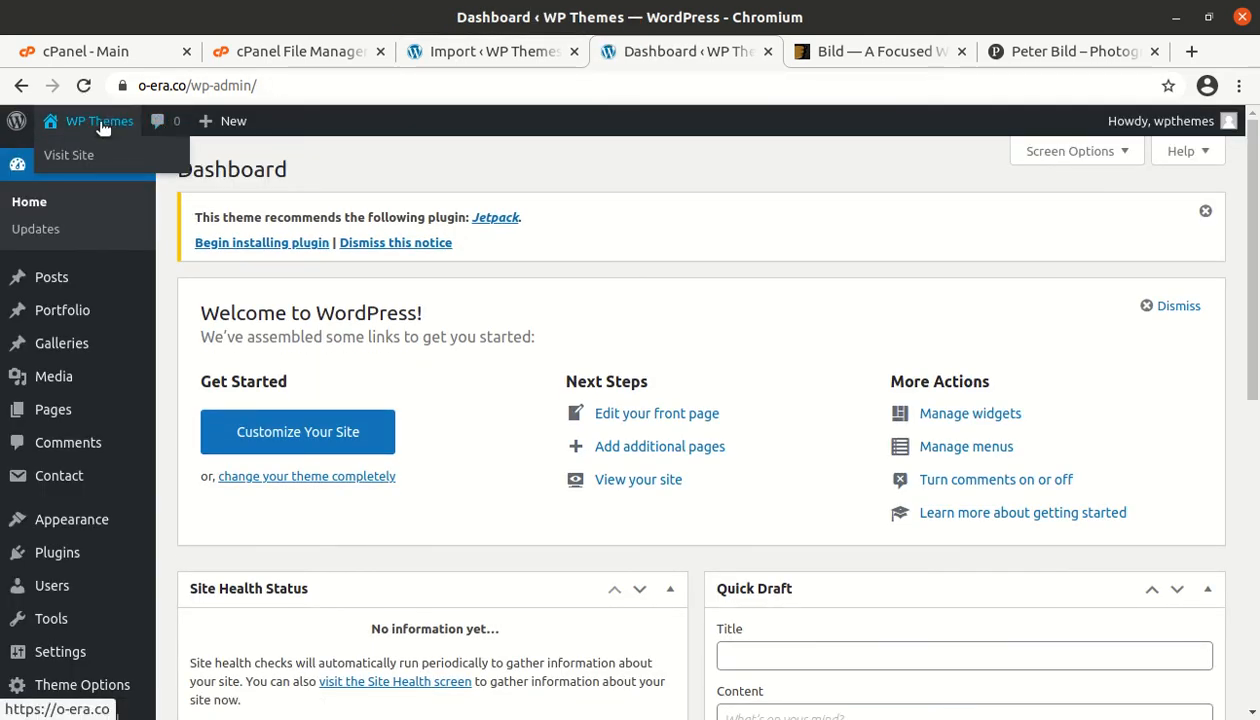
middle_click(80, 155)
click(707, 55)
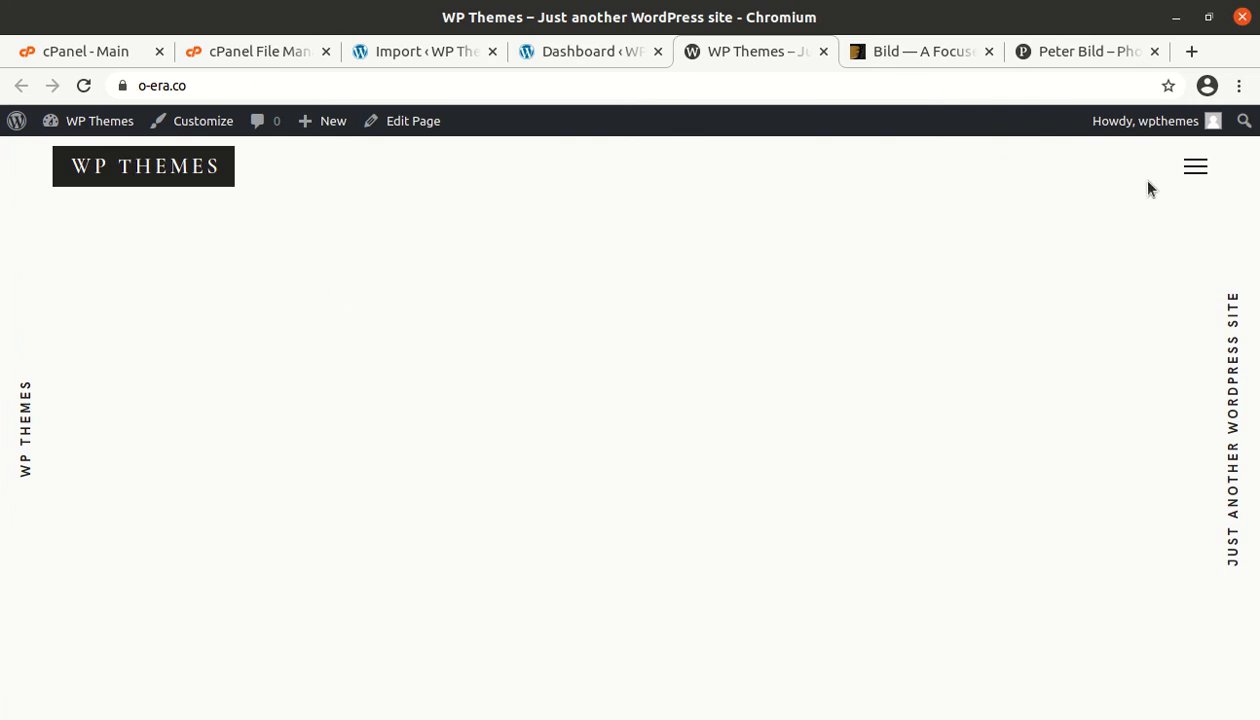
click(1192, 176)
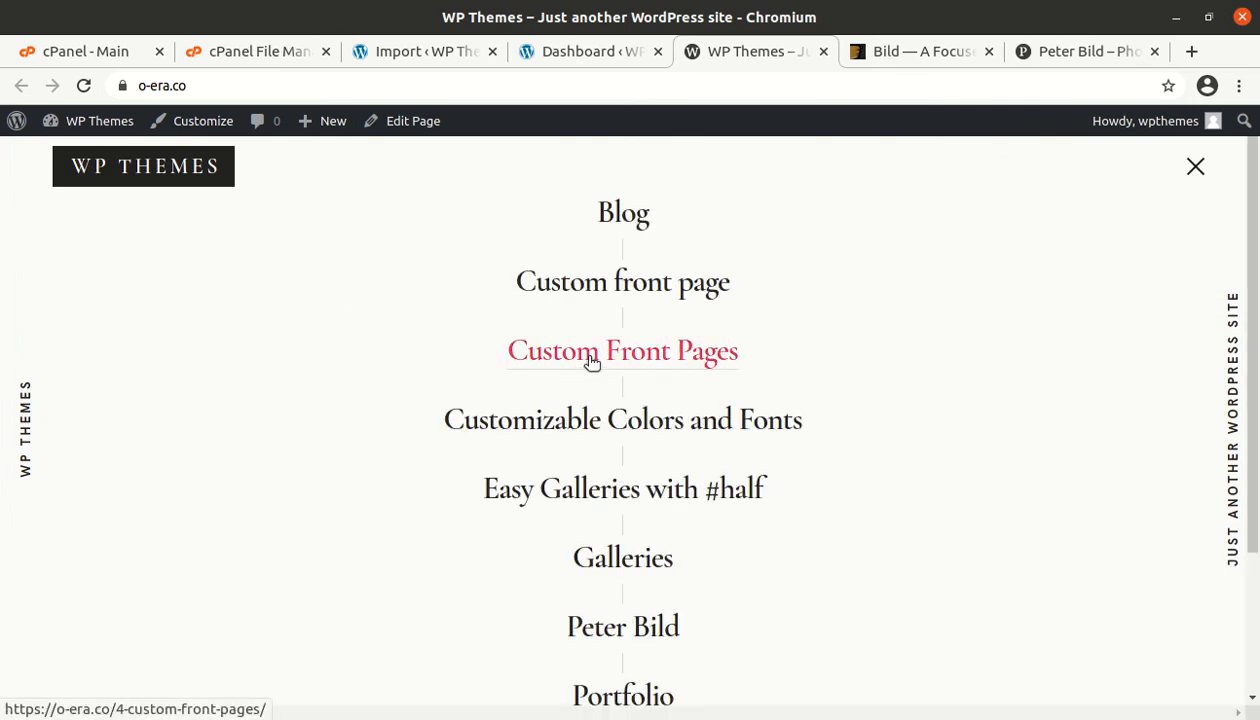
click(596, 300)
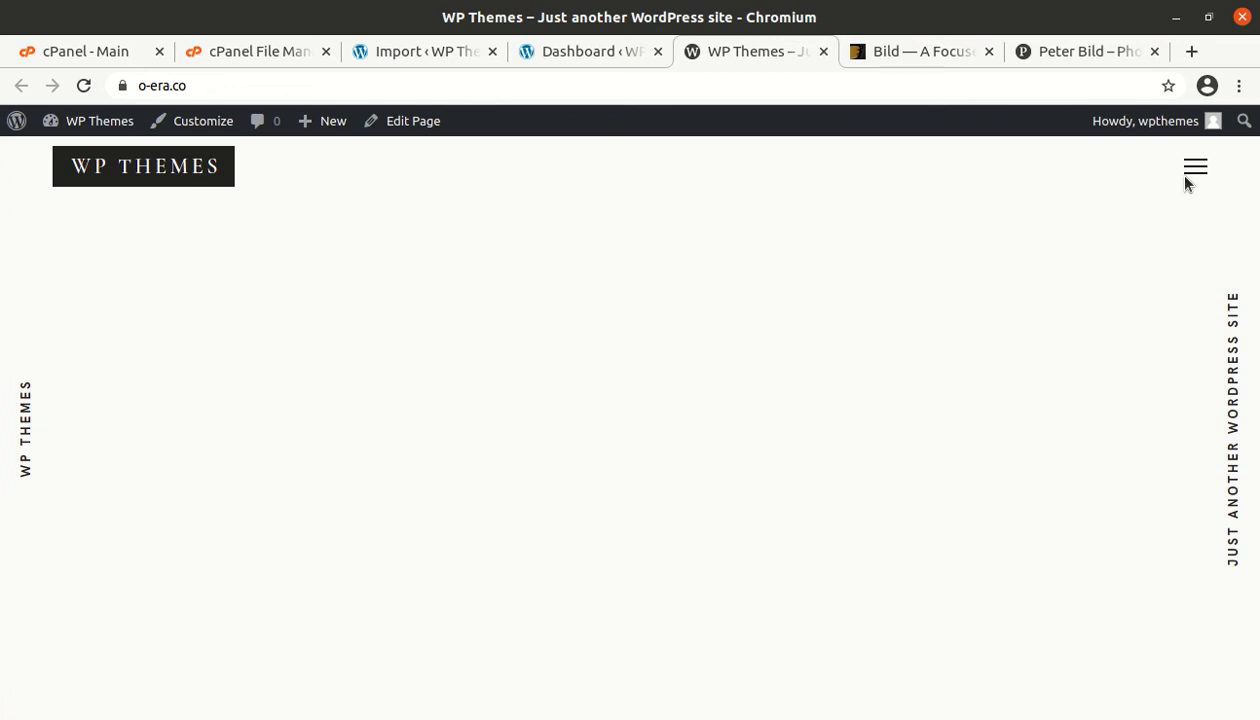
click(950, 56)
click(1057, 55)
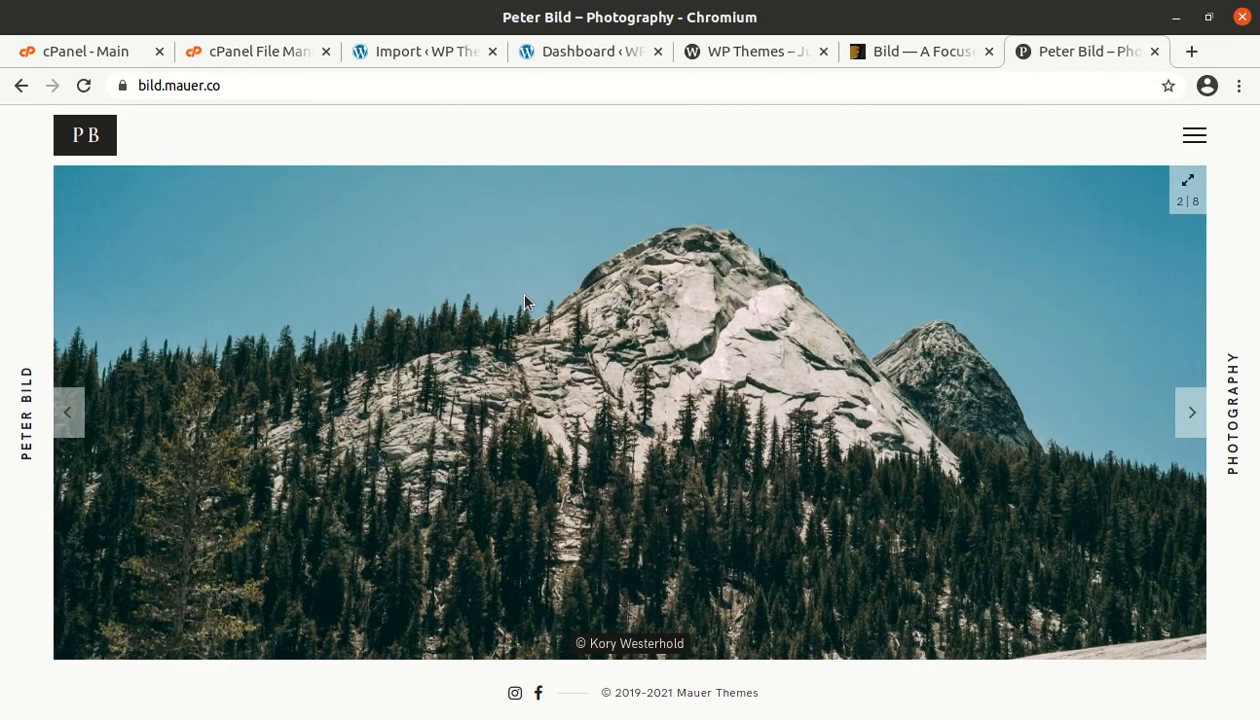
Step: Save the mountain slide image from the Bild demo's home page to Downloads as 078-2100x1413.jpg
right_click(524, 293)
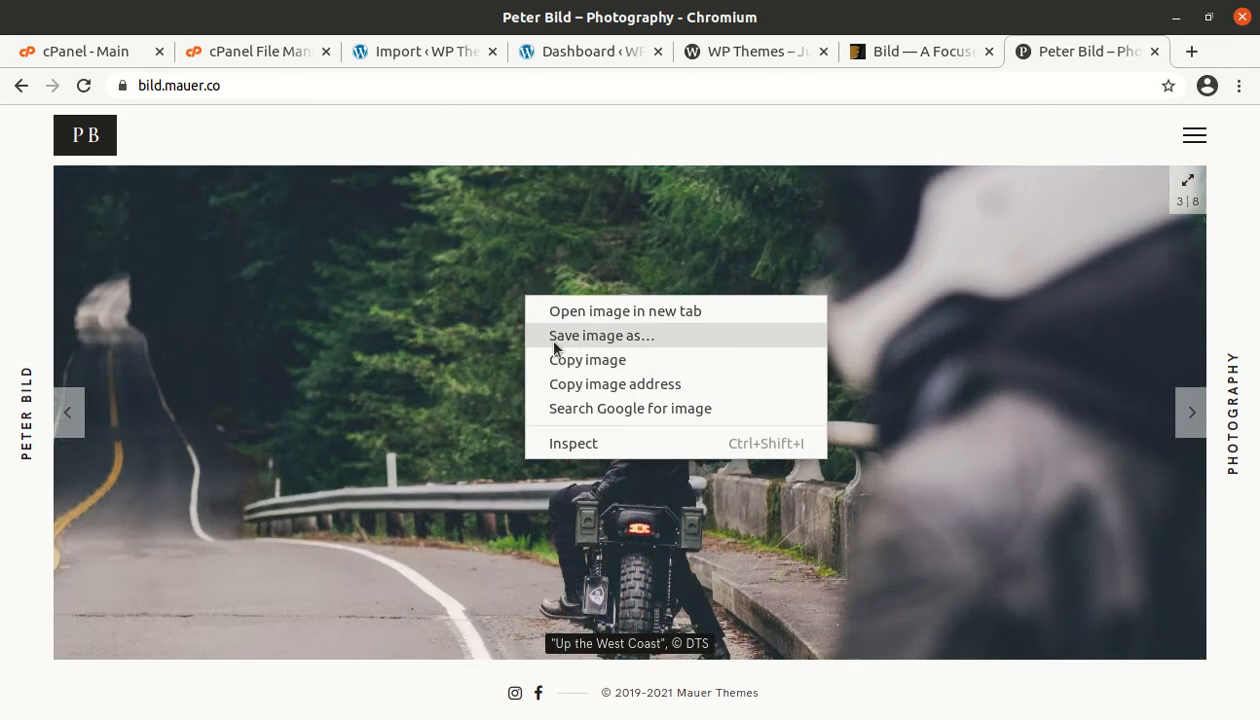
click(558, 340)
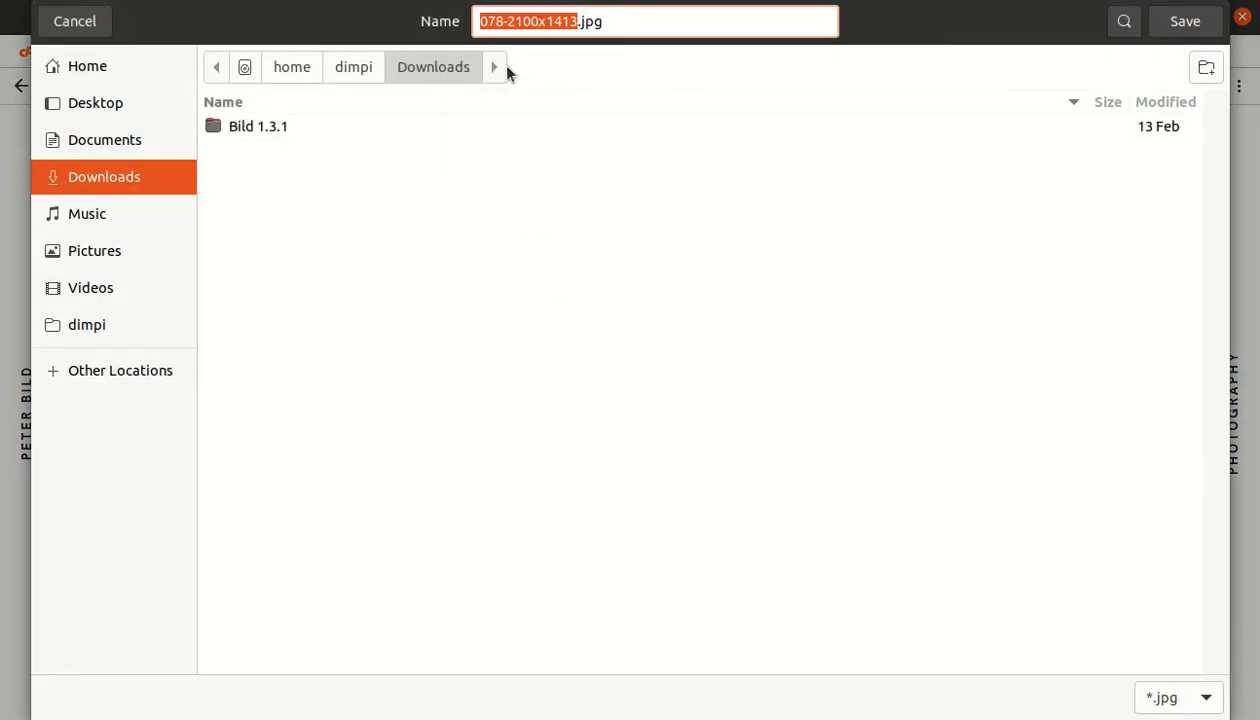
click(1205, 25)
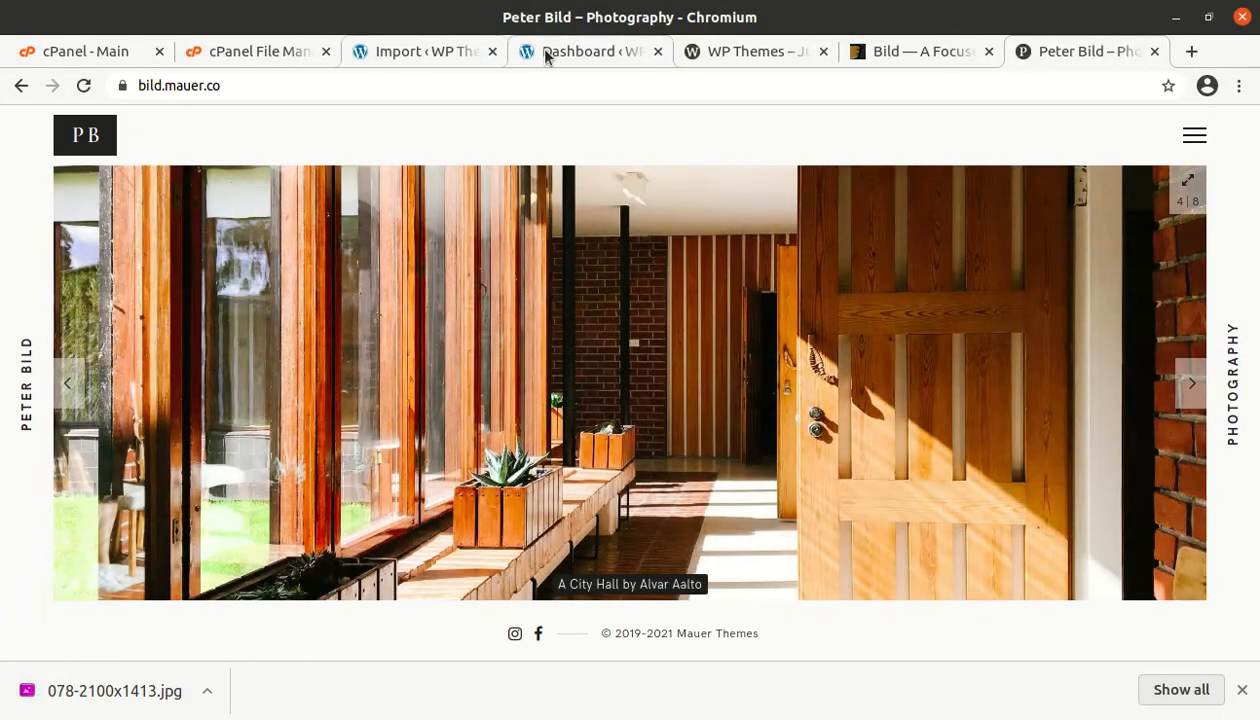
Step: In the WordPress dashboard, open the post "How to Choose a Second Hand Film Camera" for editing and dismiss the downloads bar
click(568, 55)
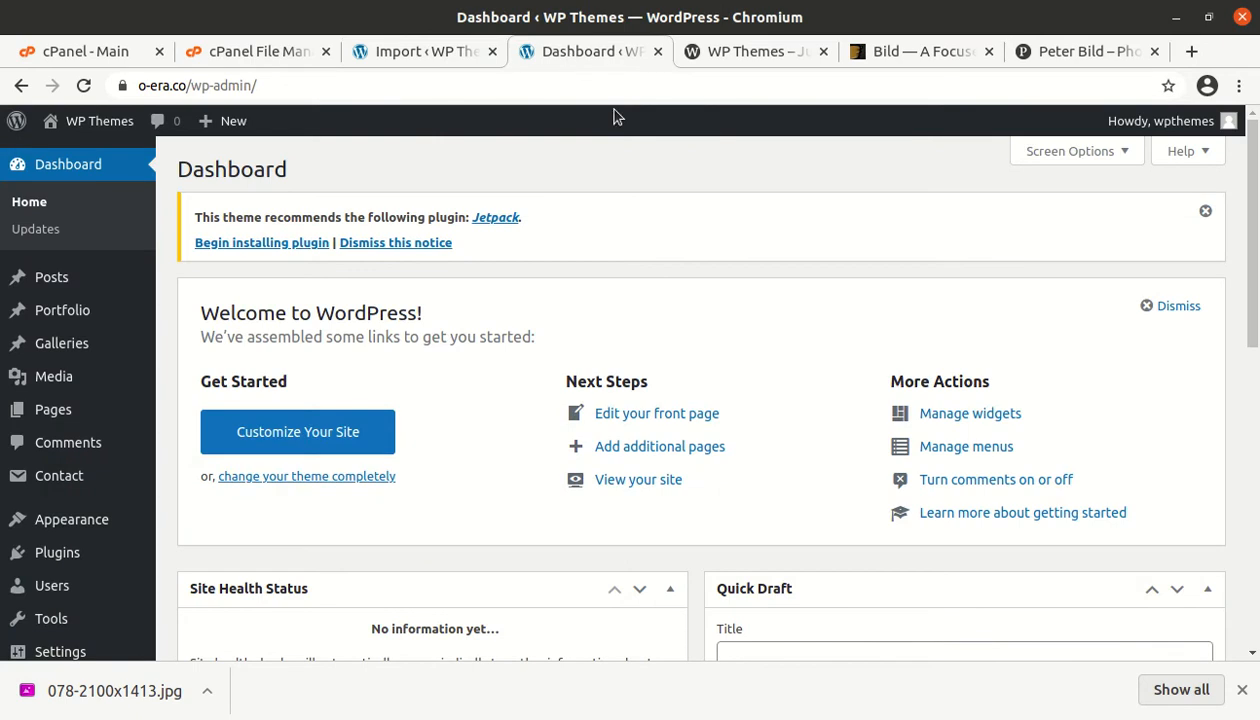
mouse_move(45, 276)
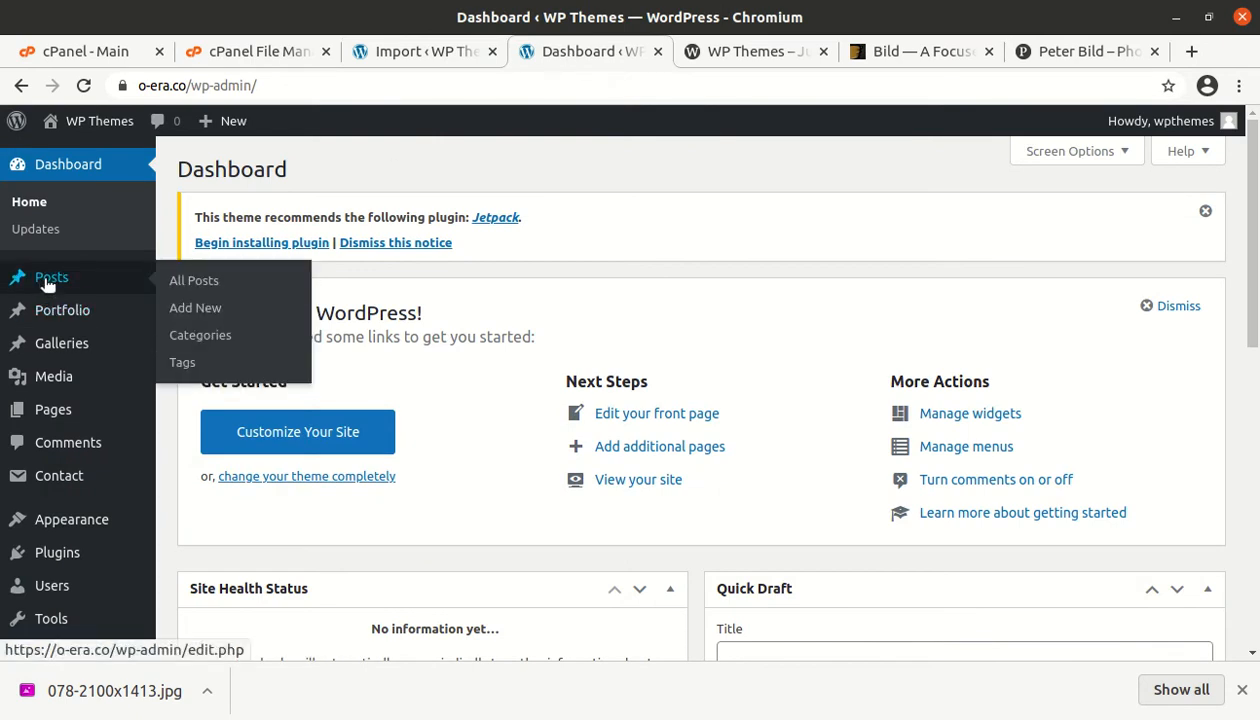
click(175, 284)
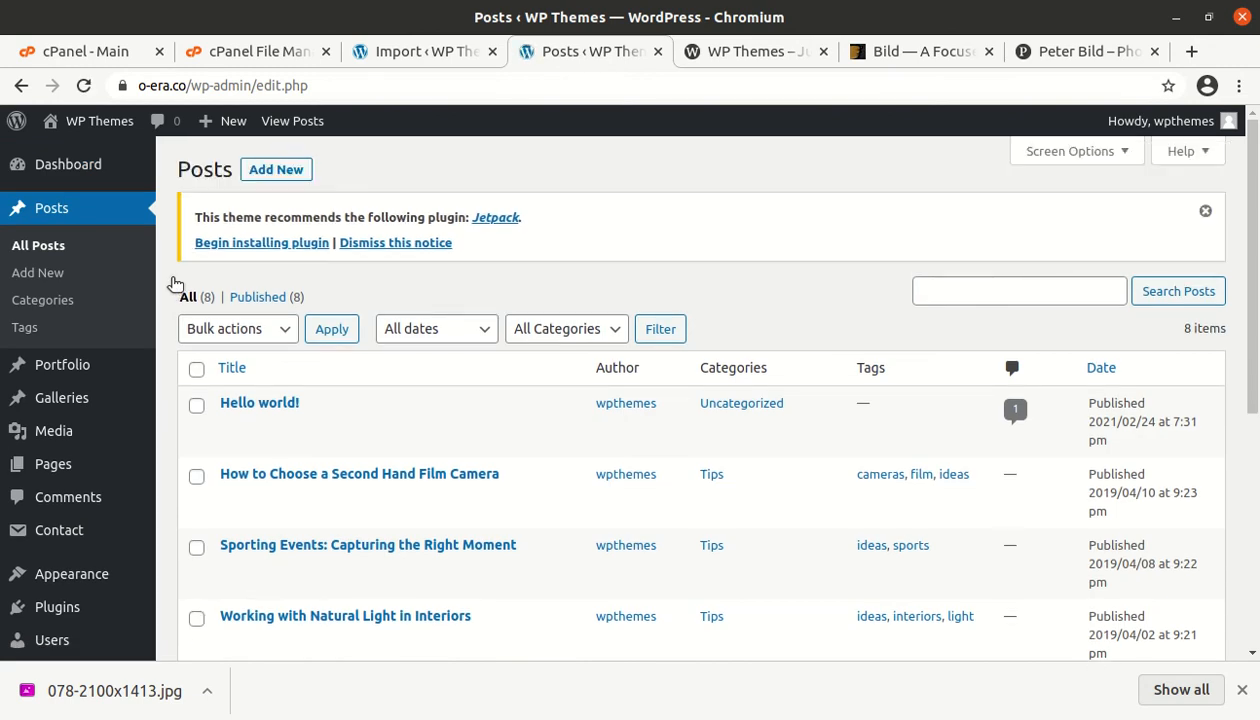
mouse_move(267, 498)
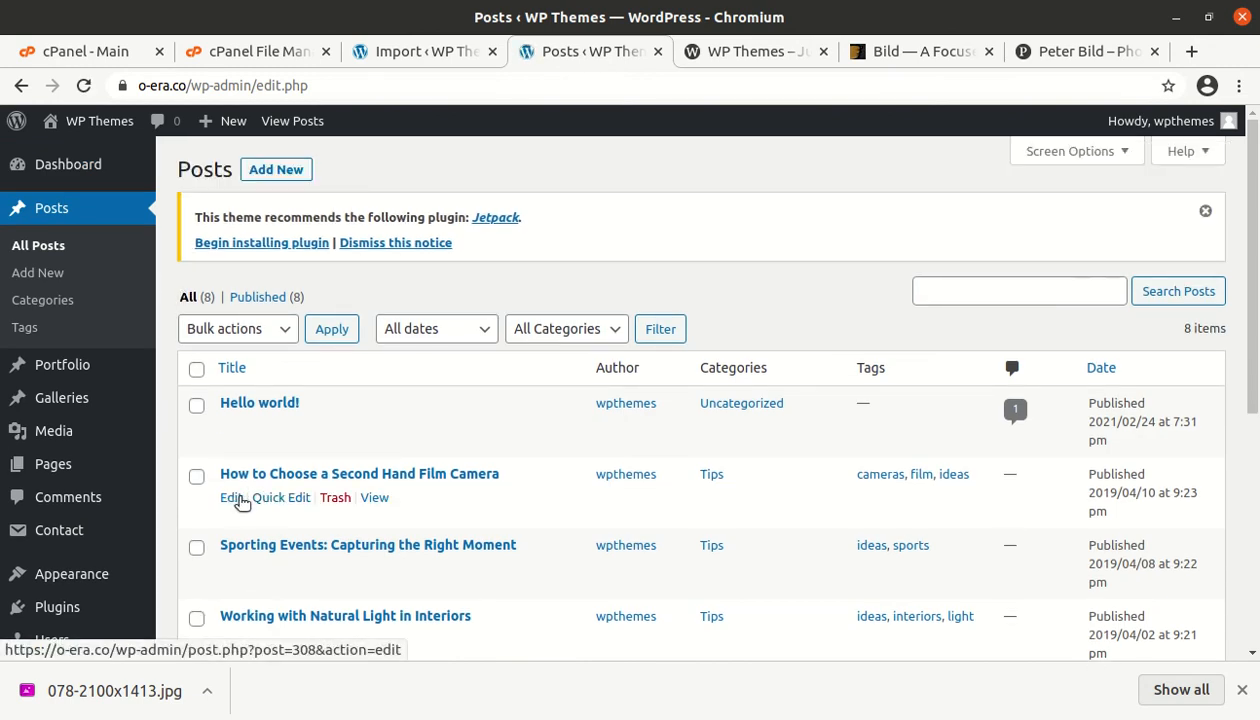
click(240, 503)
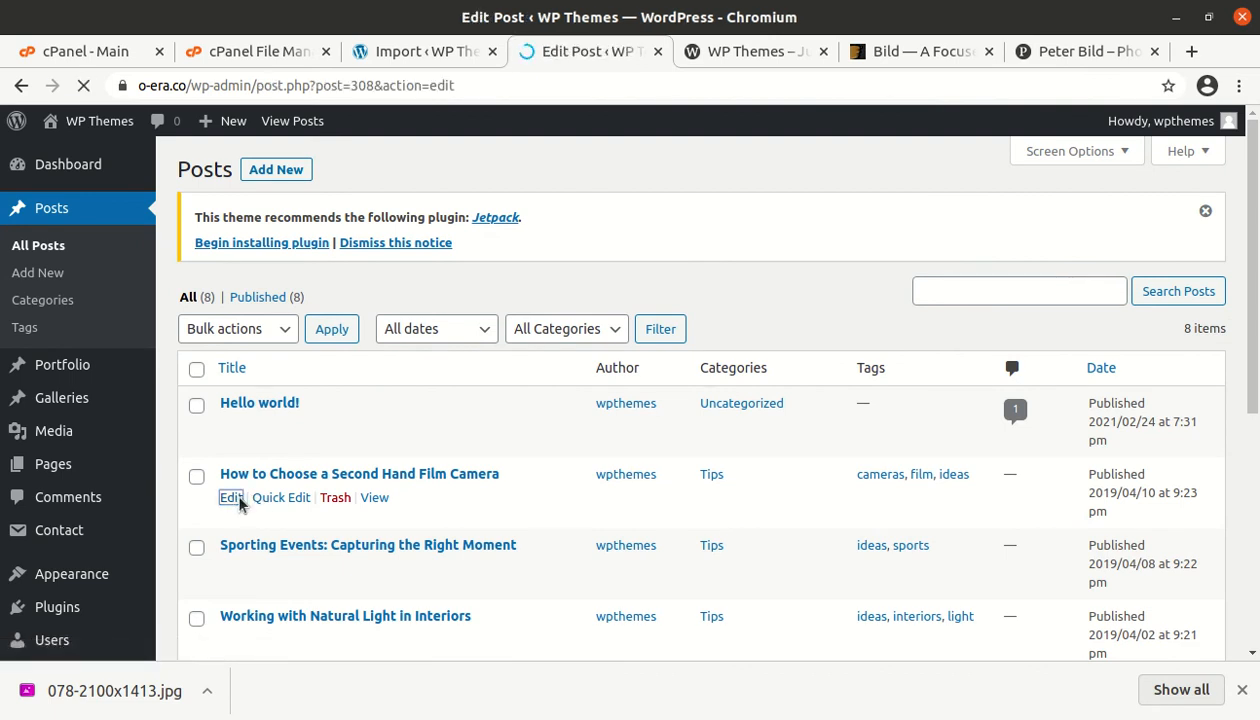
scroll(374, 534, down, 2)
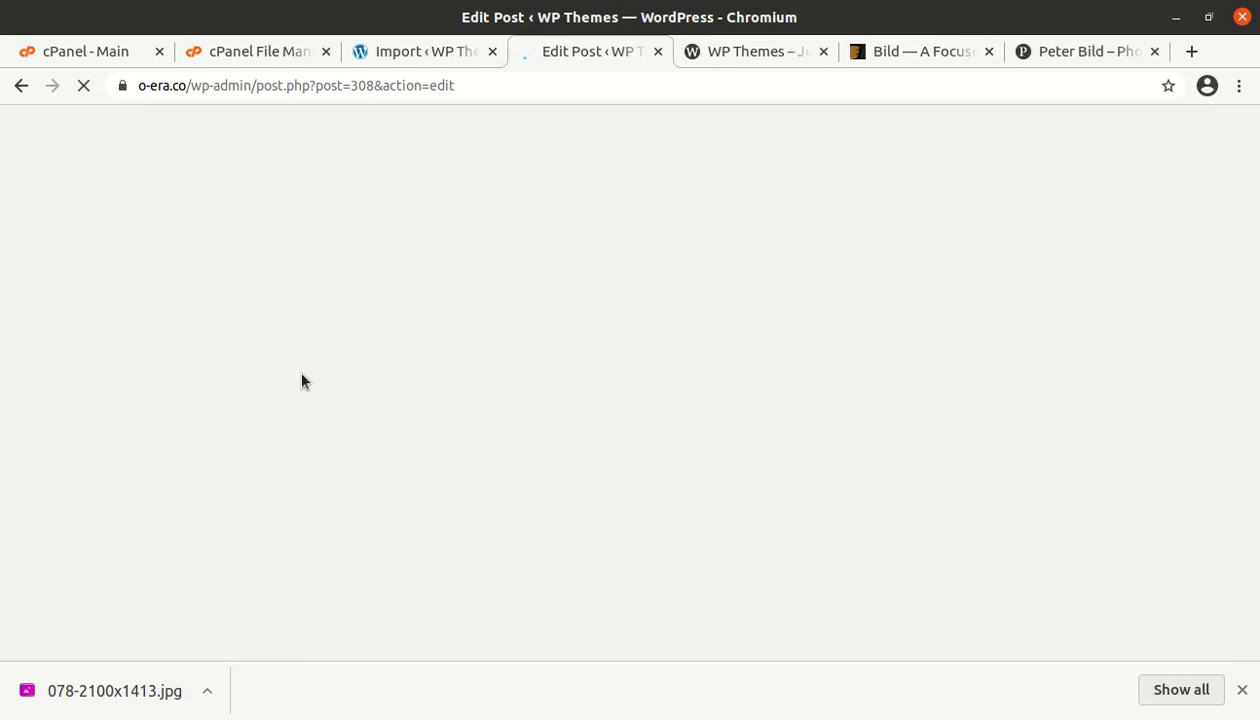
click(1236, 695)
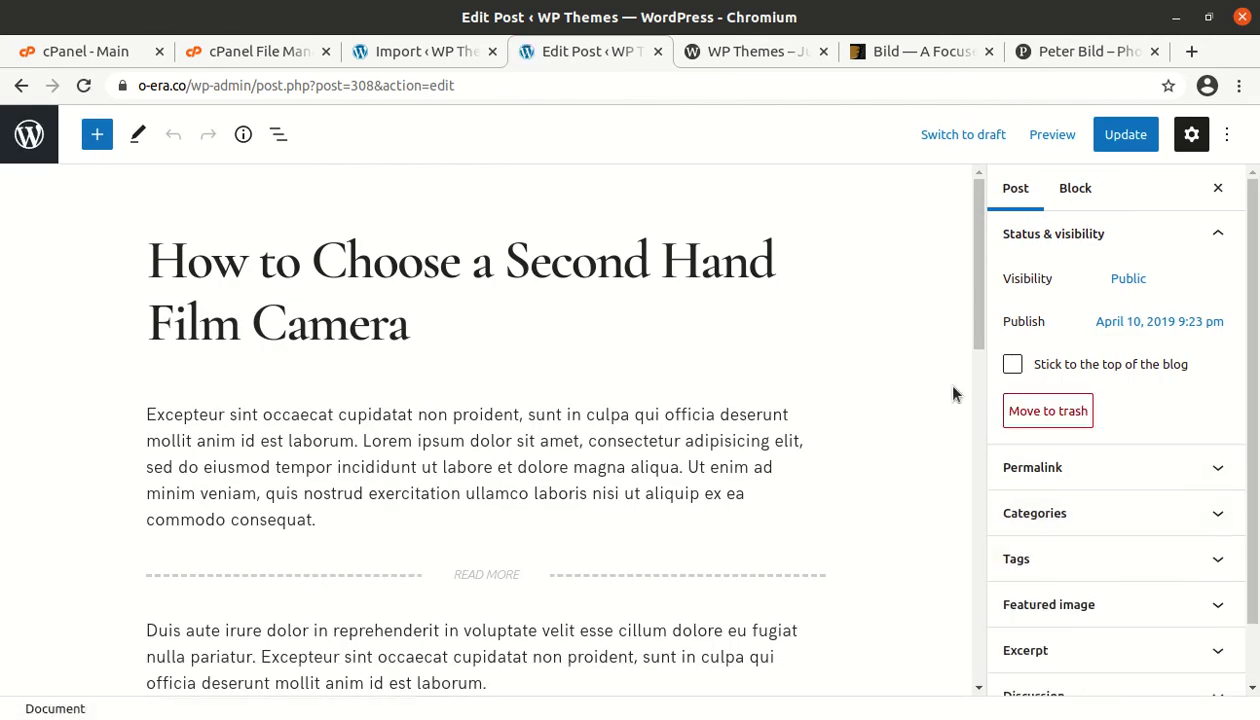
Step: Expand the post's featured image settings and open the chooser to replace the current image
scroll(941, 387, down, 2)
scroll(941, 387, down, 8)
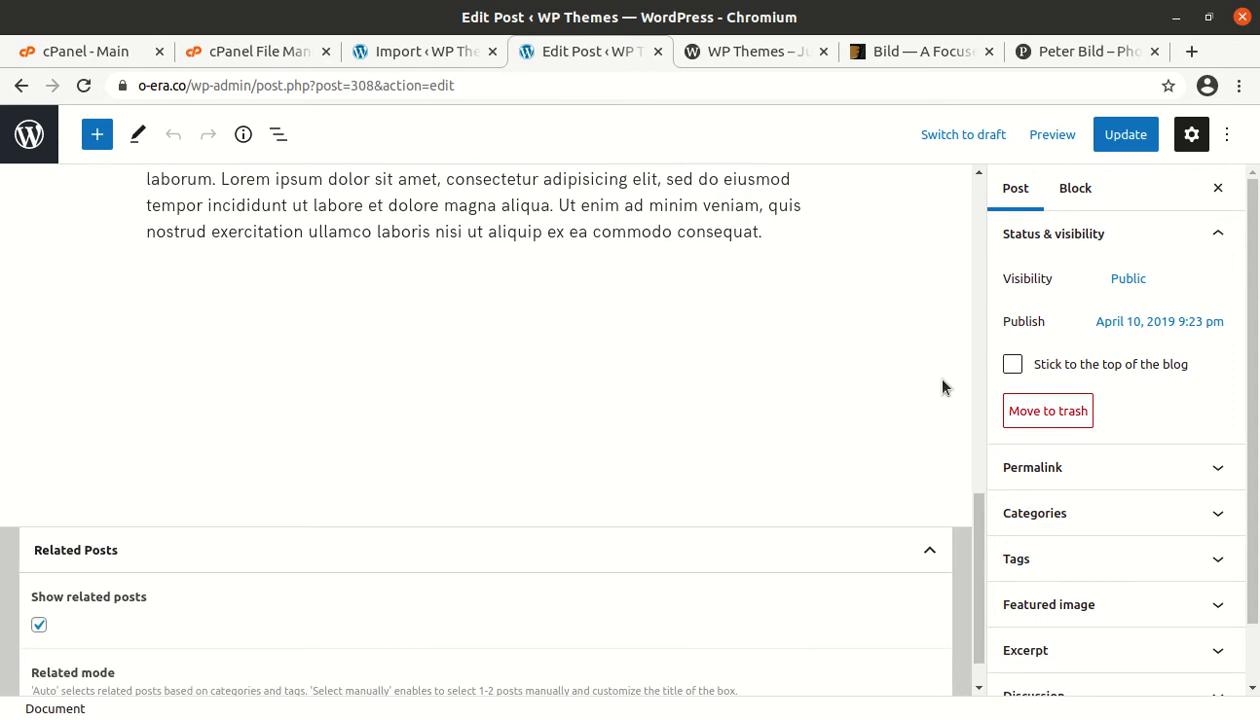
scroll(956, 416, down, 1)
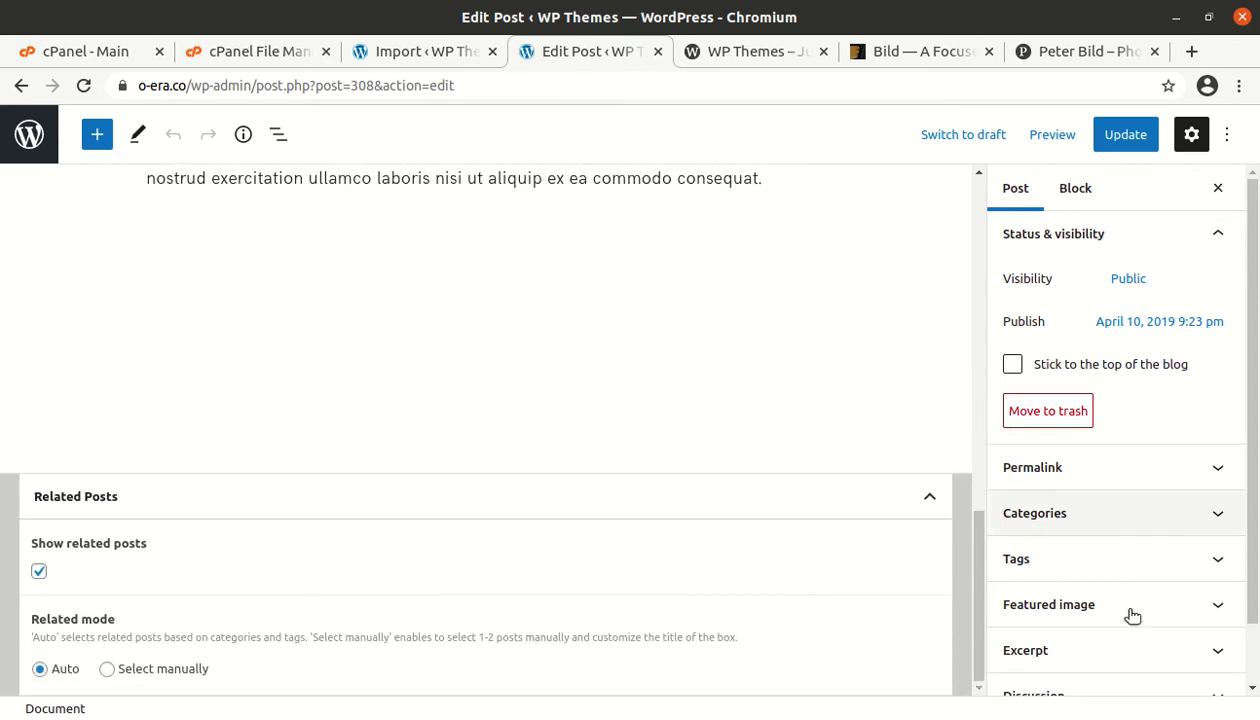
scroll(1184, 577, down, 1)
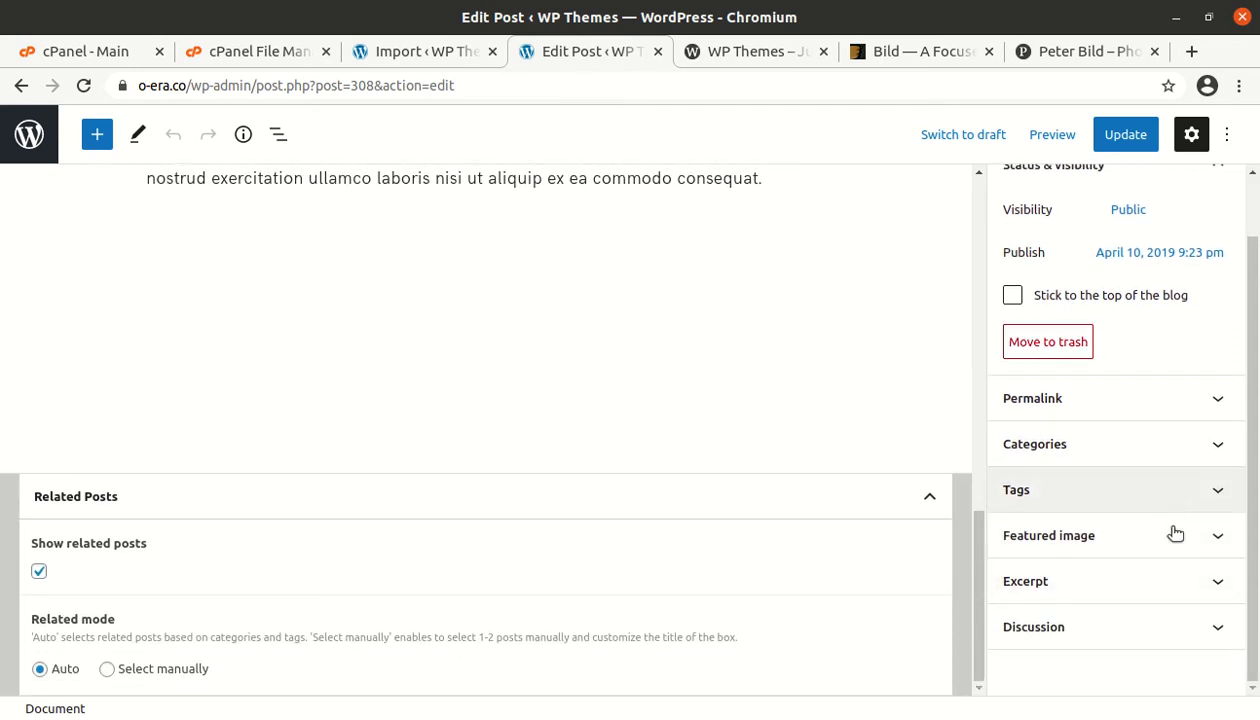
click(1176, 538)
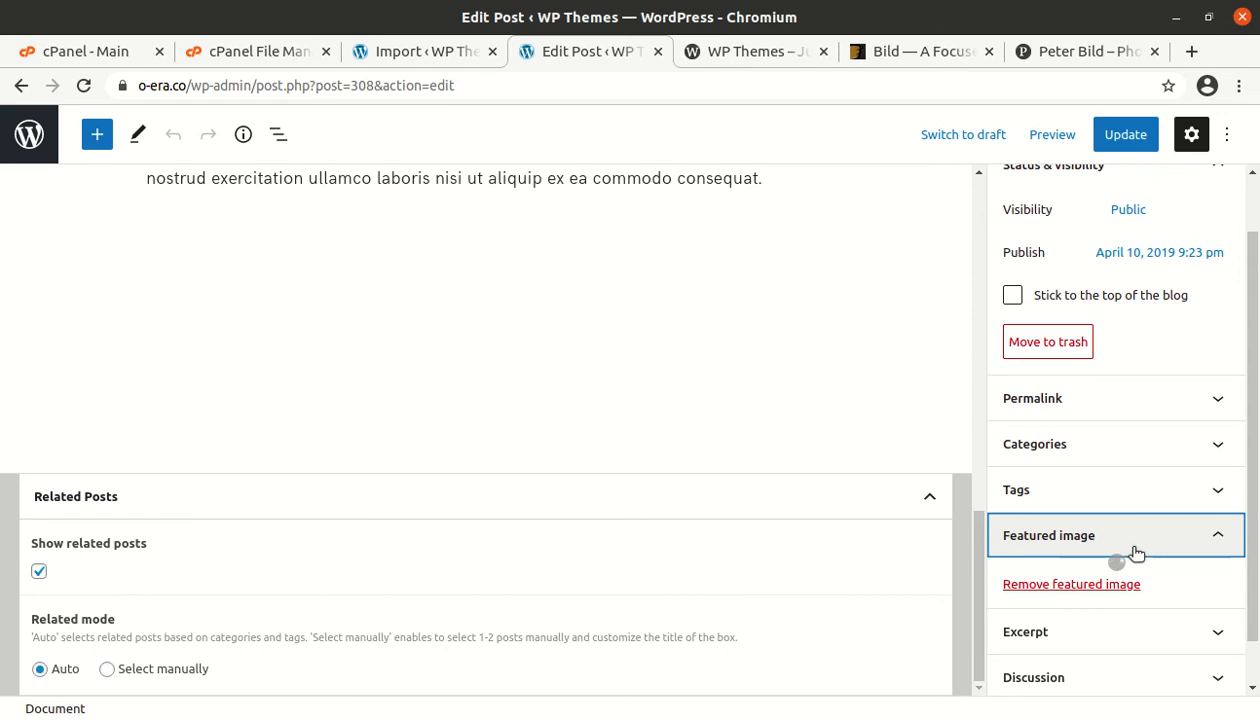
click(1134, 556)
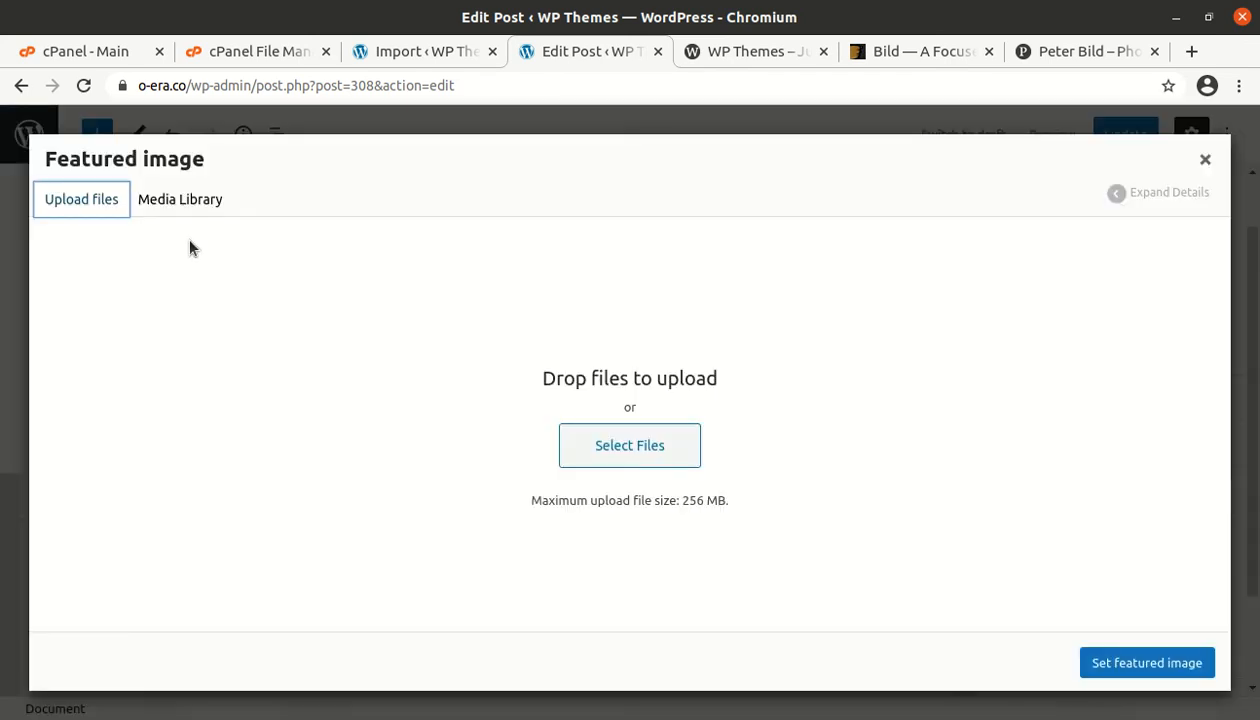
Step: Upload 078-2100x1413.jpg from Downloads, set it as the post's featured image, and update the post
click(650, 455)
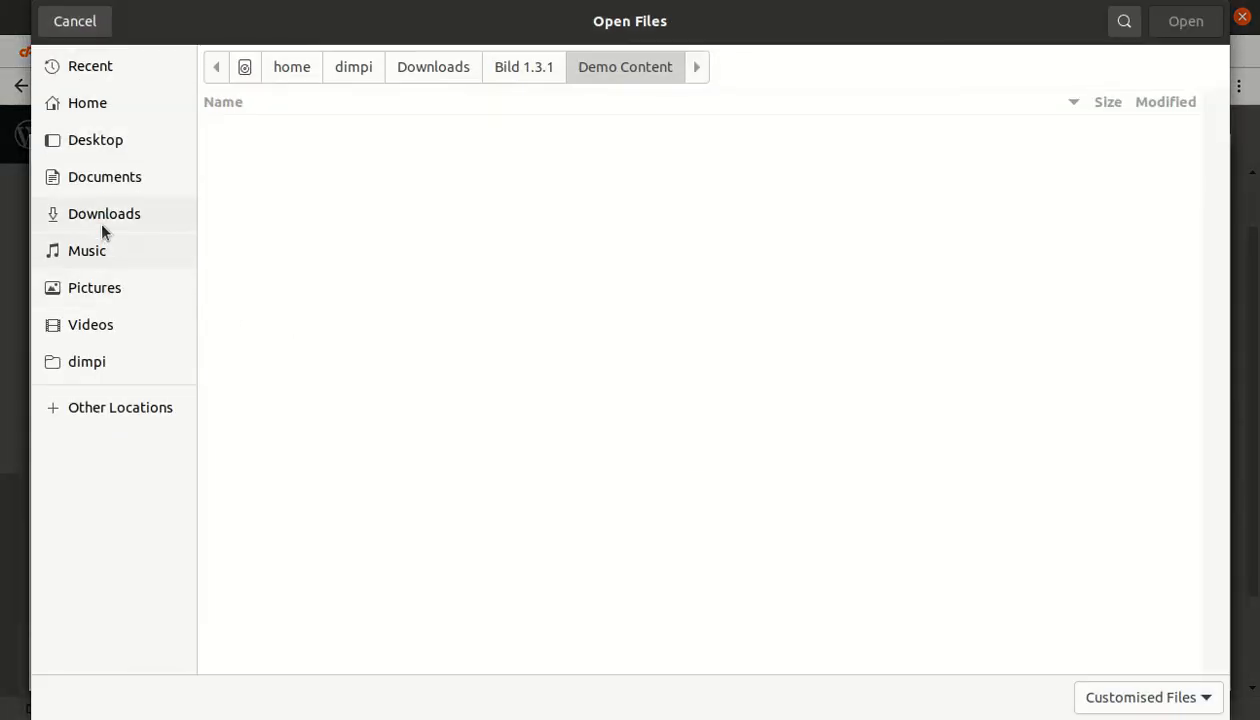
click(103, 216)
click(376, 148)
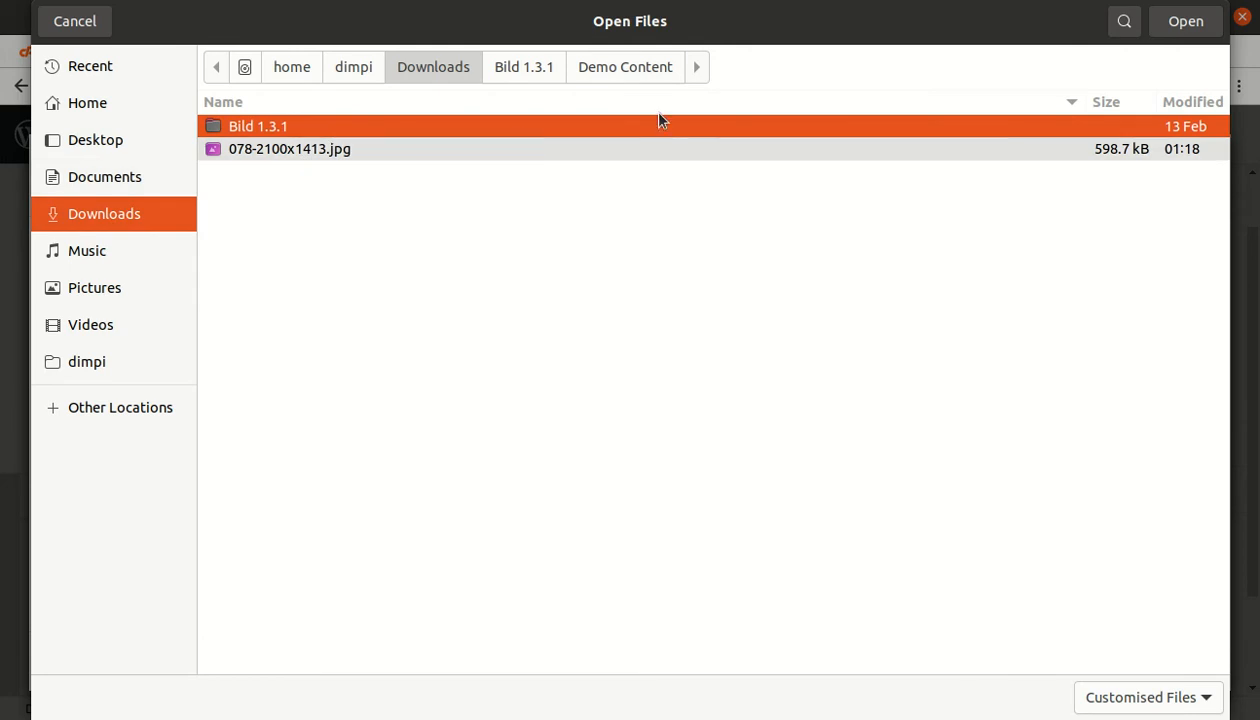
click(1181, 24)
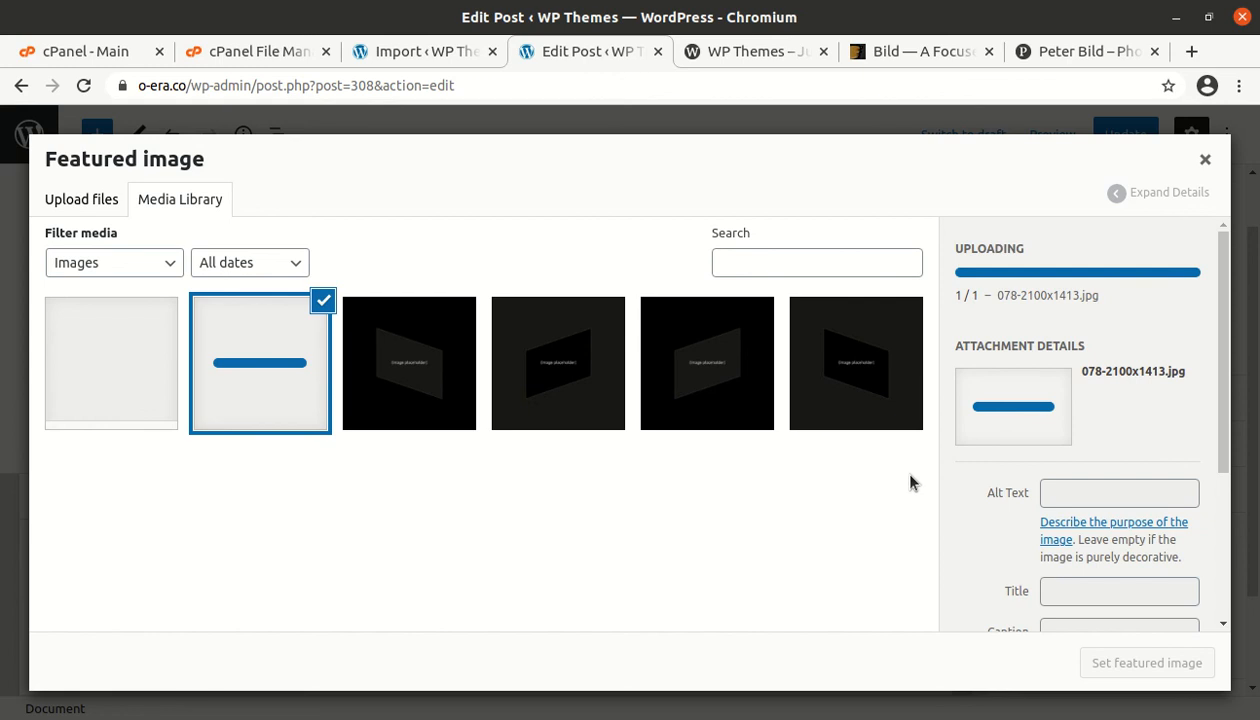
click(1148, 665)
click(1123, 142)
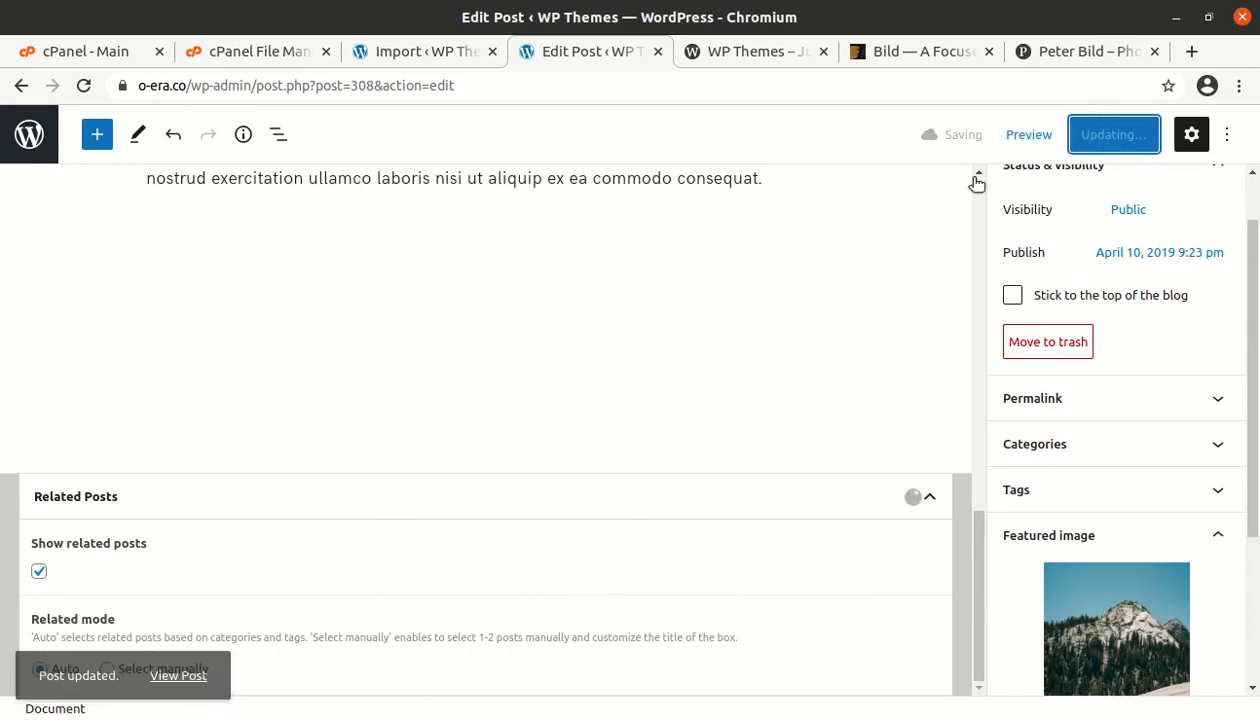
Step: View the updated post, go to the site's home page, and open that page for editing to check its custom front page fields
click(184, 658)
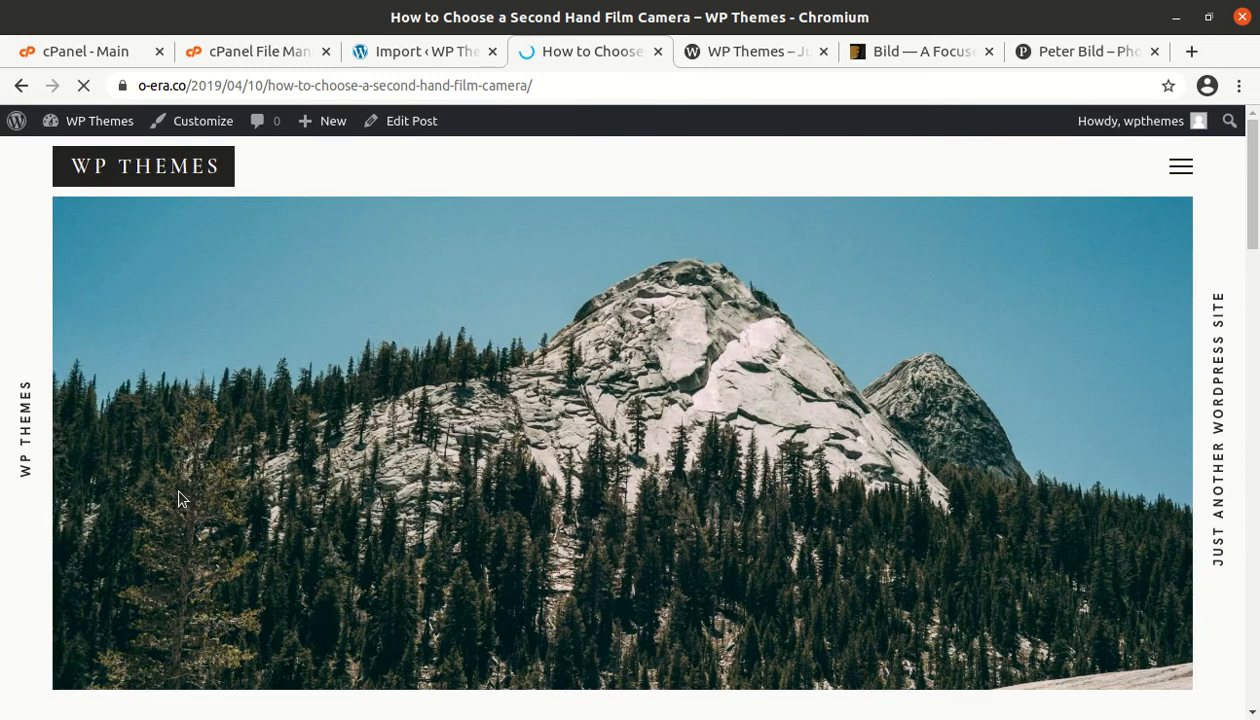
click(157, 172)
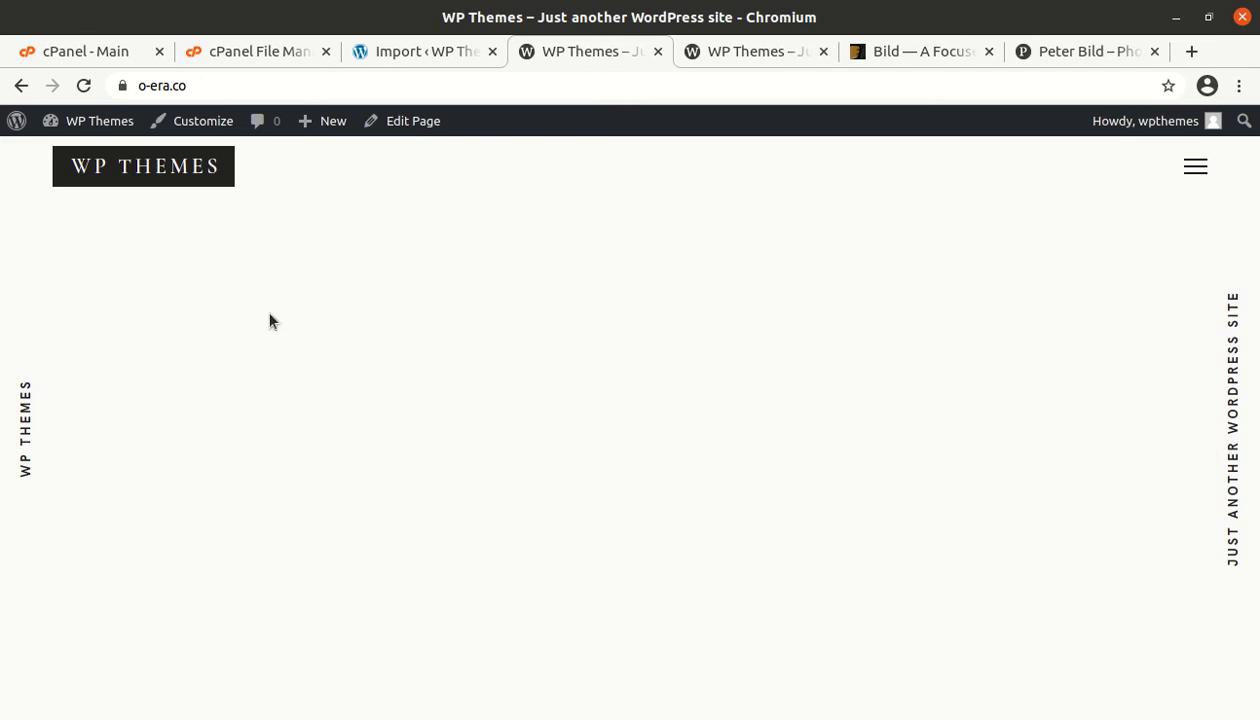
click(413, 128)
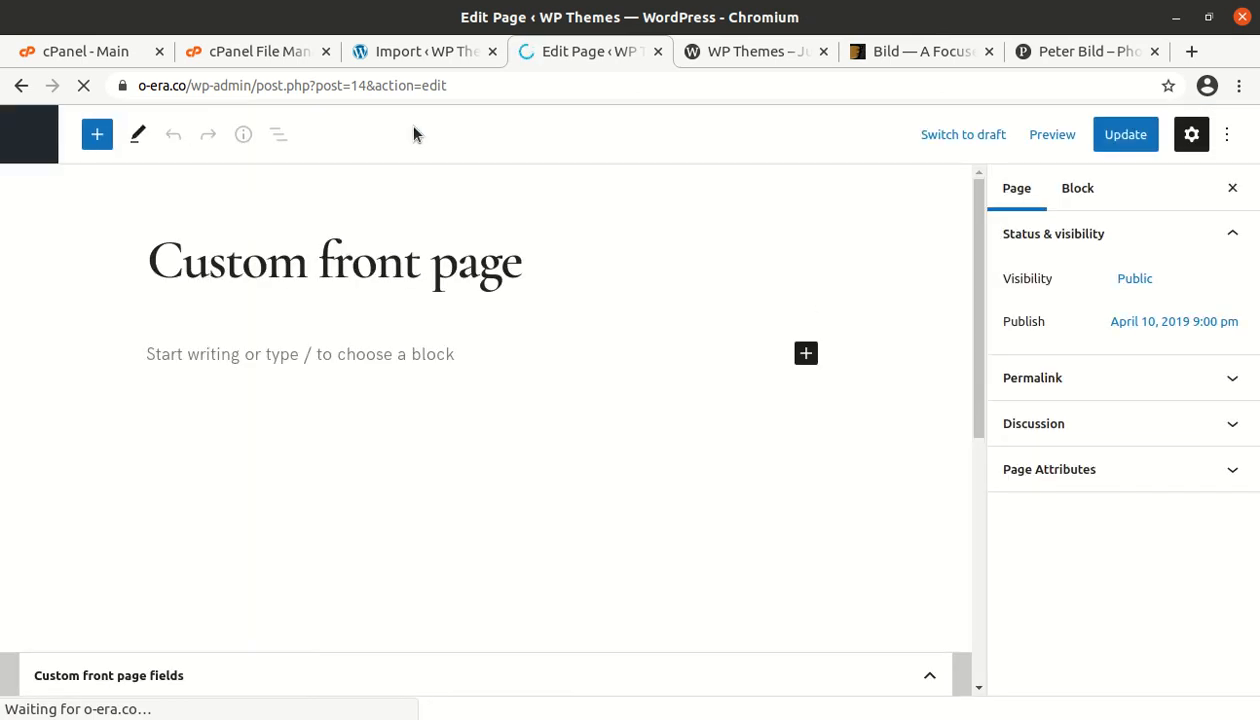
scroll(484, 332, down, 5)
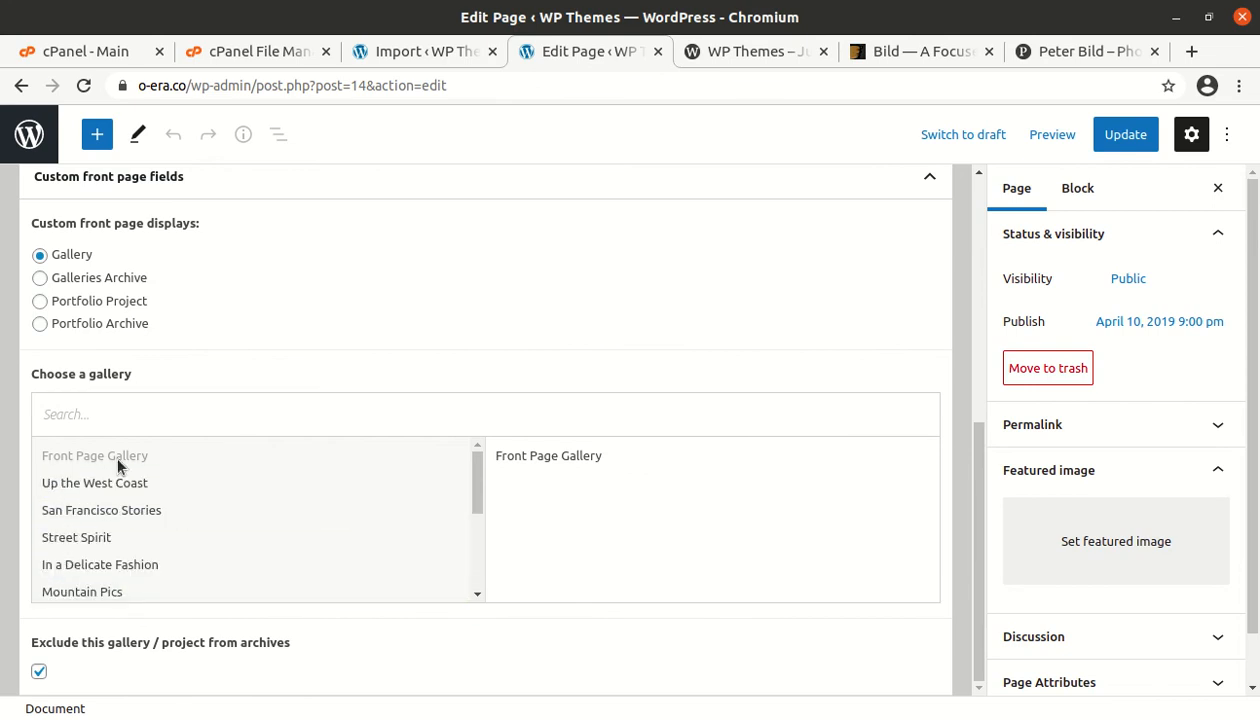
Step: Switch to the other WordPress admin tab and open Front Page Gallery for editing from the list of all galleries
click(441, 56)
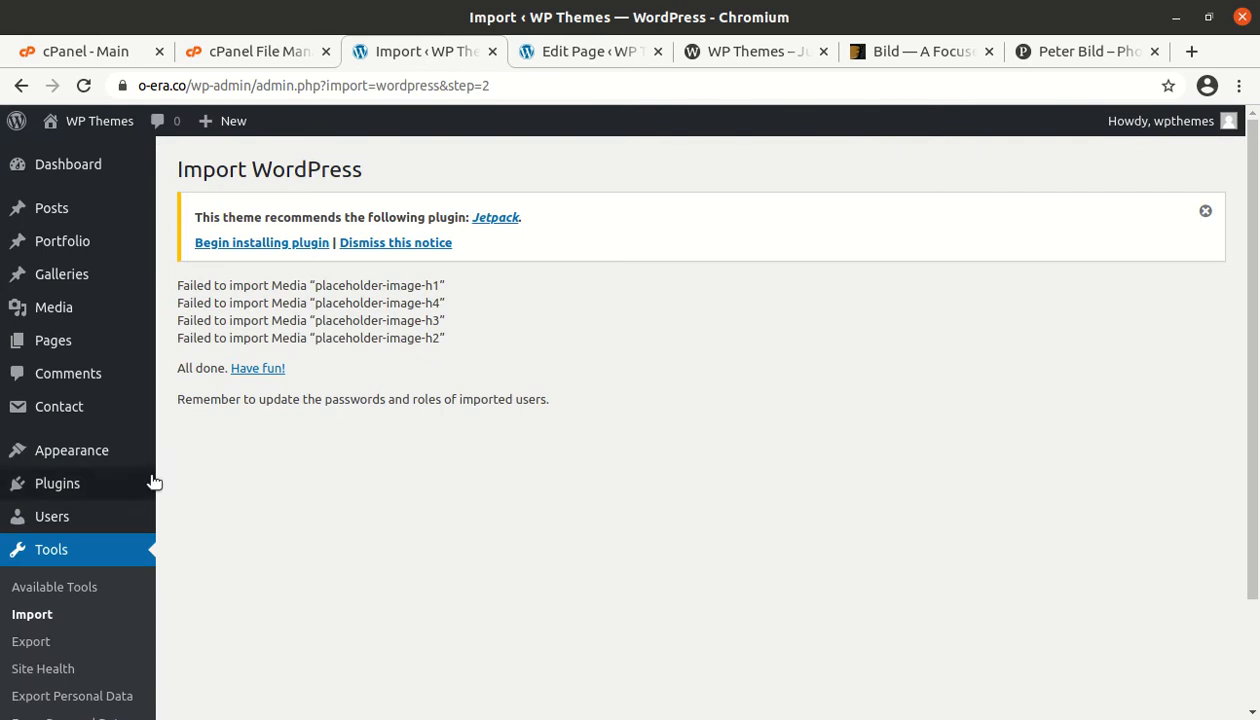
mouse_move(82, 281)
click(195, 280)
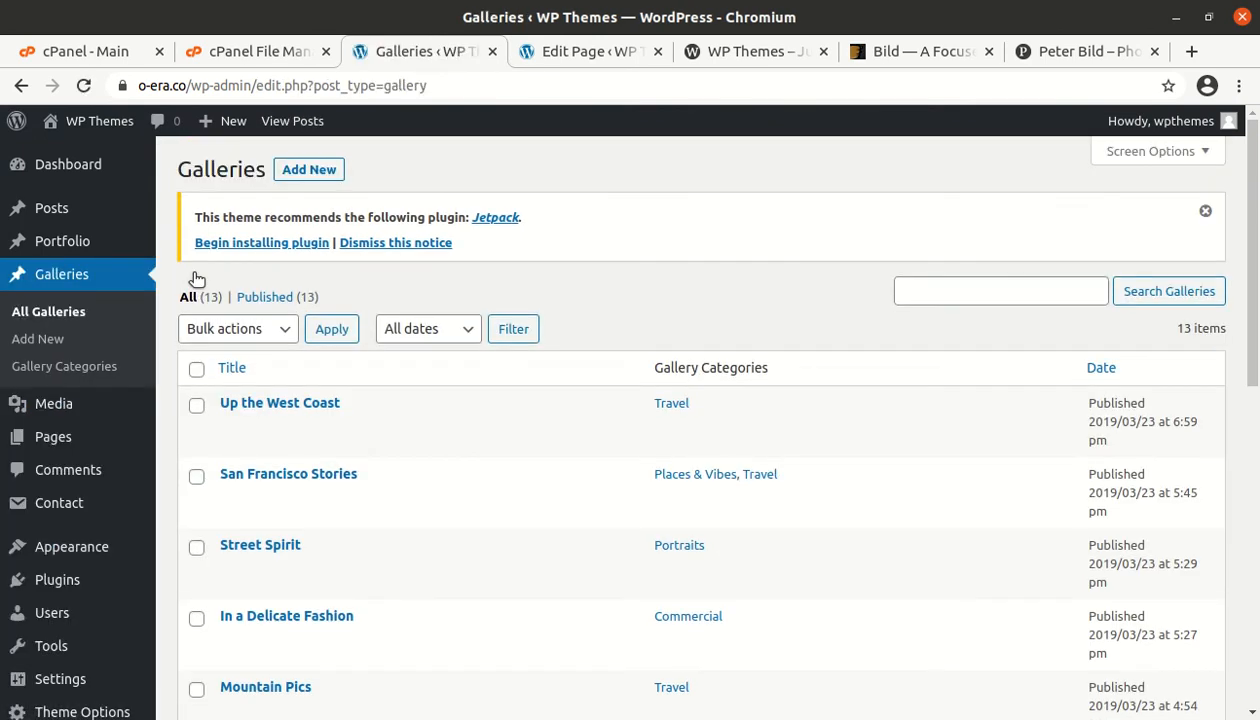
scroll(385, 506, down, 5)
scroll(368, 512, down, 3)
scroll(381, 575, down, 4)
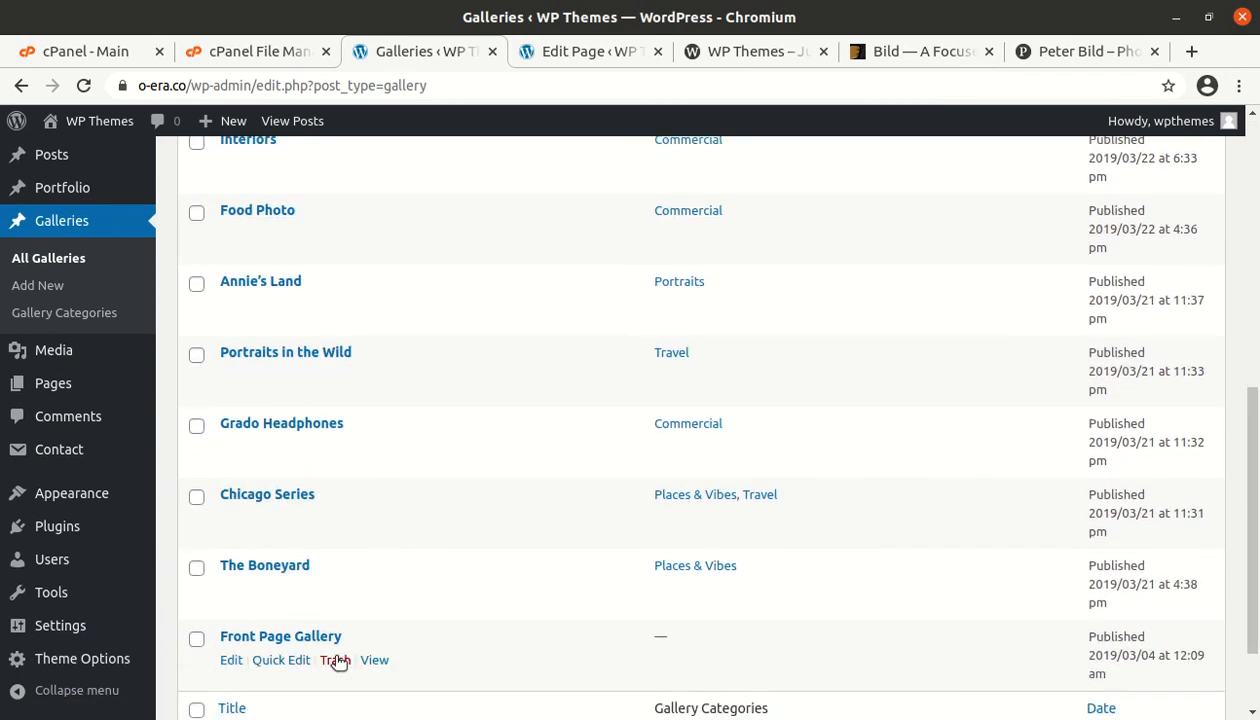
click(232, 661)
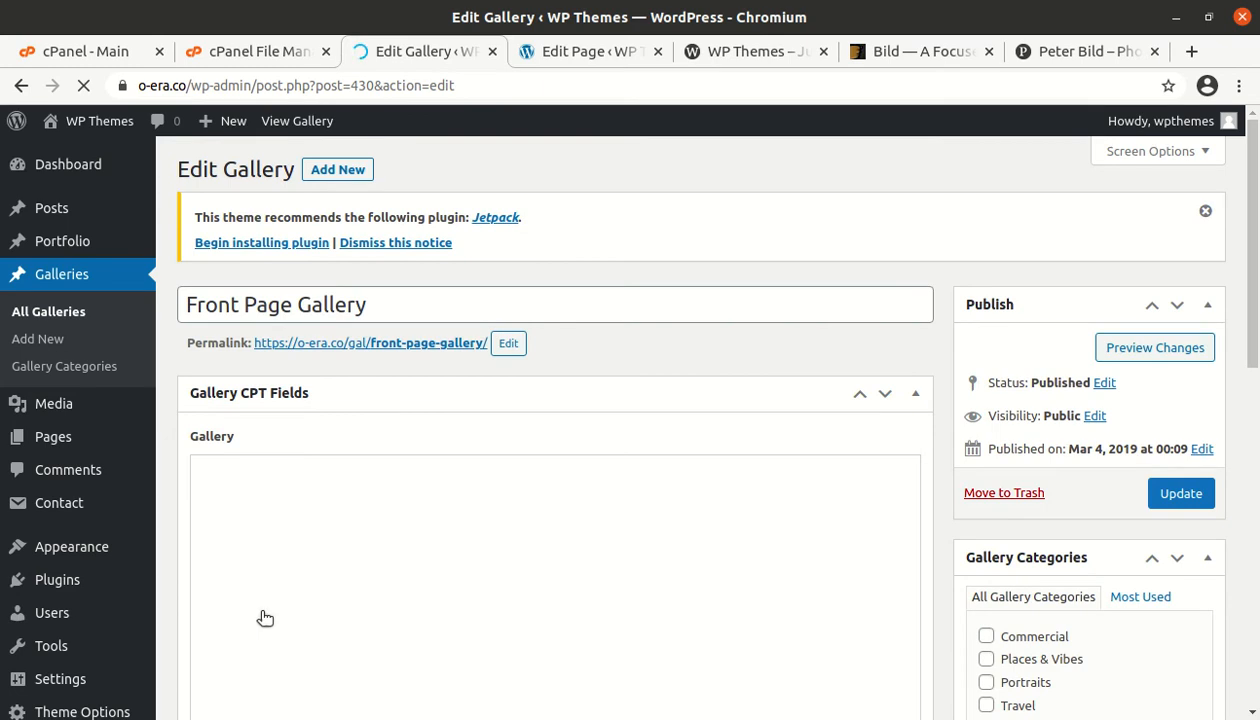
Step: Add the mountain image 078-2100x1413 from the media library to Front Page Gallery
scroll(456, 508, down, 3)
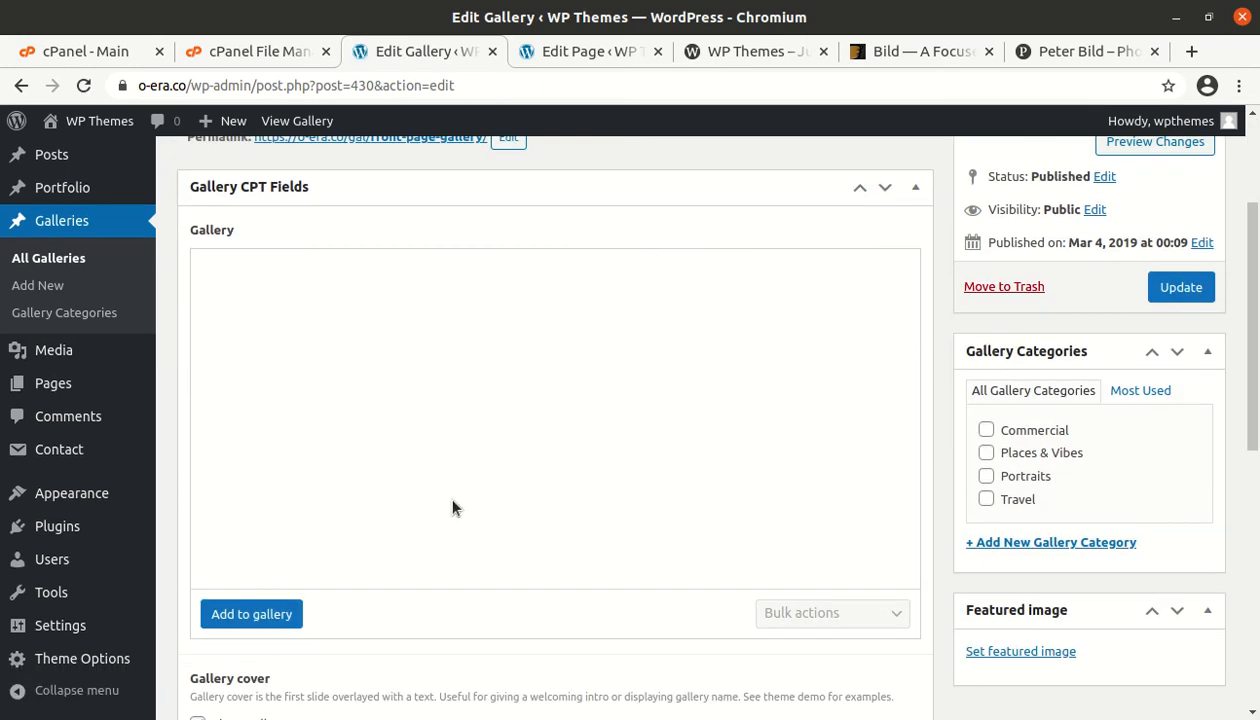
click(263, 614)
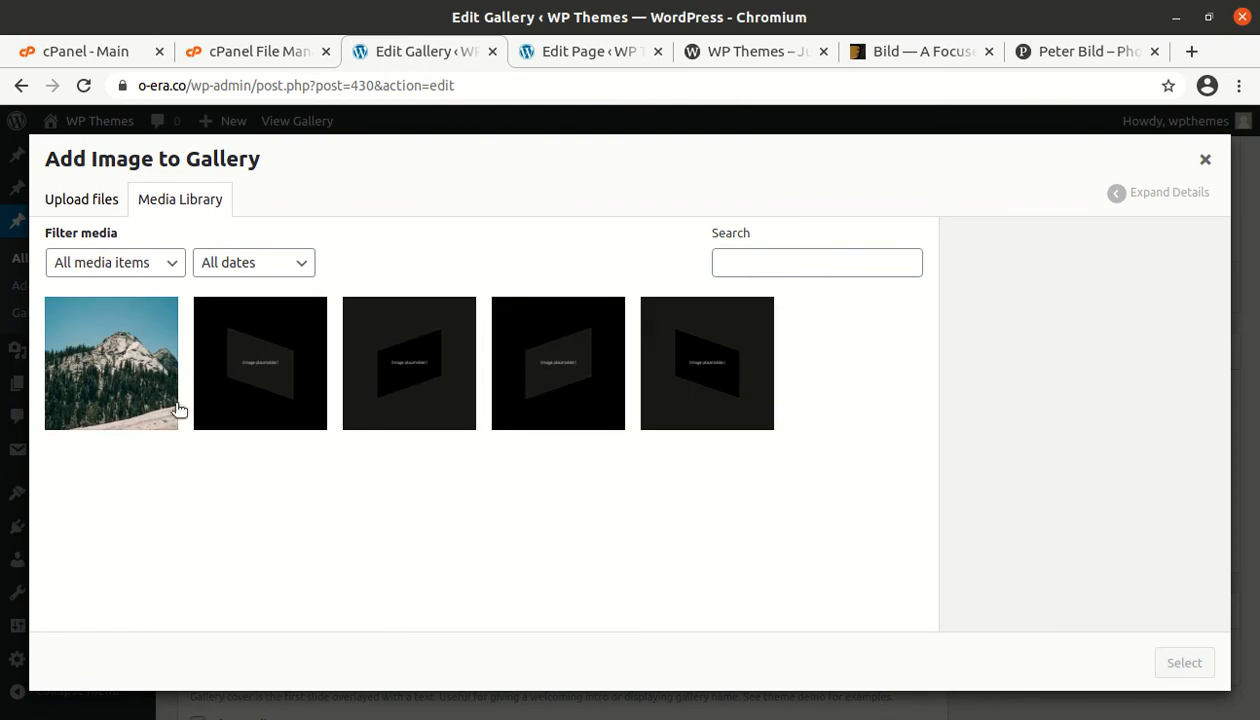
click(160, 389)
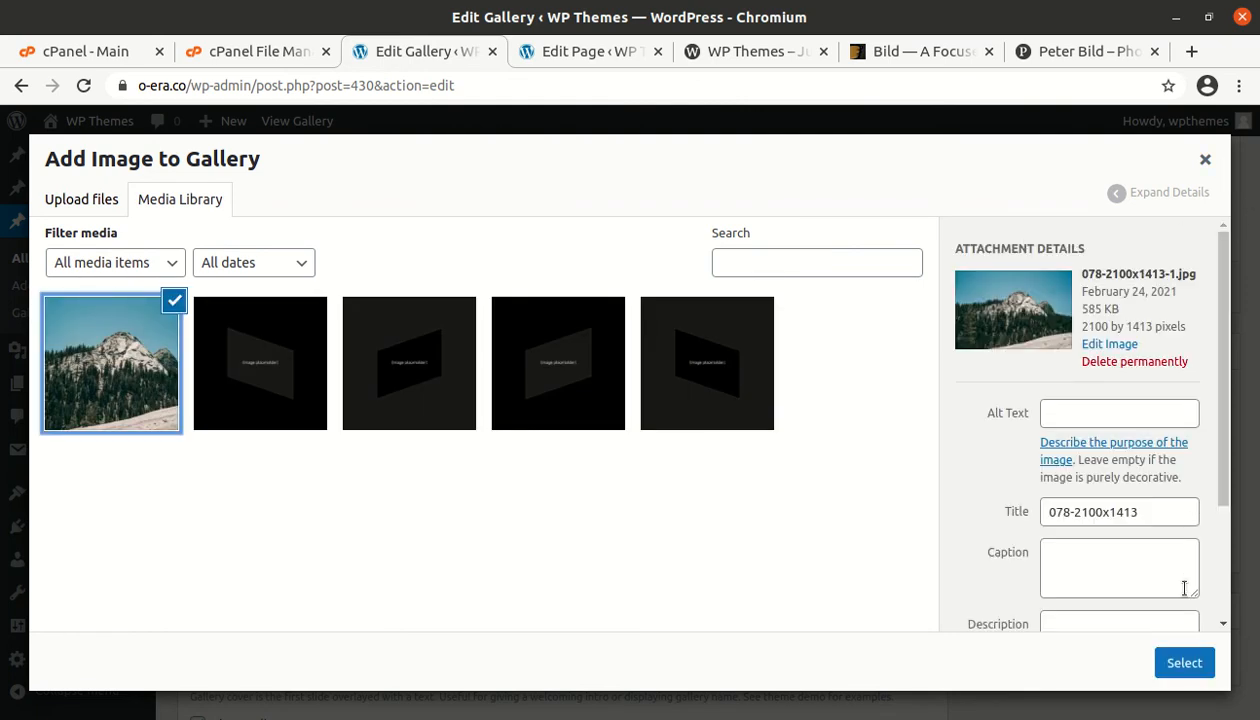
click(1184, 663)
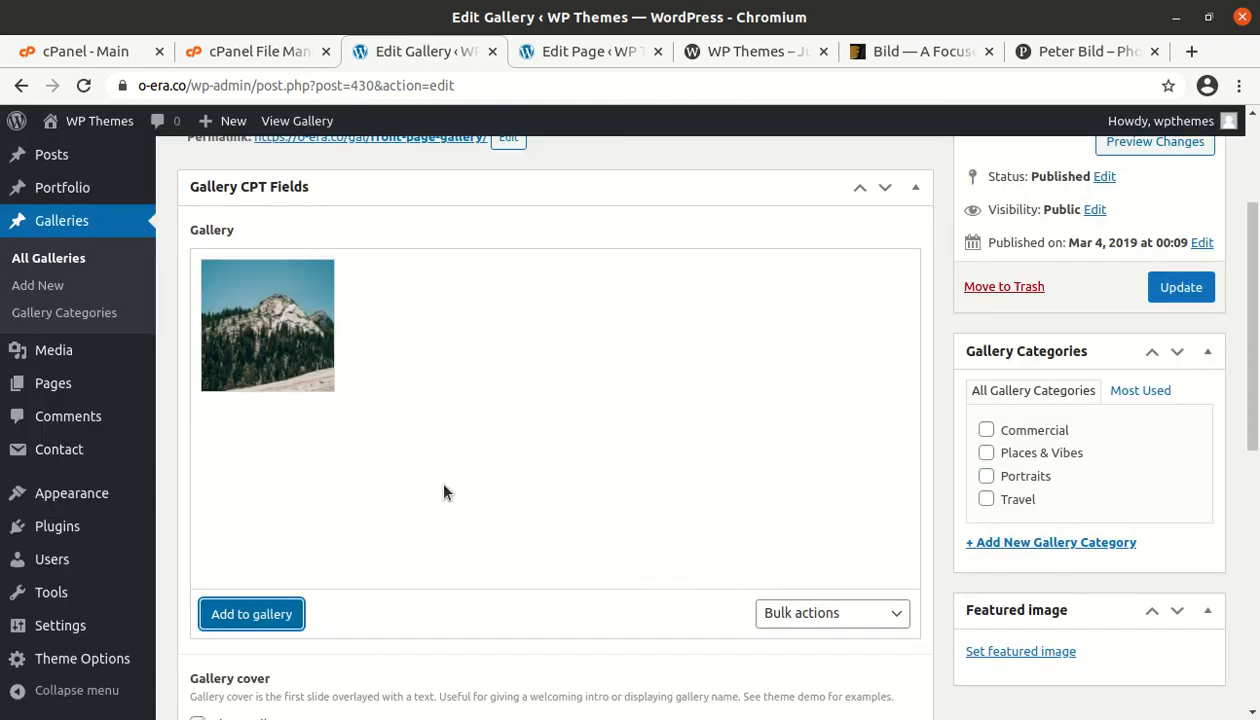
mouse_move(280, 342)
Step: Return to the Bild demo site and save the city hall slide image to Downloads as 108-2100x1575.jpg
click(1072, 62)
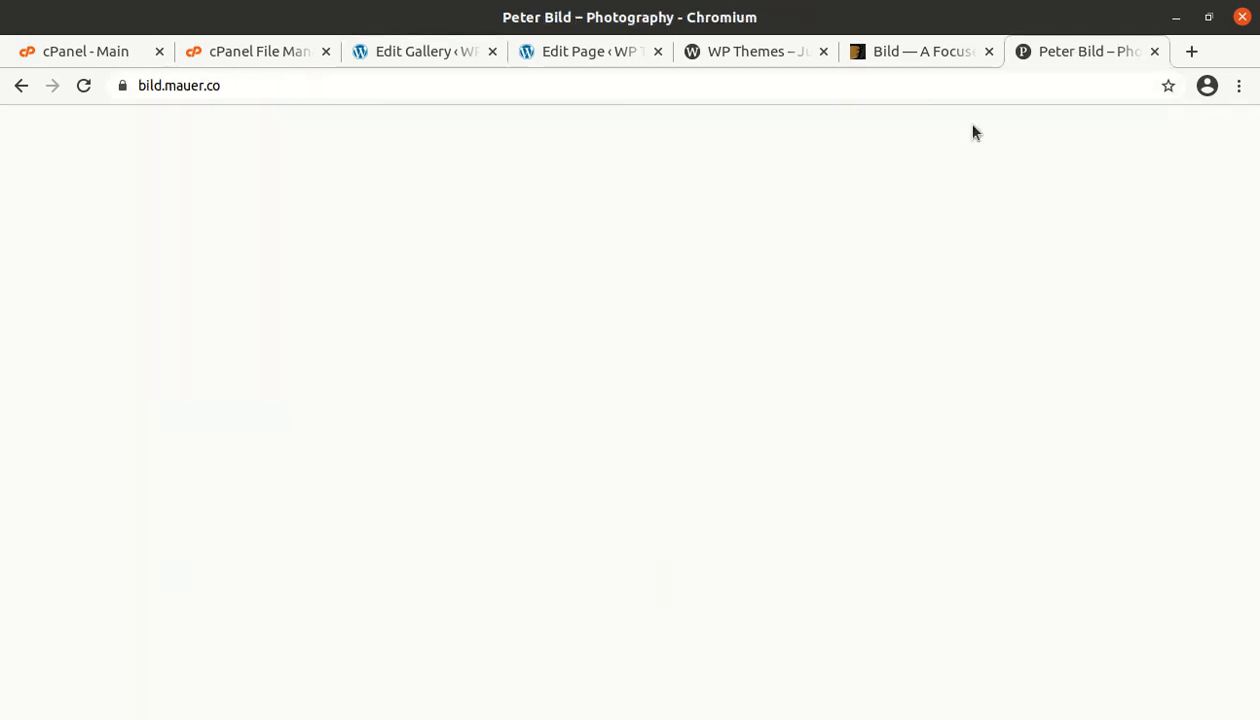
right_click(643, 385)
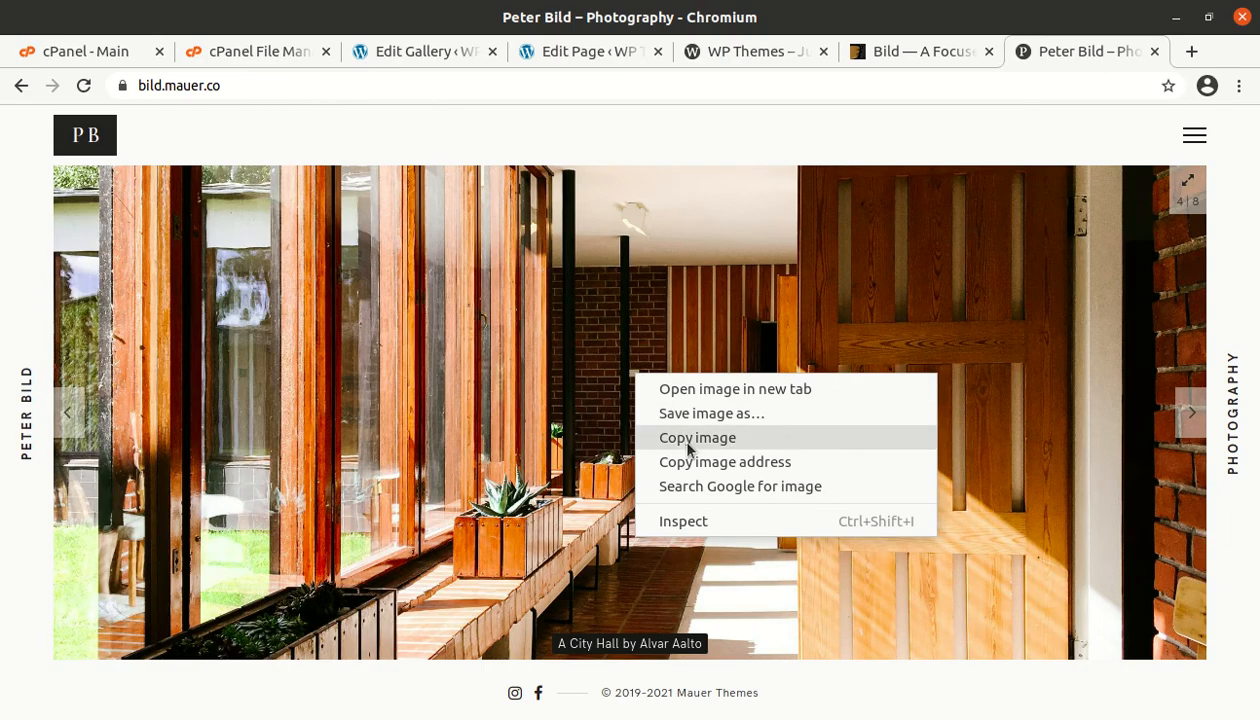
click(672, 412)
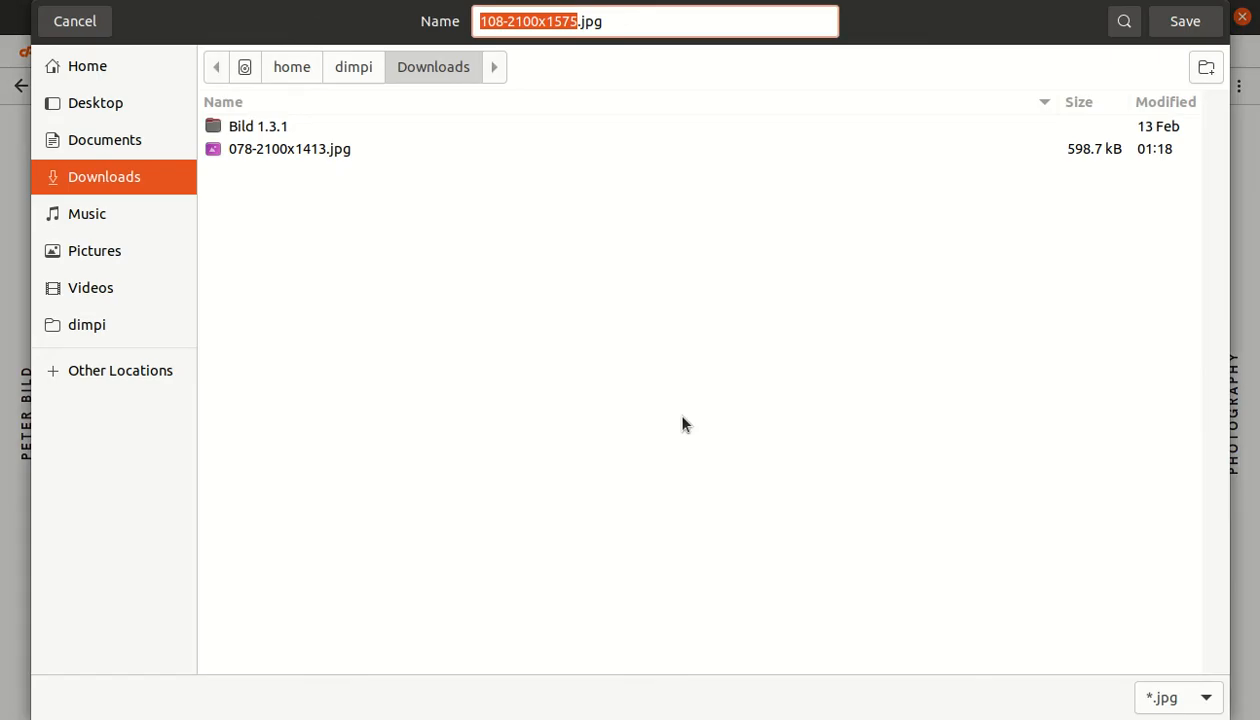
click(1191, 28)
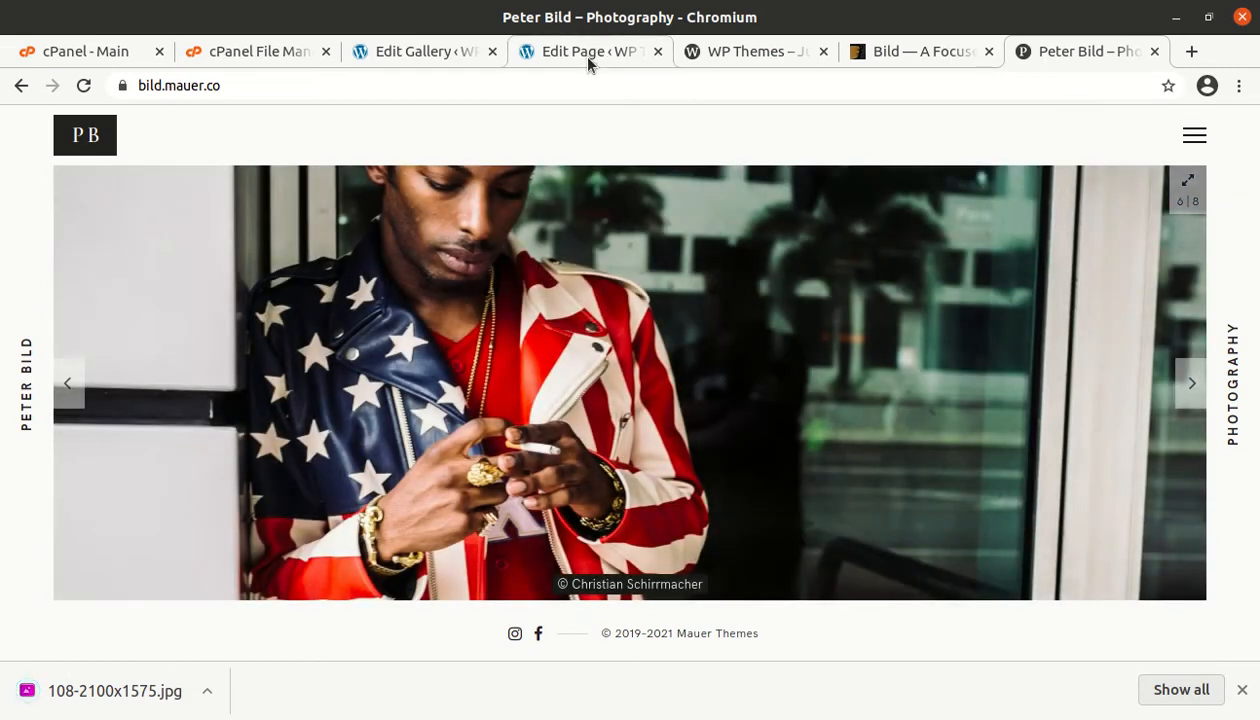
Step: Return to editing Front Page Gallery, upload 108-2100x1575.jpg from Downloads into it, and update the gallery
click(578, 52)
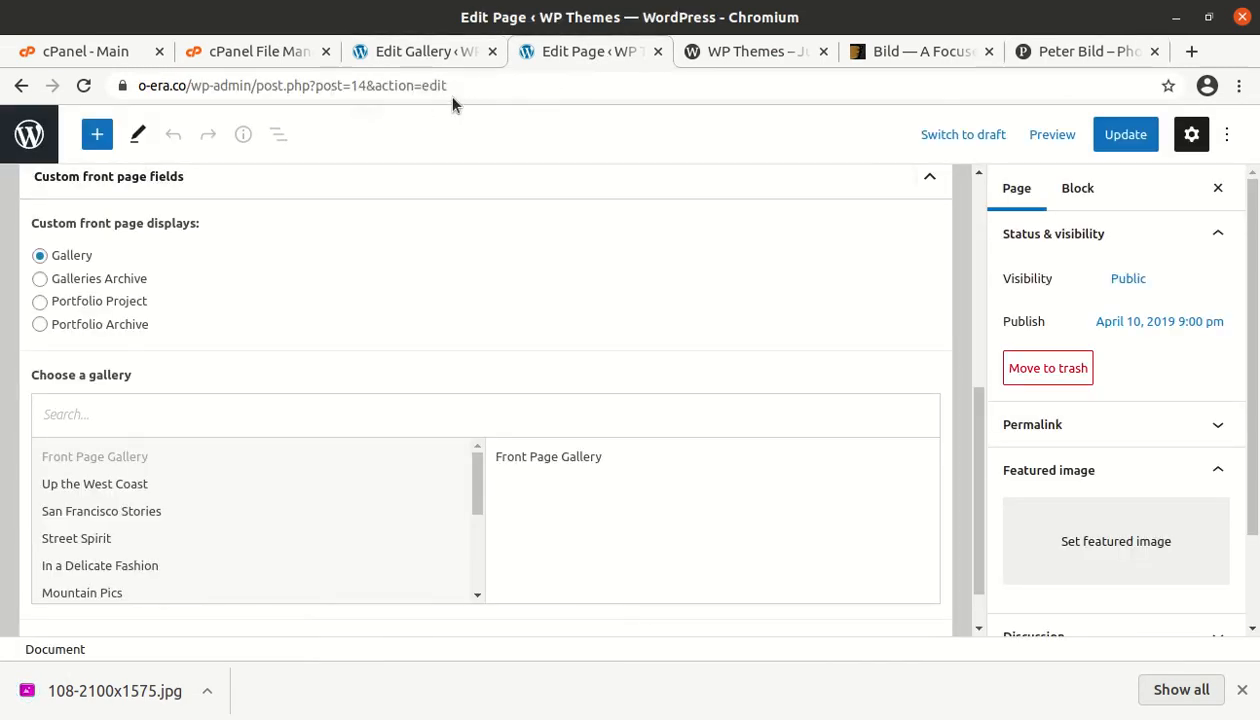
click(437, 52)
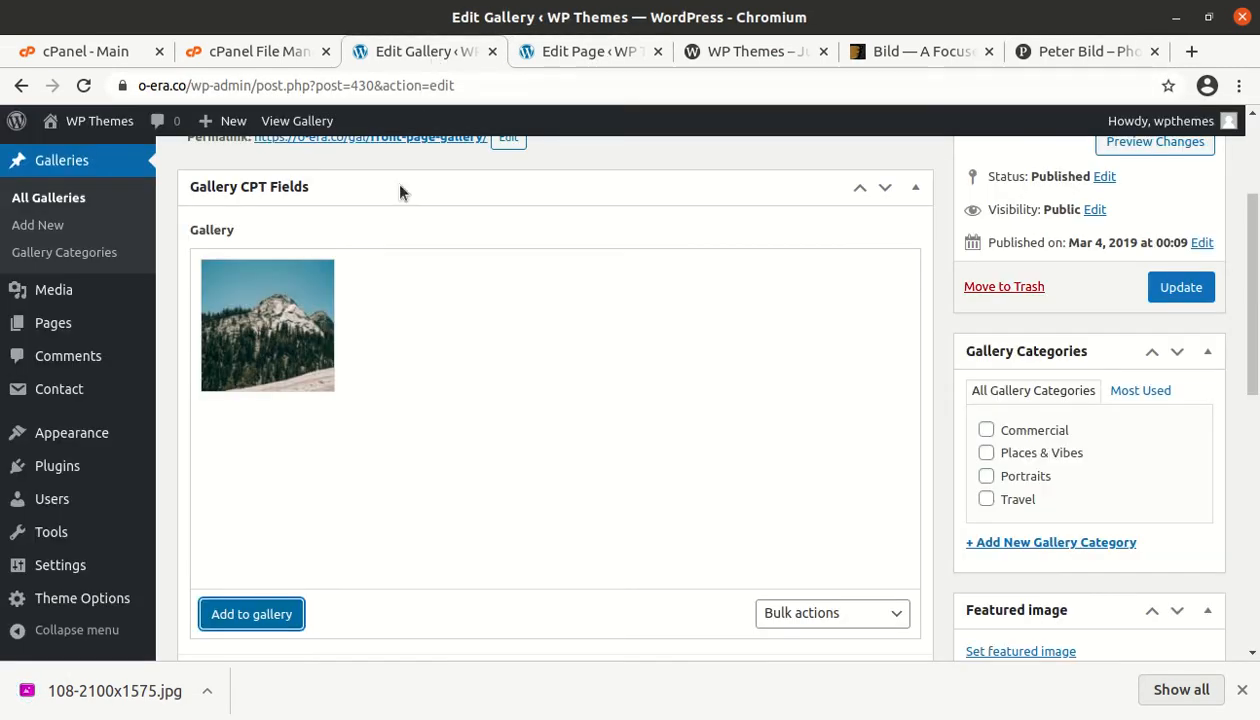
click(272, 612)
click(90, 199)
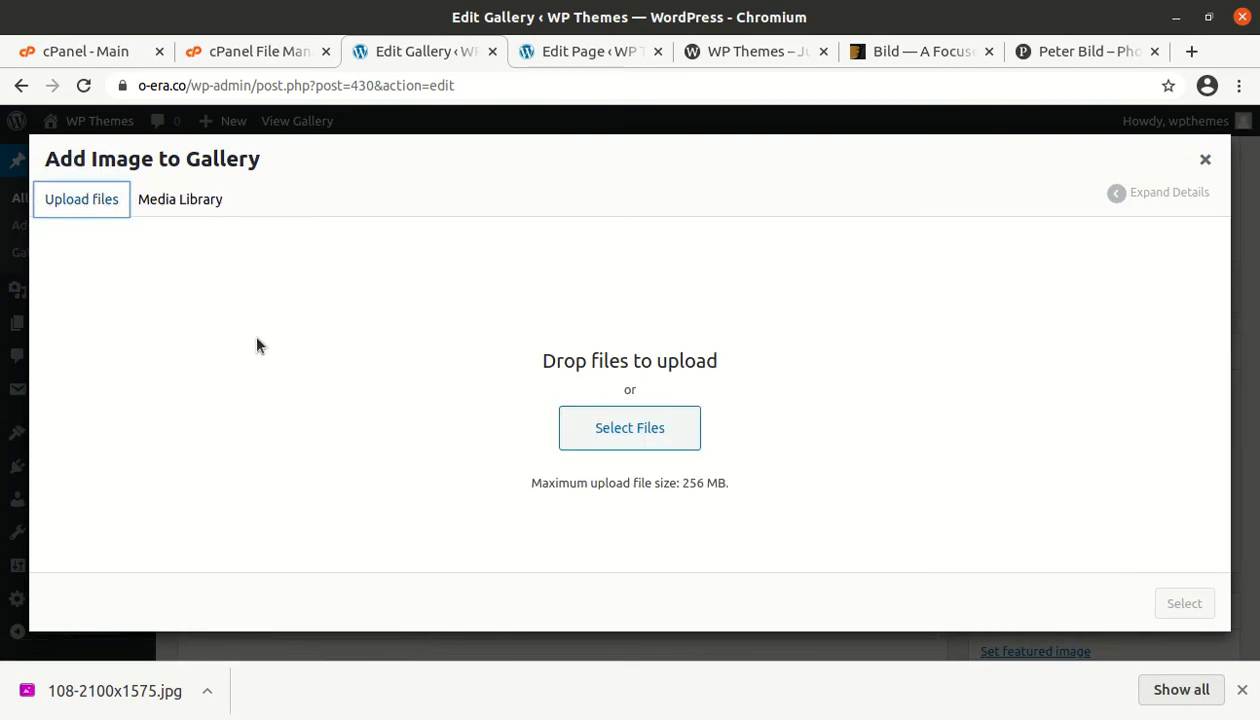
click(607, 427)
click(320, 155)
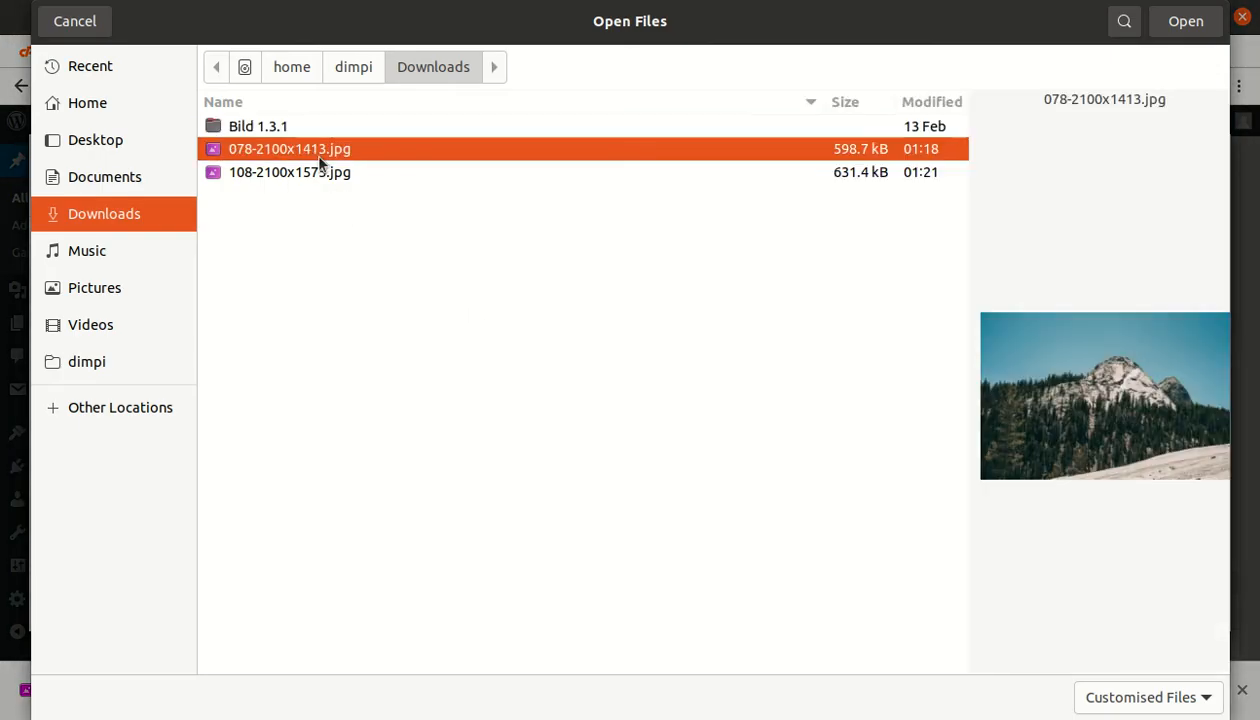
click(315, 173)
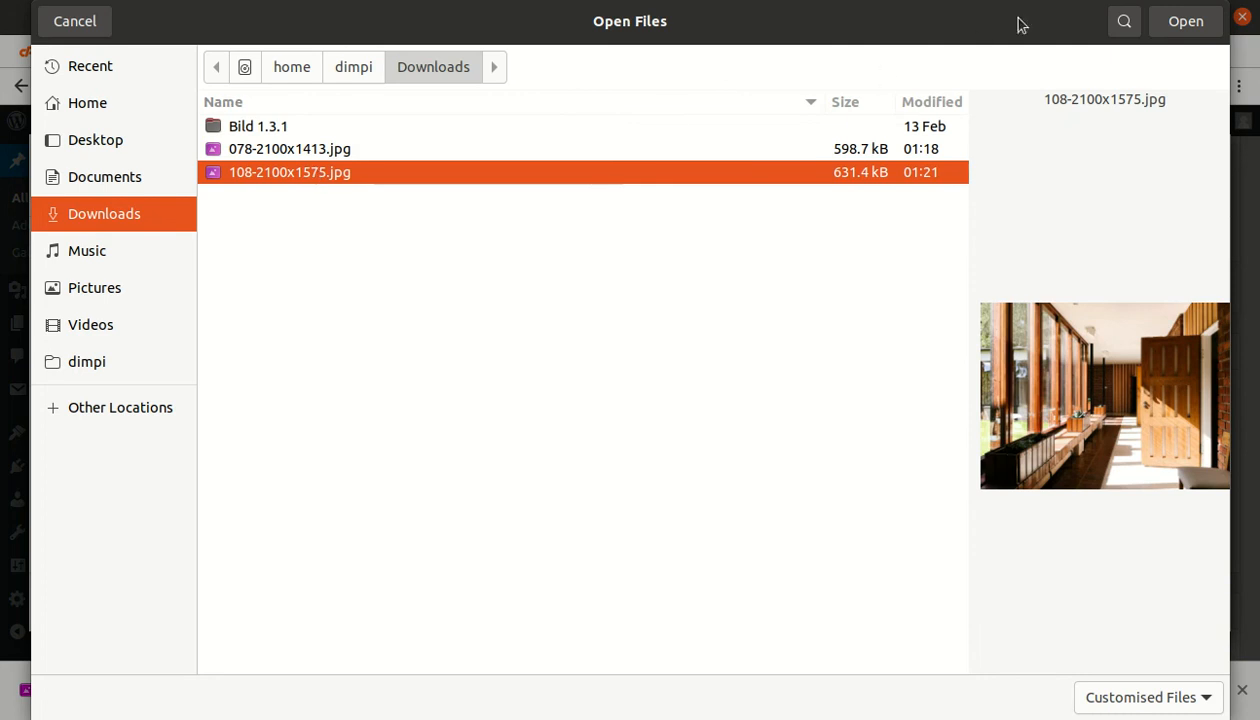
click(1180, 28)
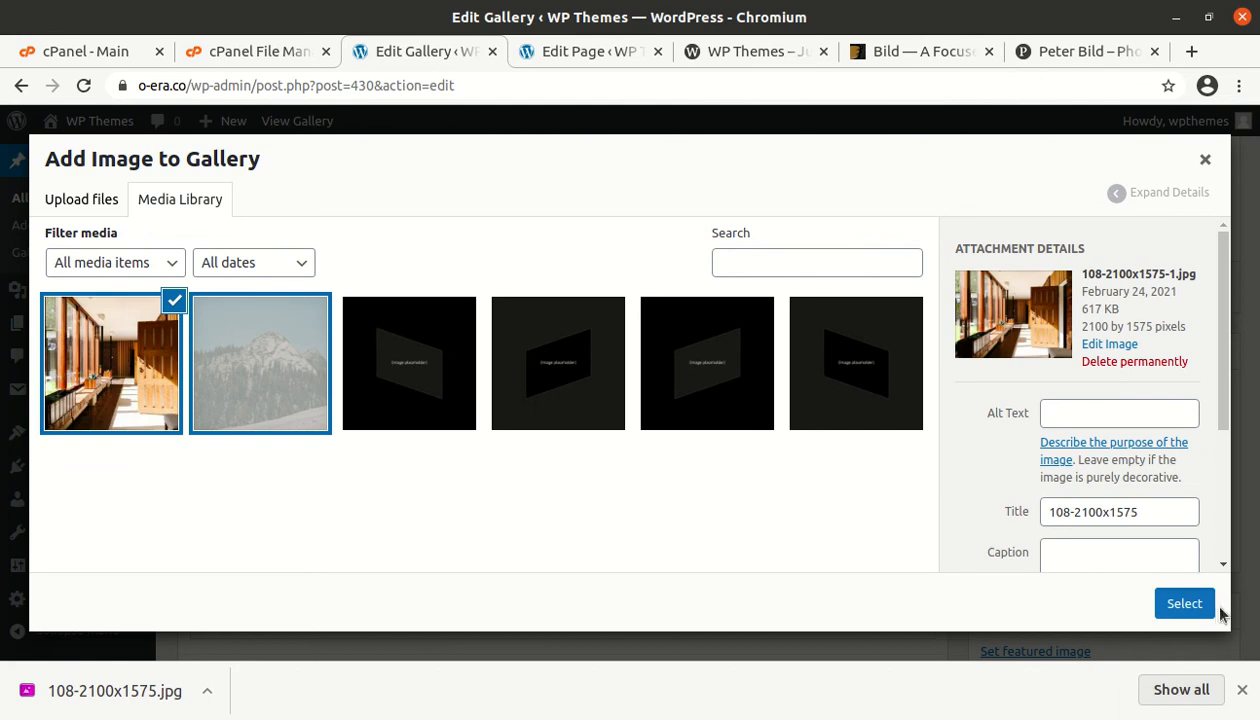
click(1210, 605)
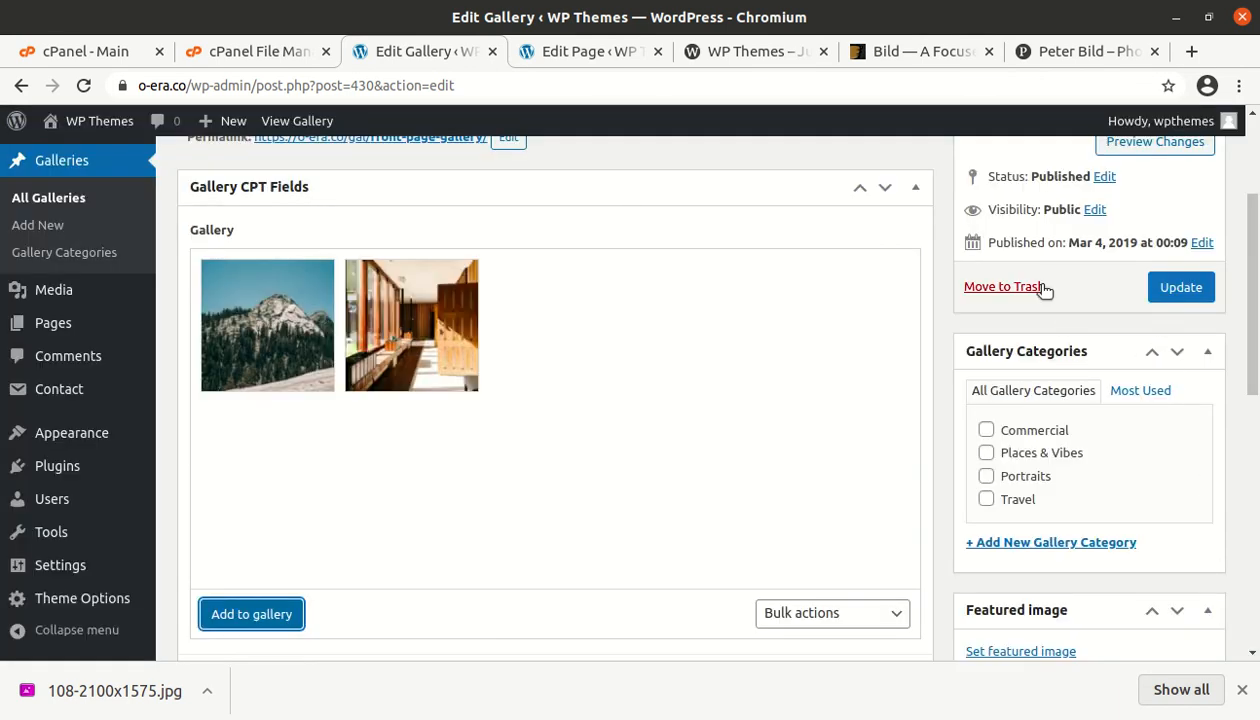
click(1175, 288)
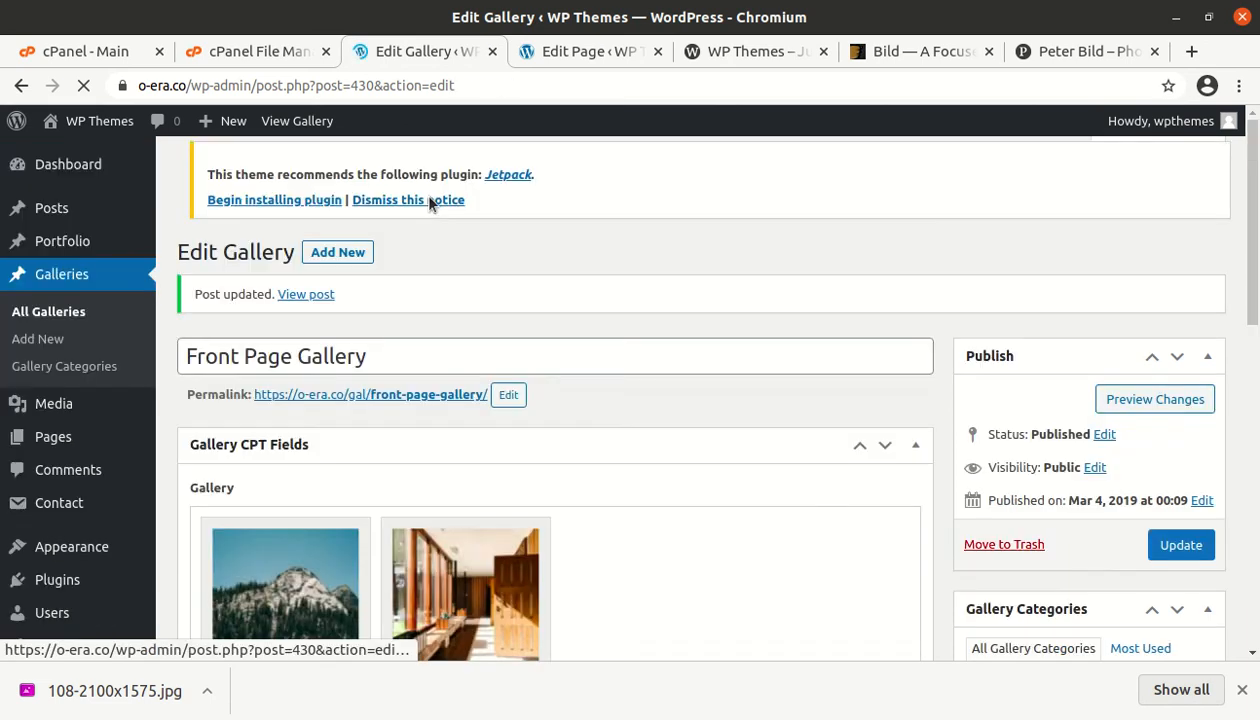
Step: Open the site's home page in a new tab and step through the front page gallery slides
mouse_move(100, 133)
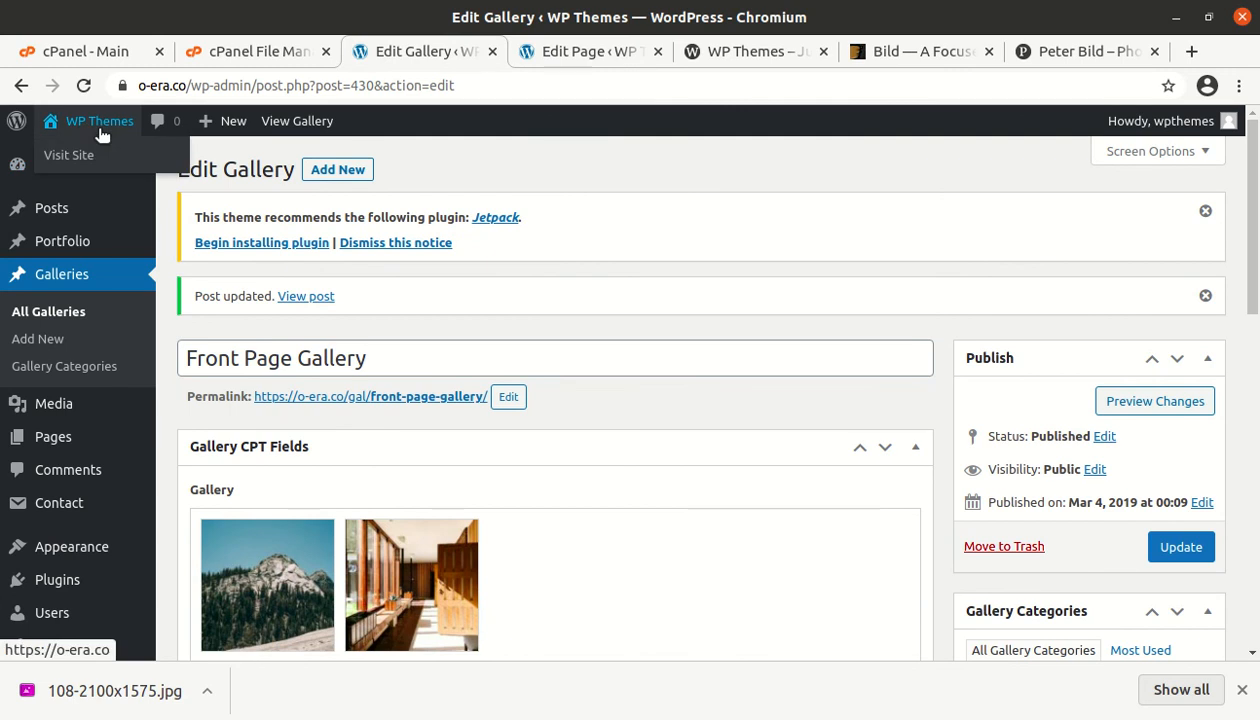
middle_click(86, 155)
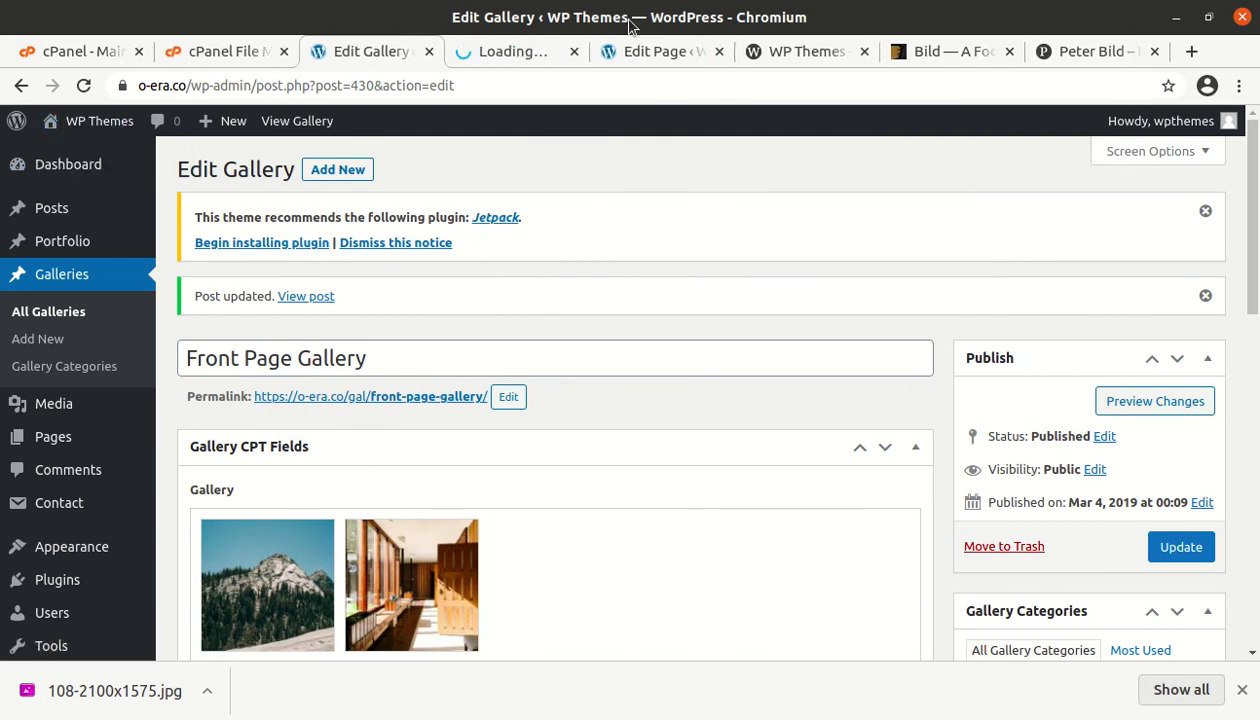
click(684, 54)
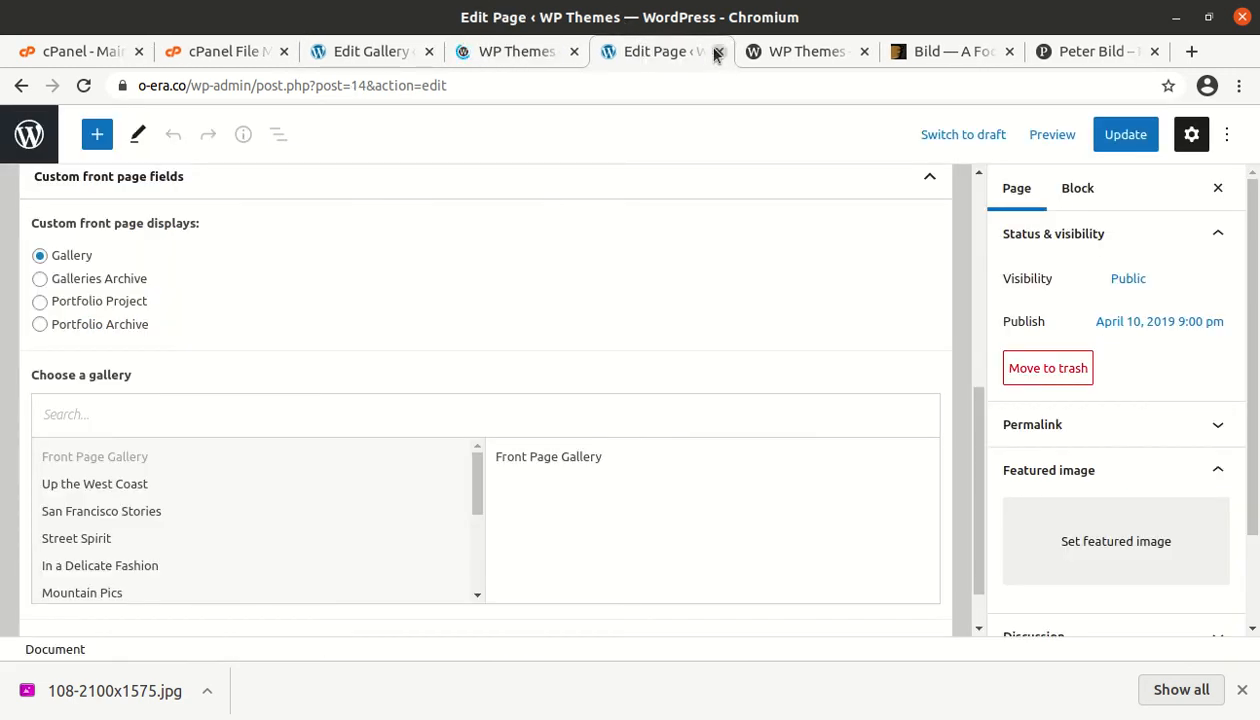
click(536, 46)
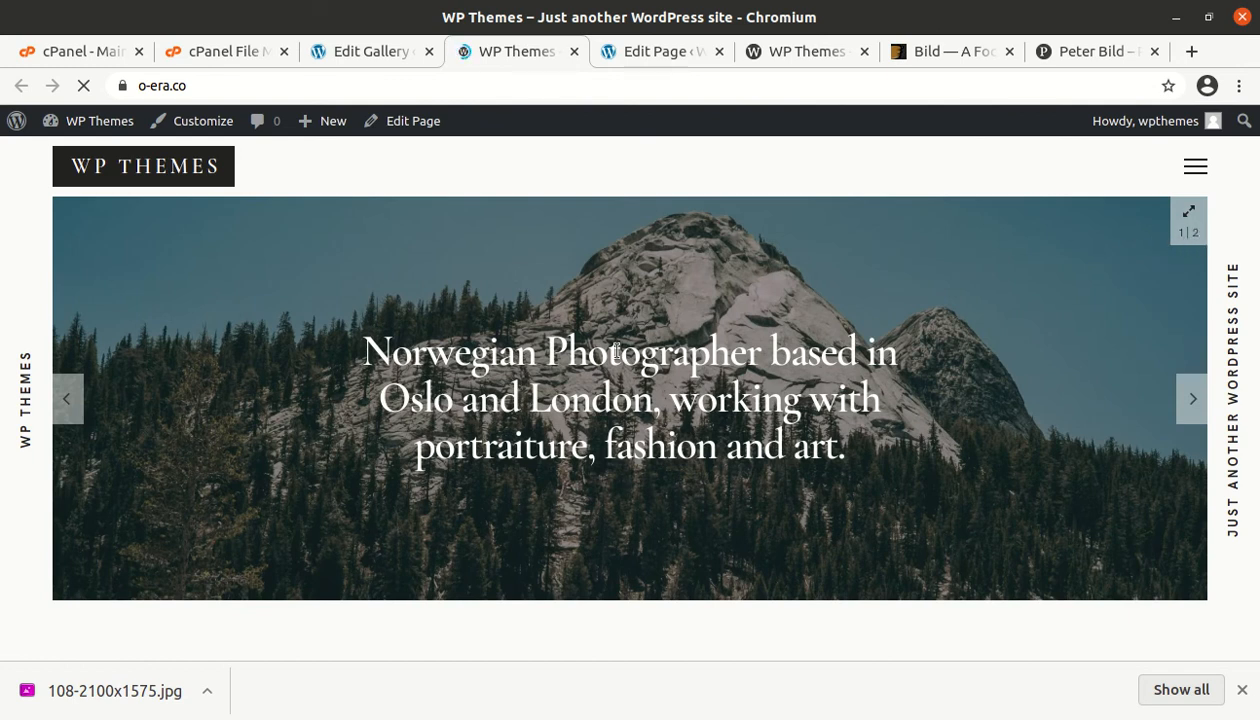
click(1195, 398)
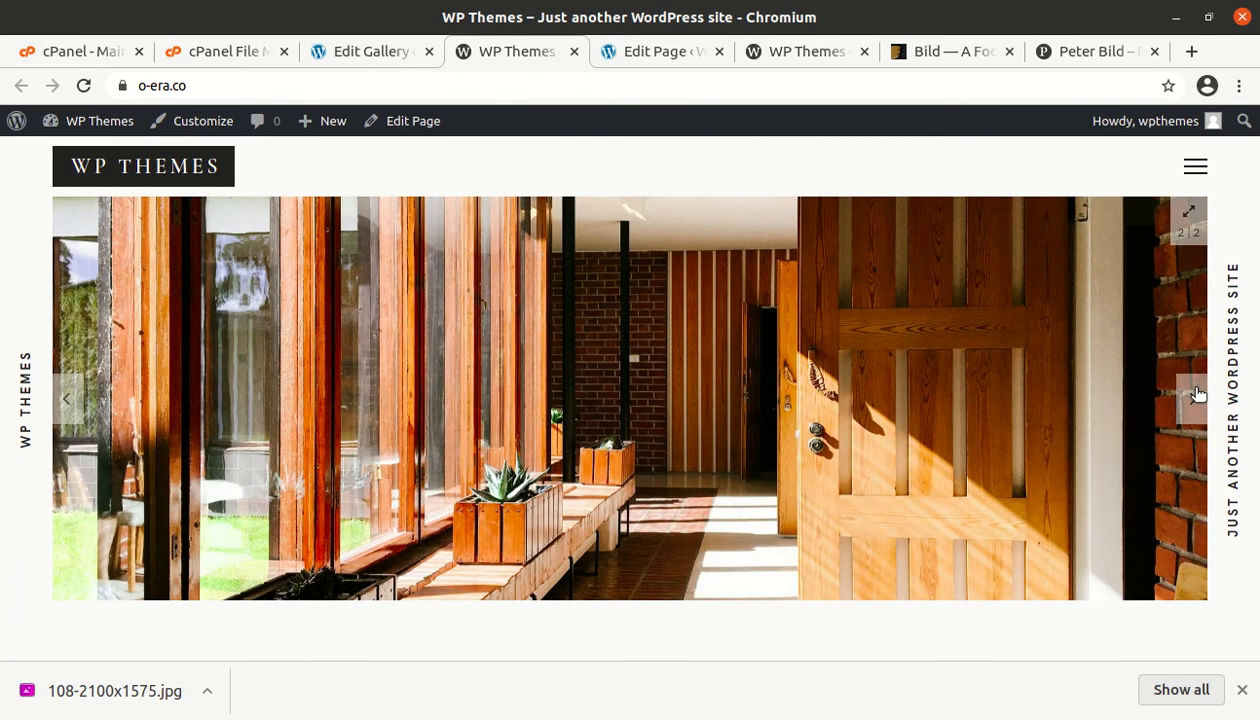
click(1195, 393)
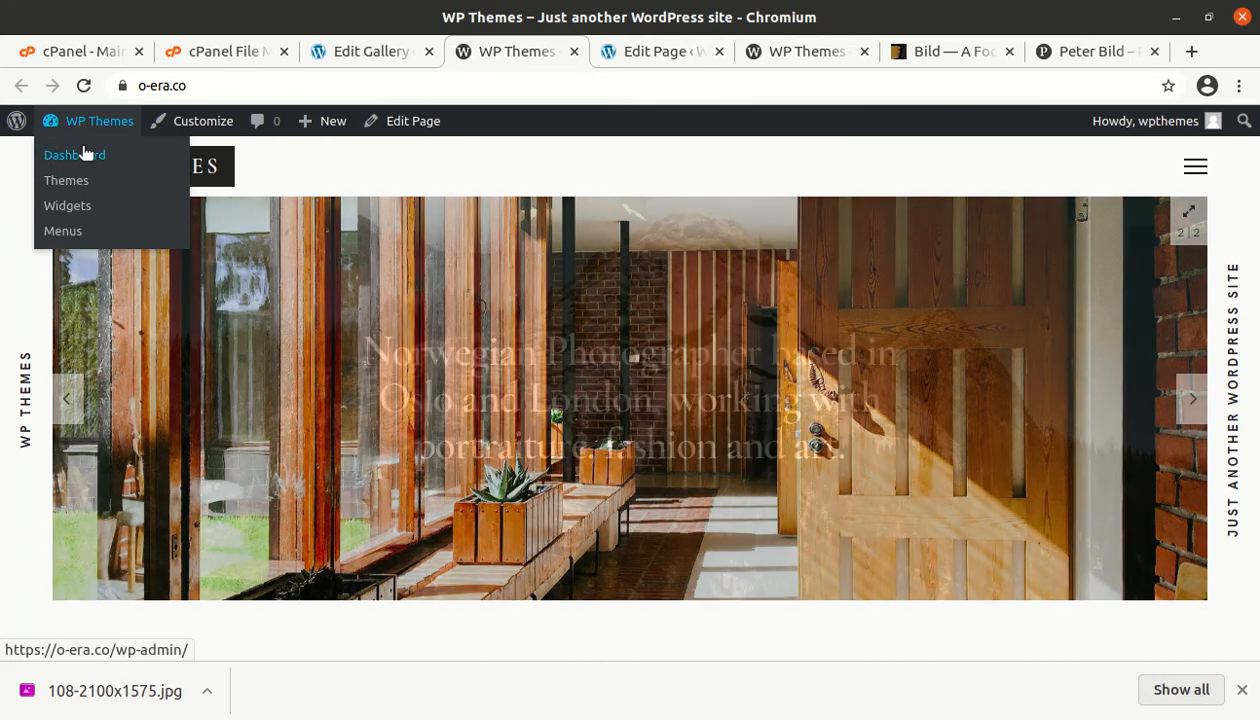
Step: Go to the WordPress dashboard and review the general theme options, from the logo choices down to the fallback excerpts length
click(82, 148)
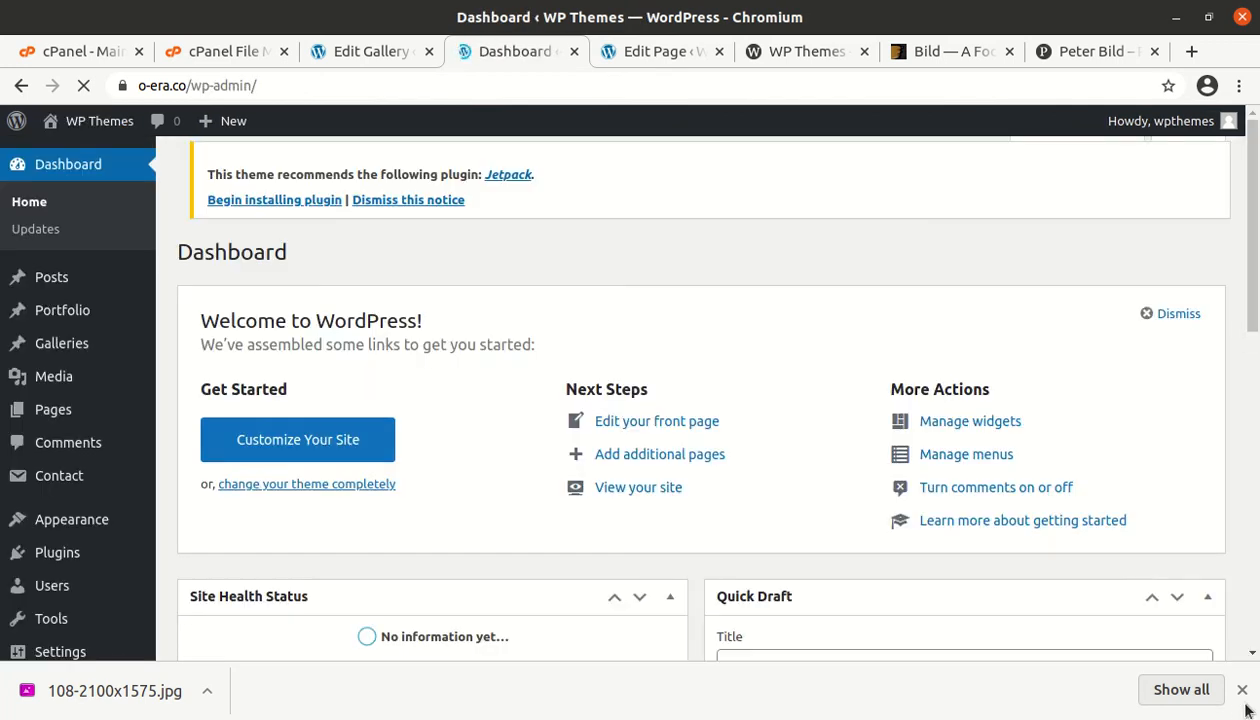
click(1242, 689)
scroll(66, 640, down, 3)
mouse_move(68, 648)
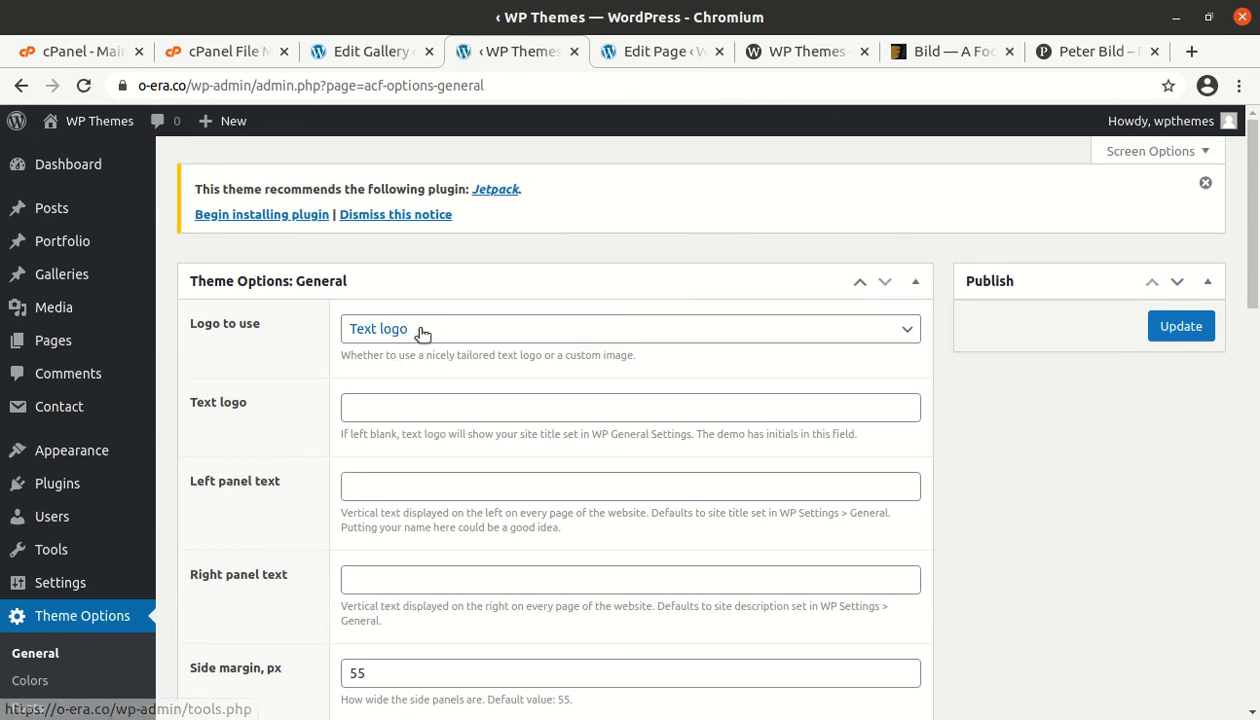
scroll(316, 380, down, 3)
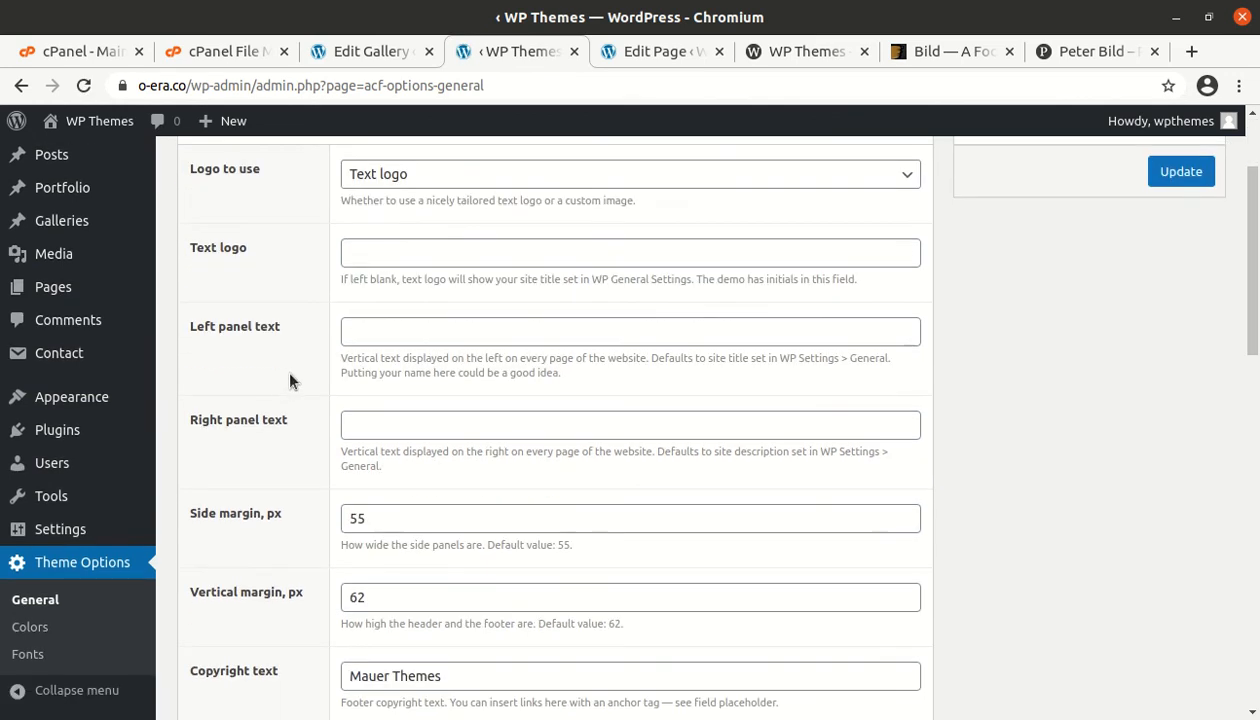
click(650, 180)
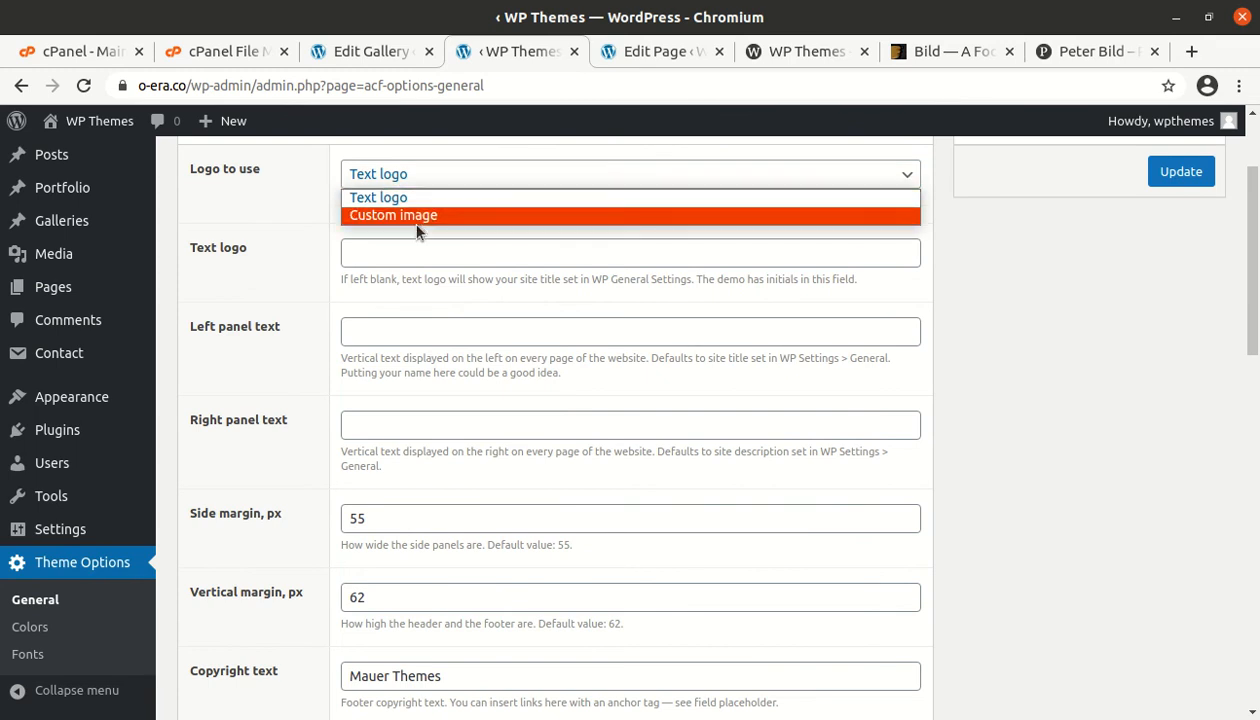
click(272, 214)
scroll(250, 375, down, 3)
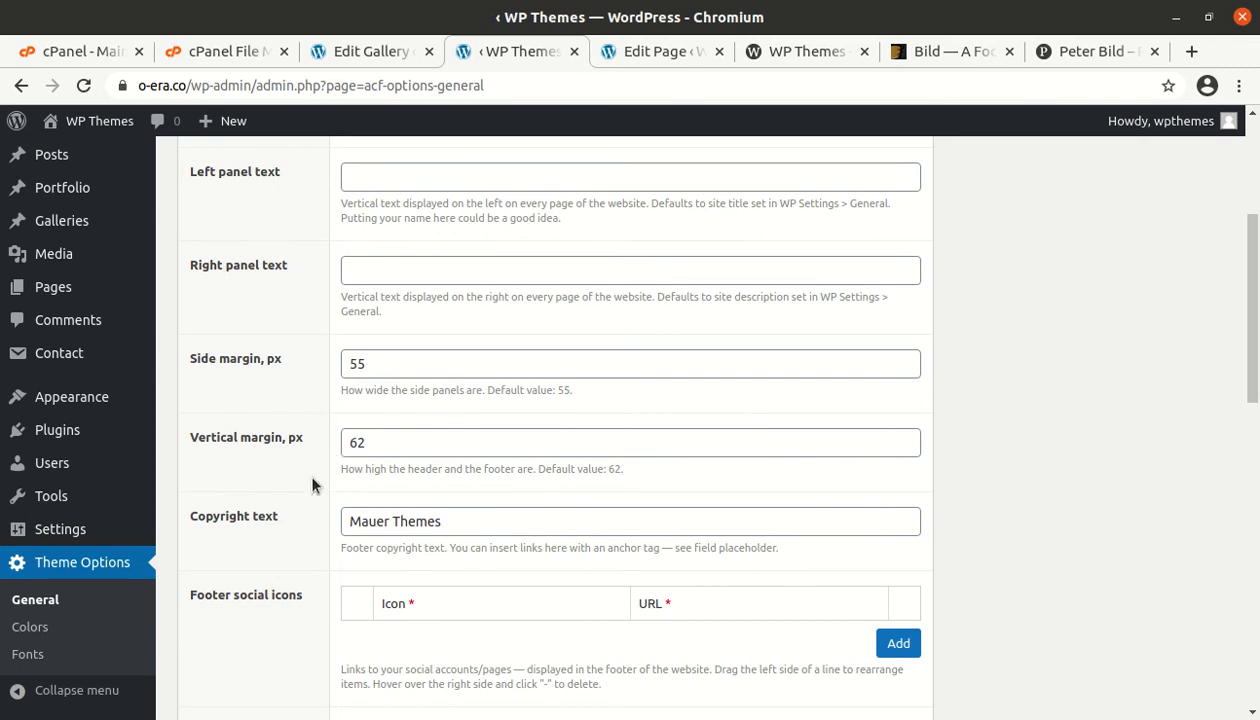
scroll(312, 485, down, 5)
scroll(259, 397, down, 3)
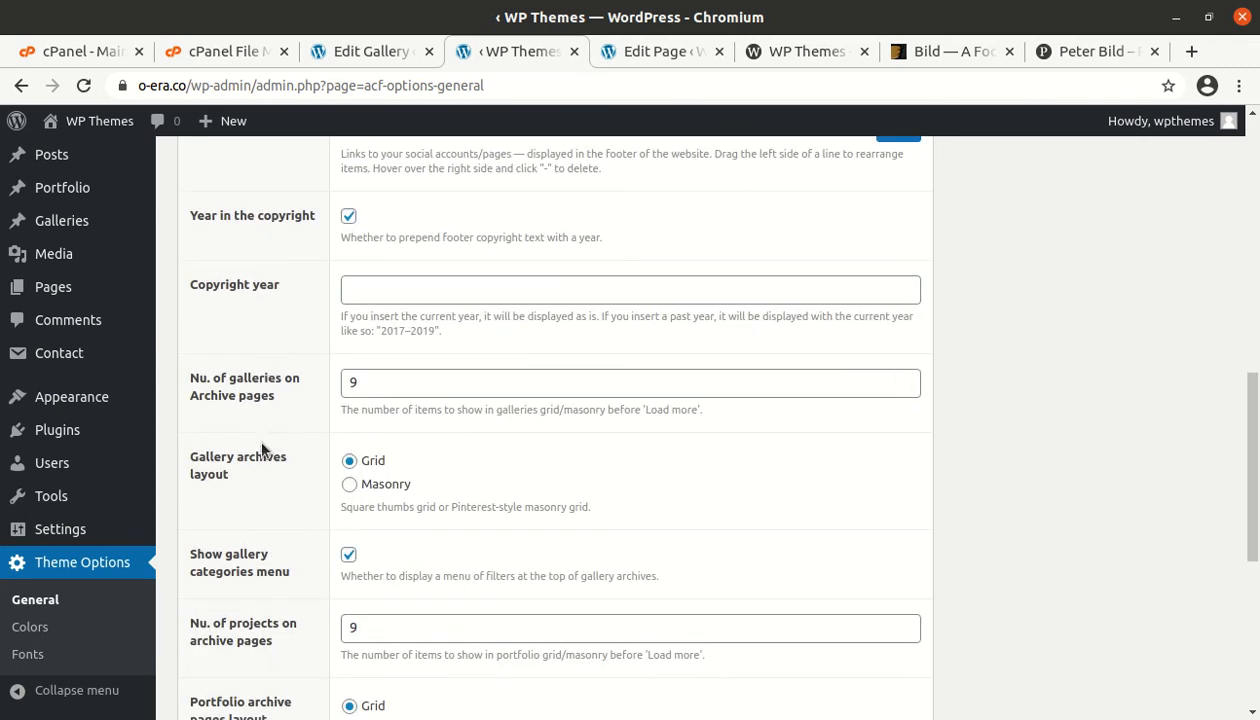
scroll(262, 448, down, 8)
scroll(310, 366, down, 1)
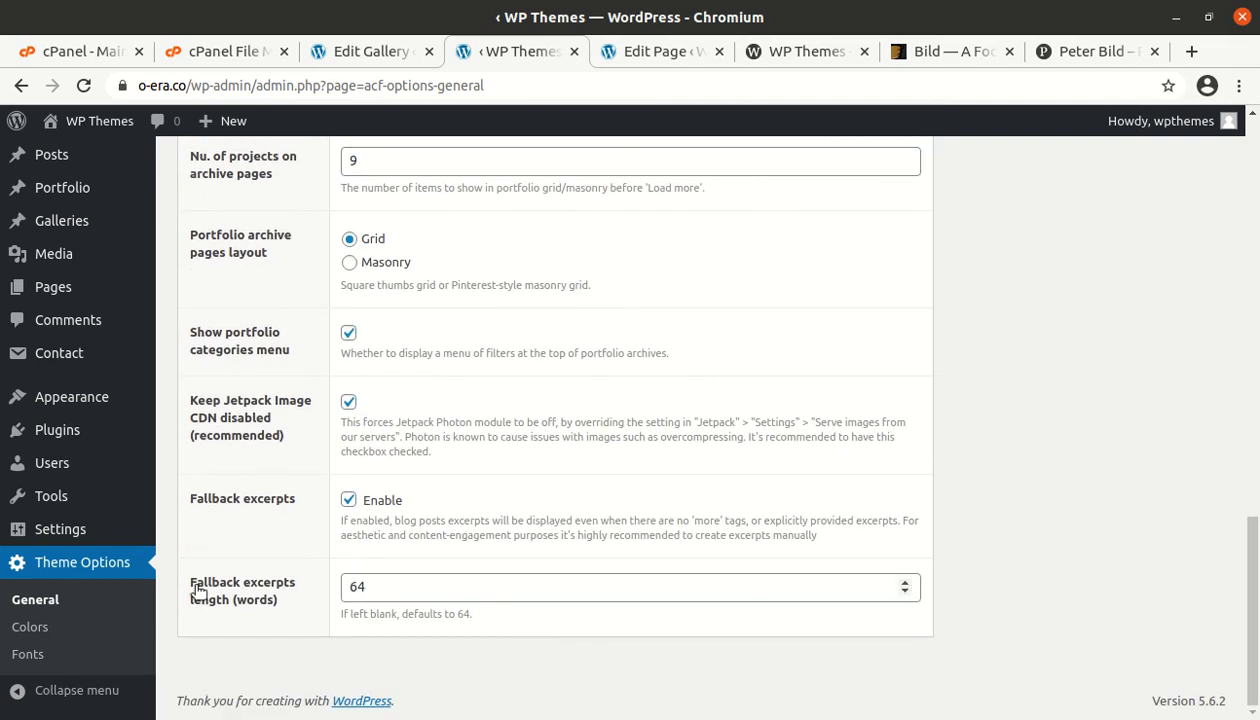
Step: Enable custom colors in the theme options to review the color settings, and leave for the font options without saving
click(31, 630)
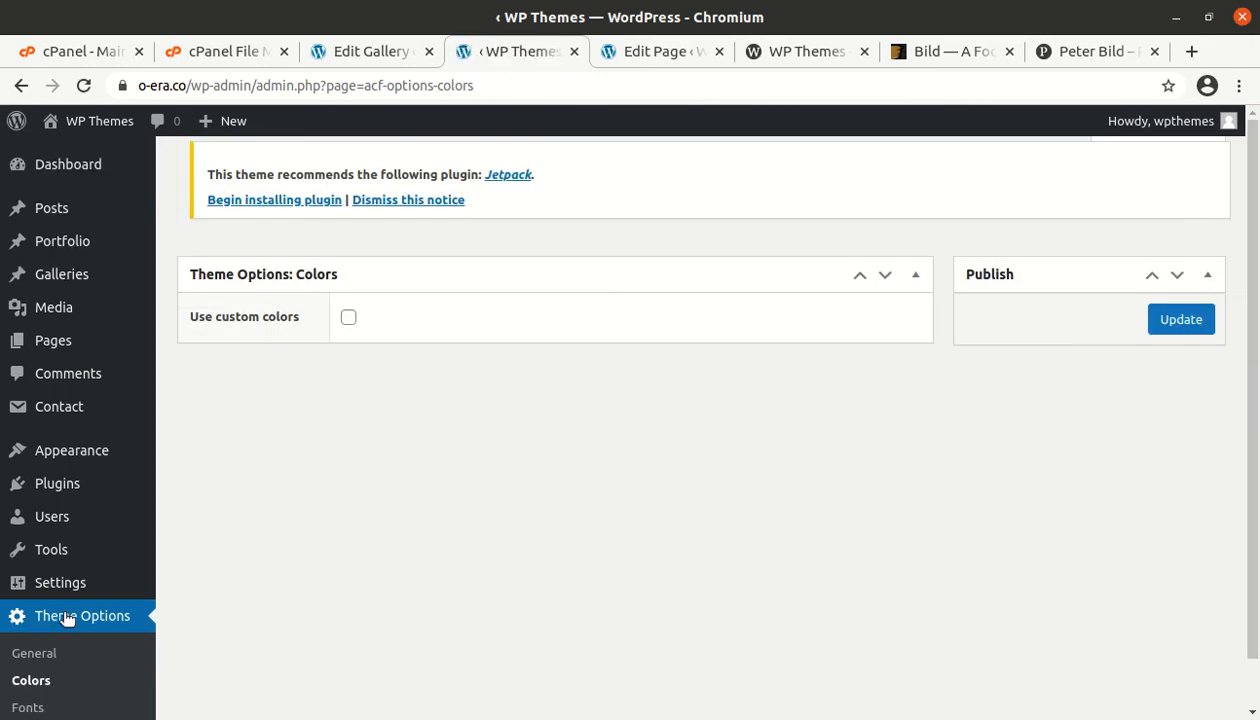
click(348, 326)
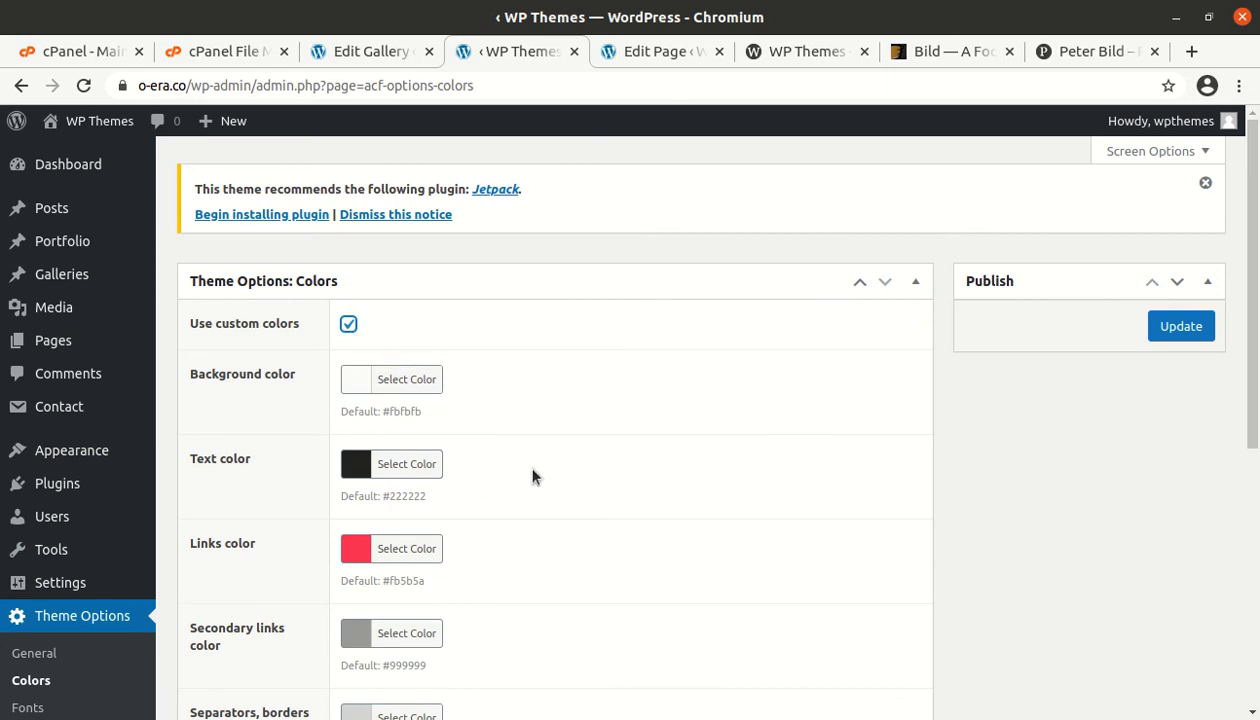
scroll(531, 477, down, 3)
click(40, 452)
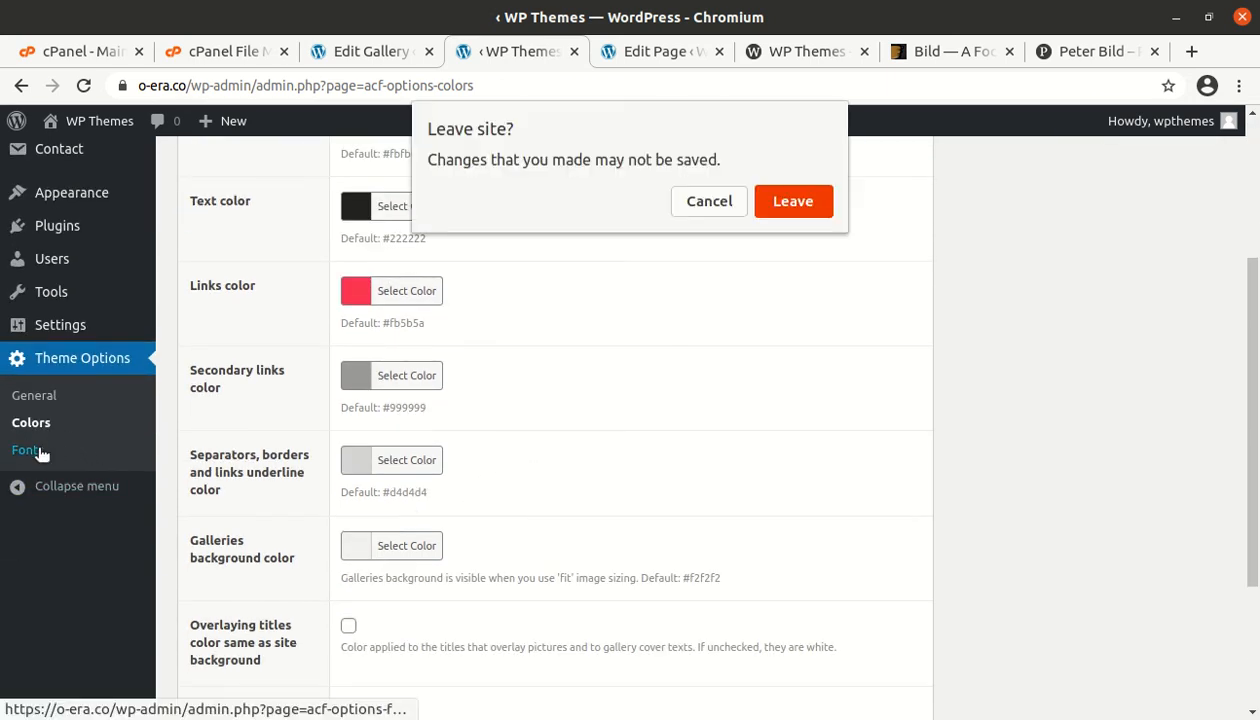
click(792, 201)
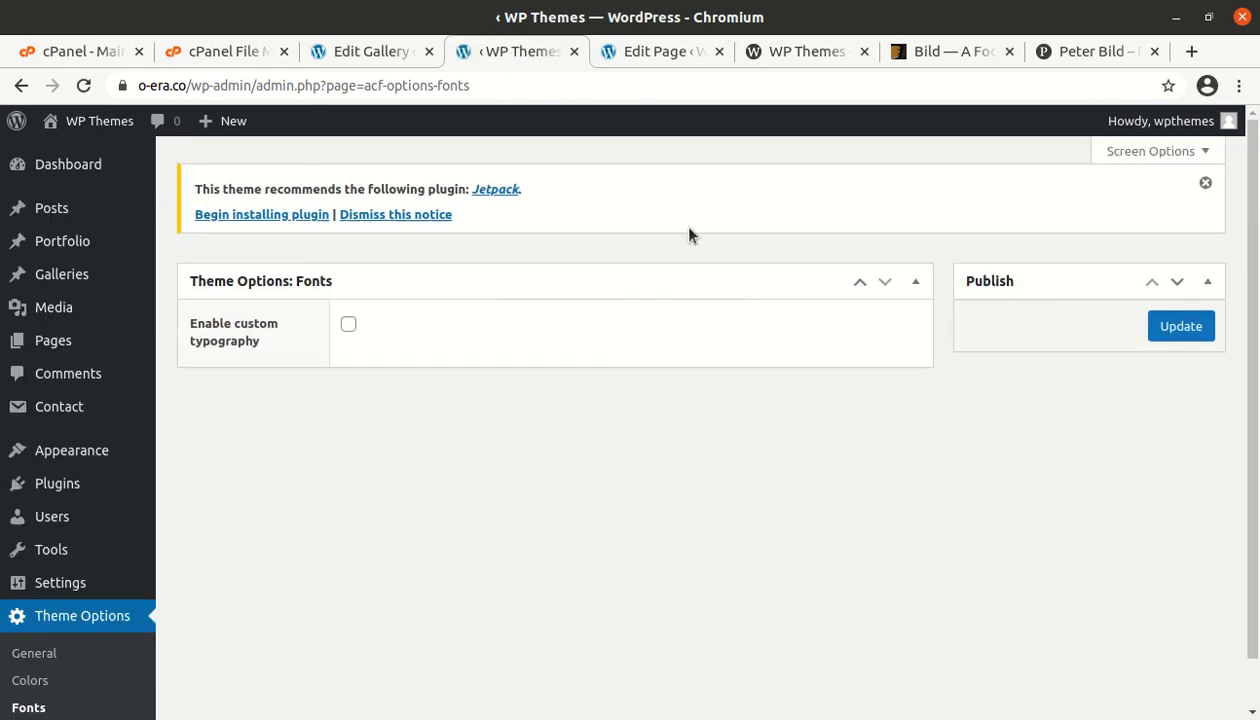
Step: Enable custom typography to review the body and title font settings, and return to the dashboard without saving
click(348, 325)
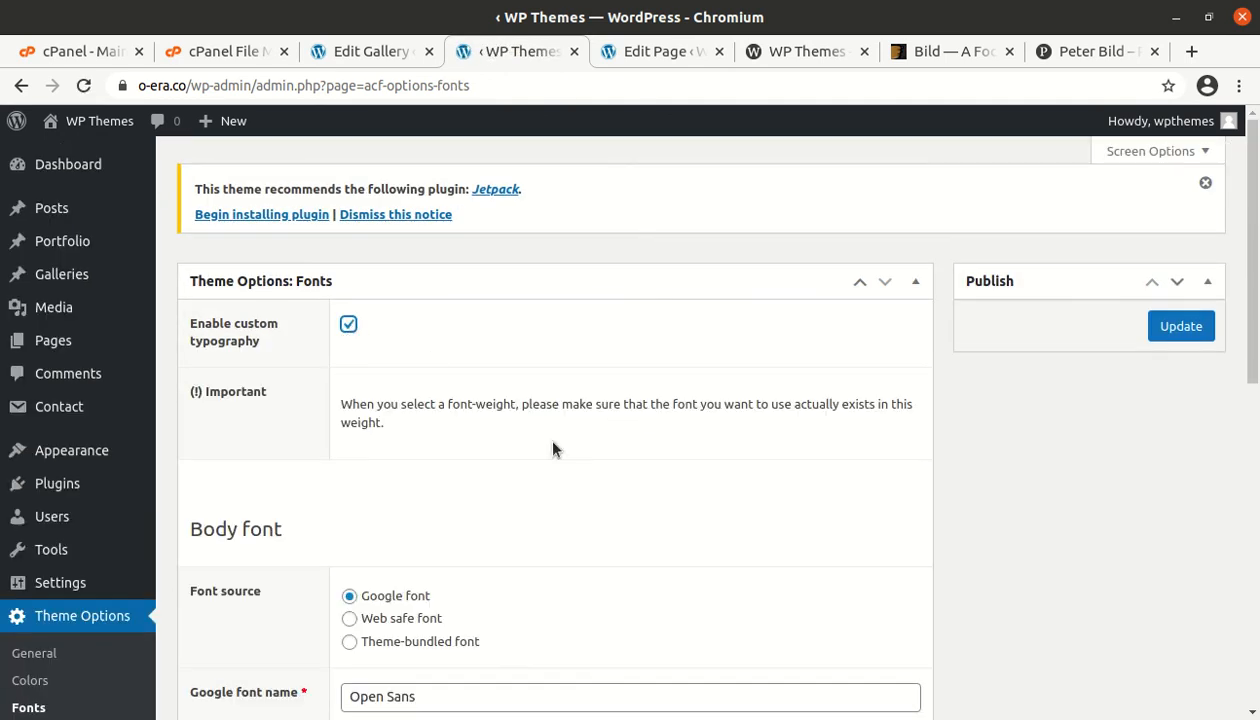
scroll(560, 438, down, 1)
scroll(560, 438, down, 10)
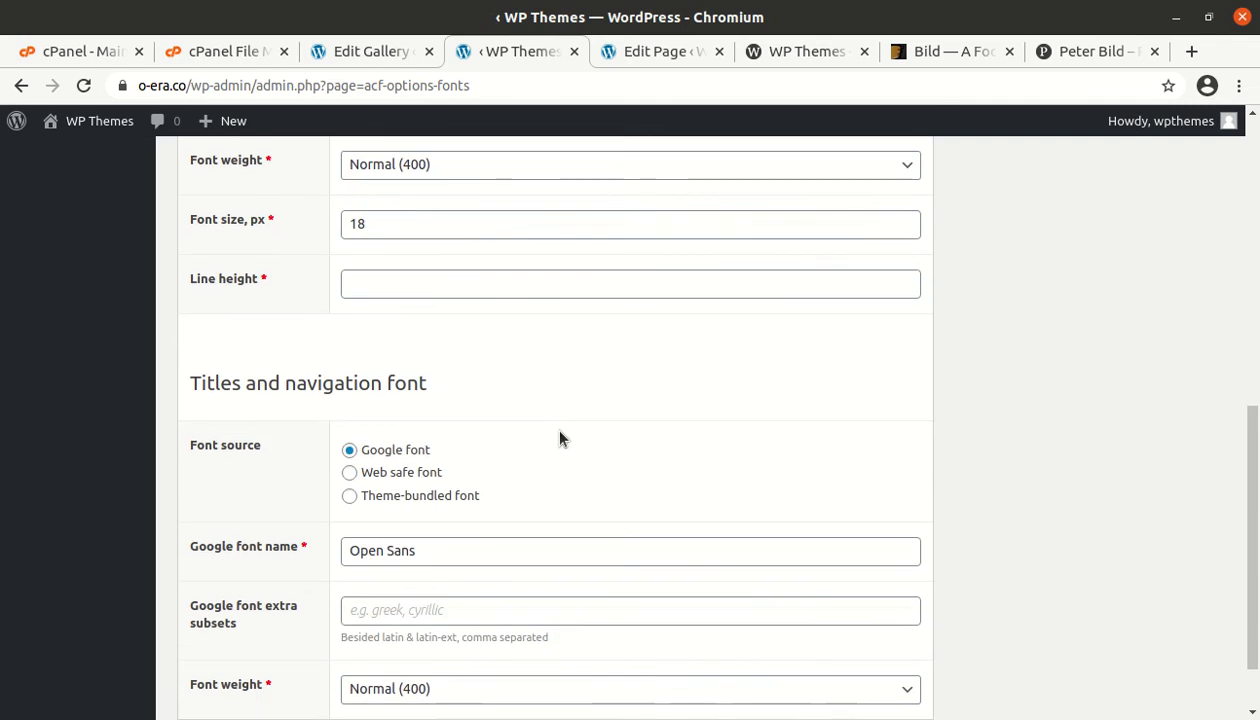
scroll(560, 438, down, 1)
scroll(560, 438, up, 10)
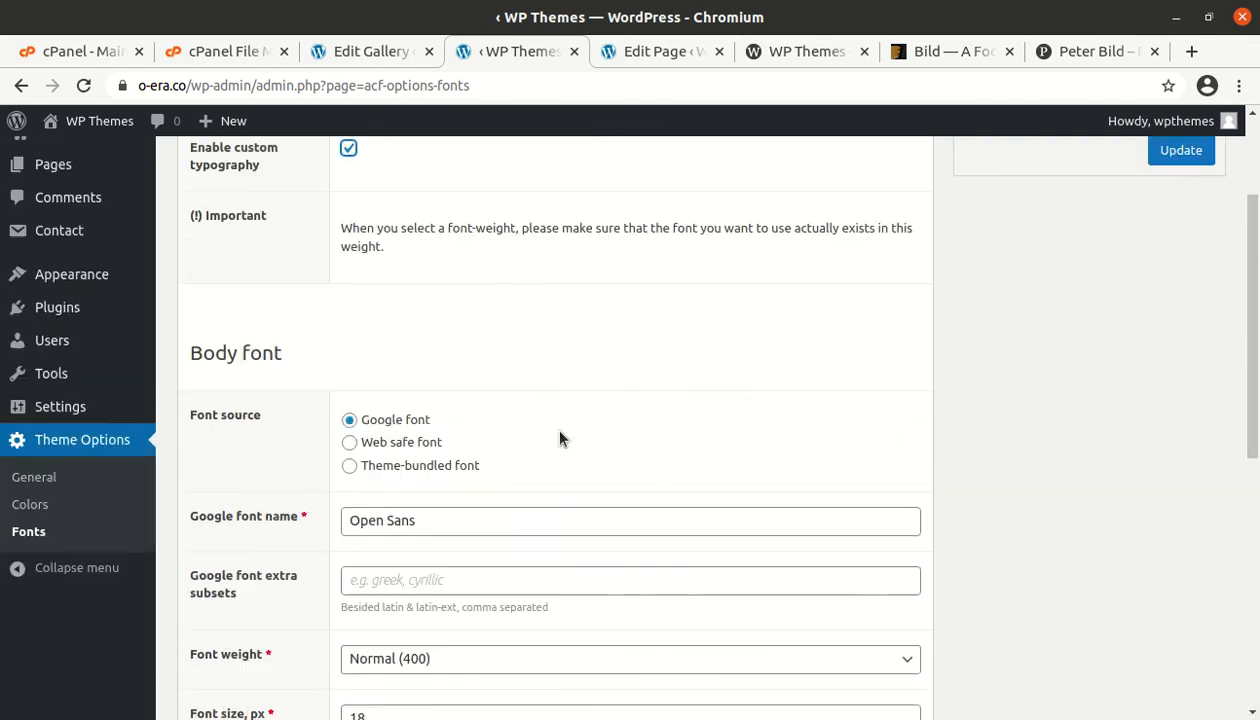
click(70, 172)
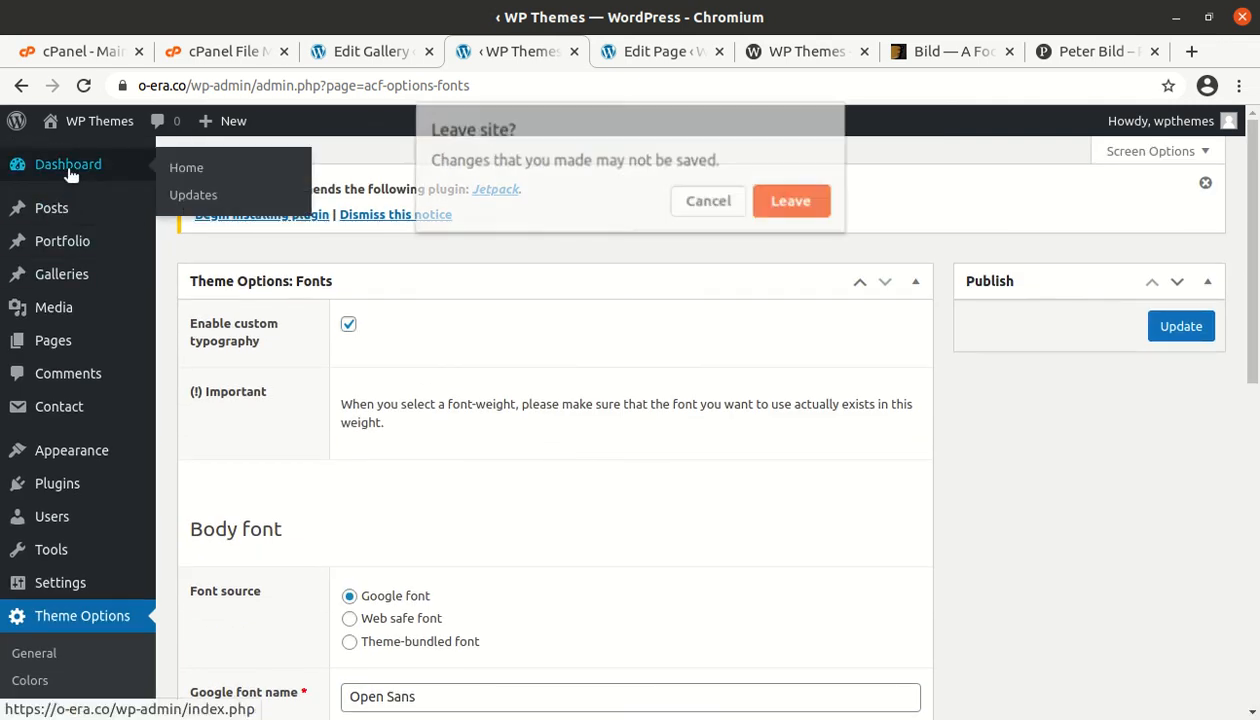
click(793, 203)
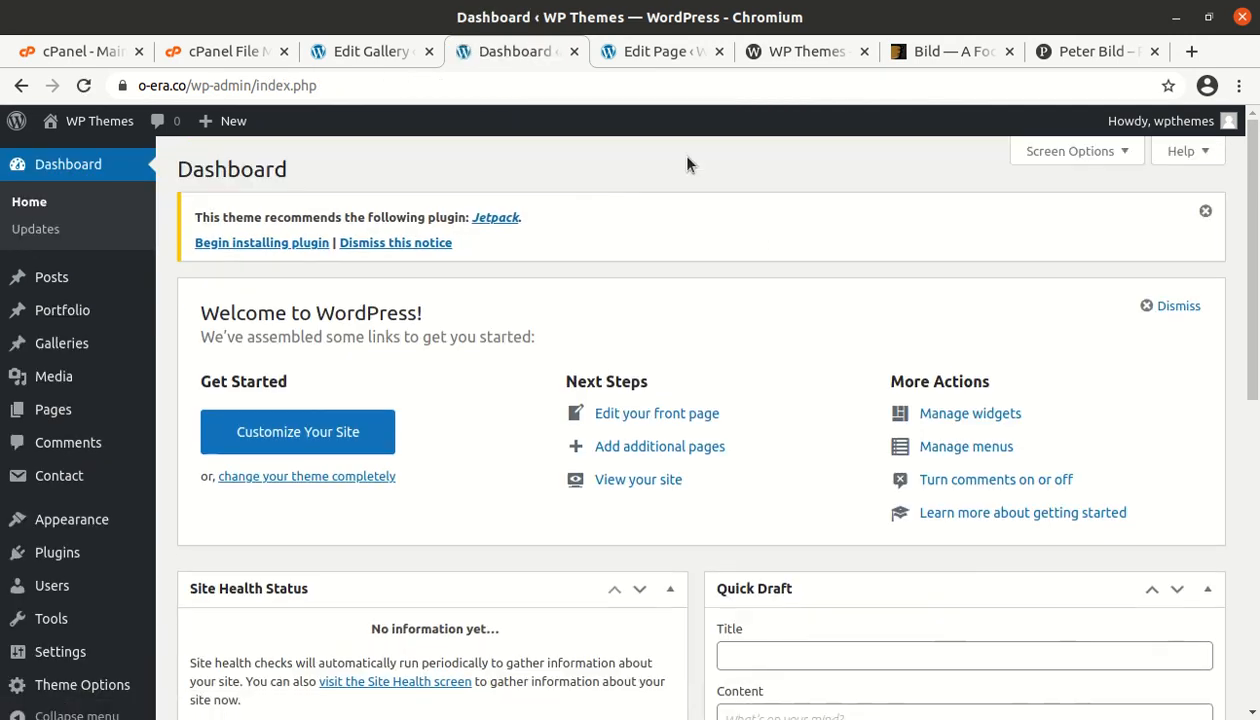
Step: Exit the custom front page editor to the list of pages, and reload the site's home page in its open tab
click(624, 52)
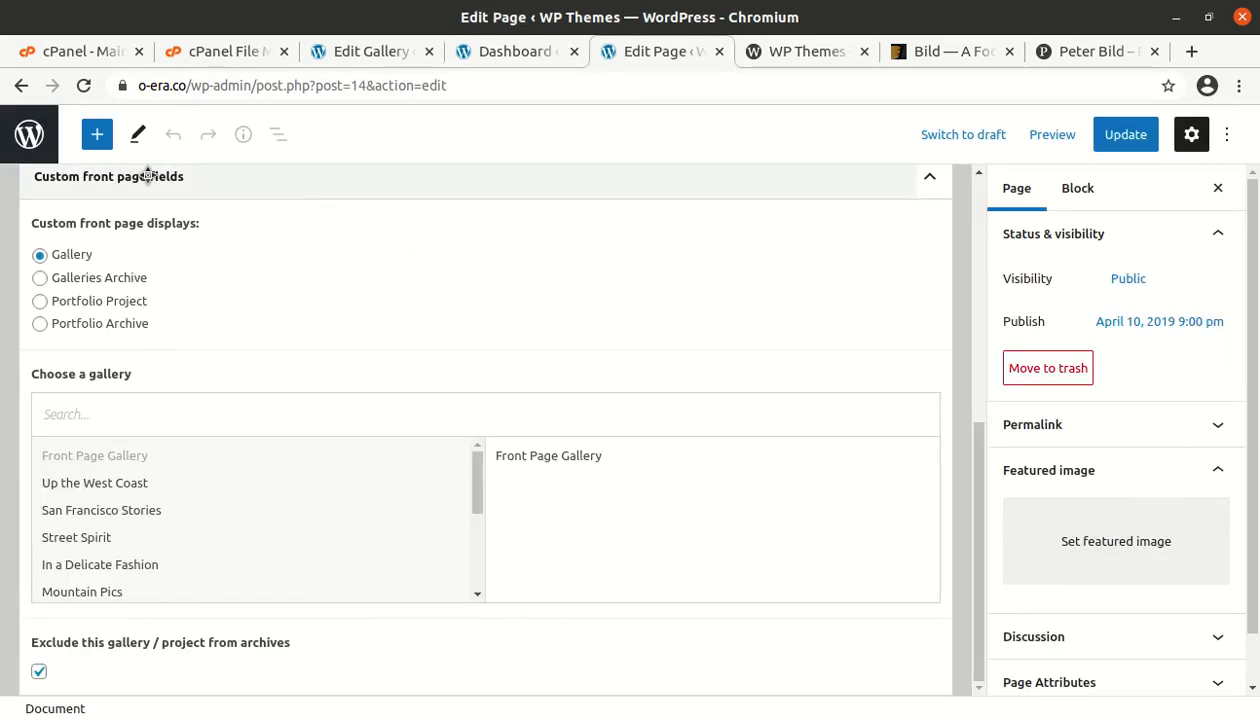
scroll(543, 353, up, 5)
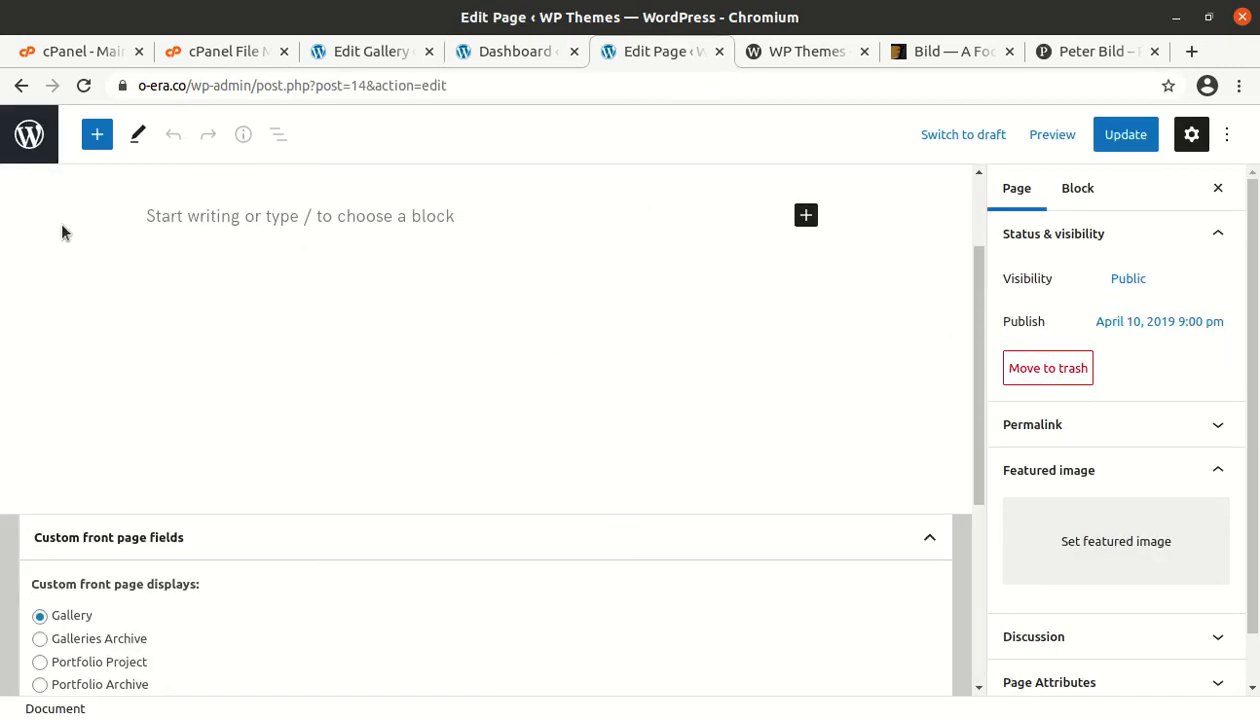
scroll(169, 335, up, 2)
click(28, 140)
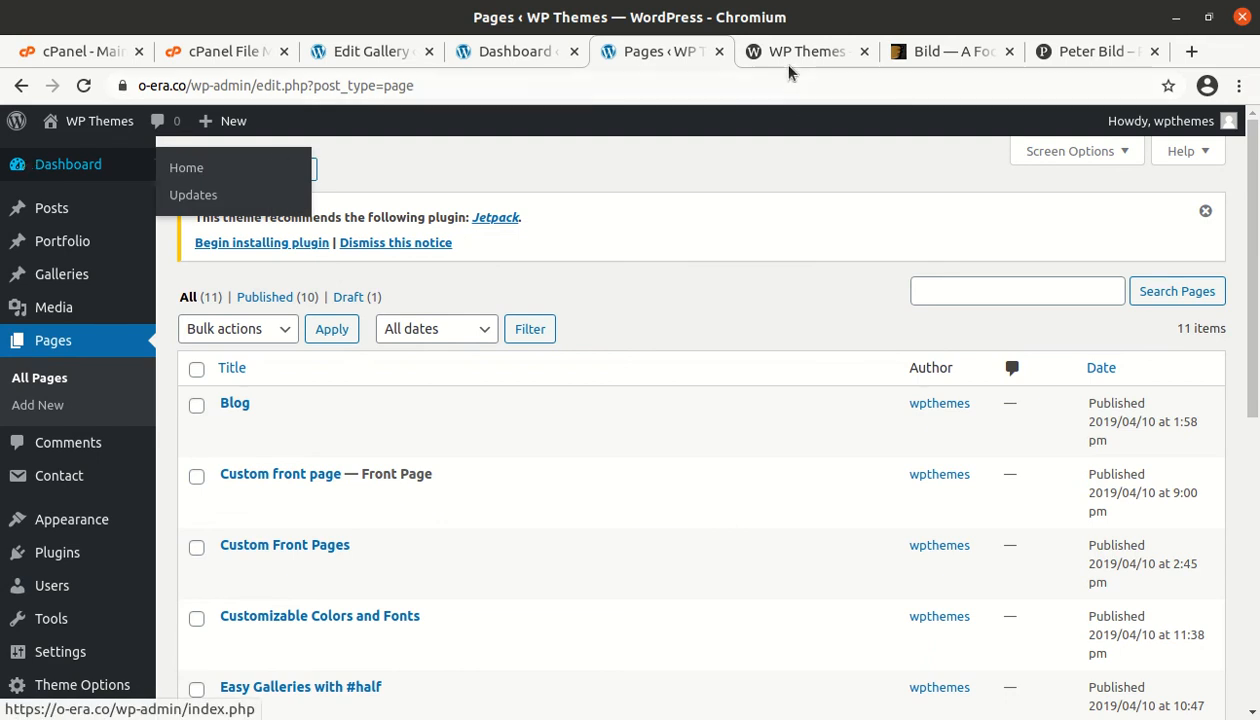
click(826, 55)
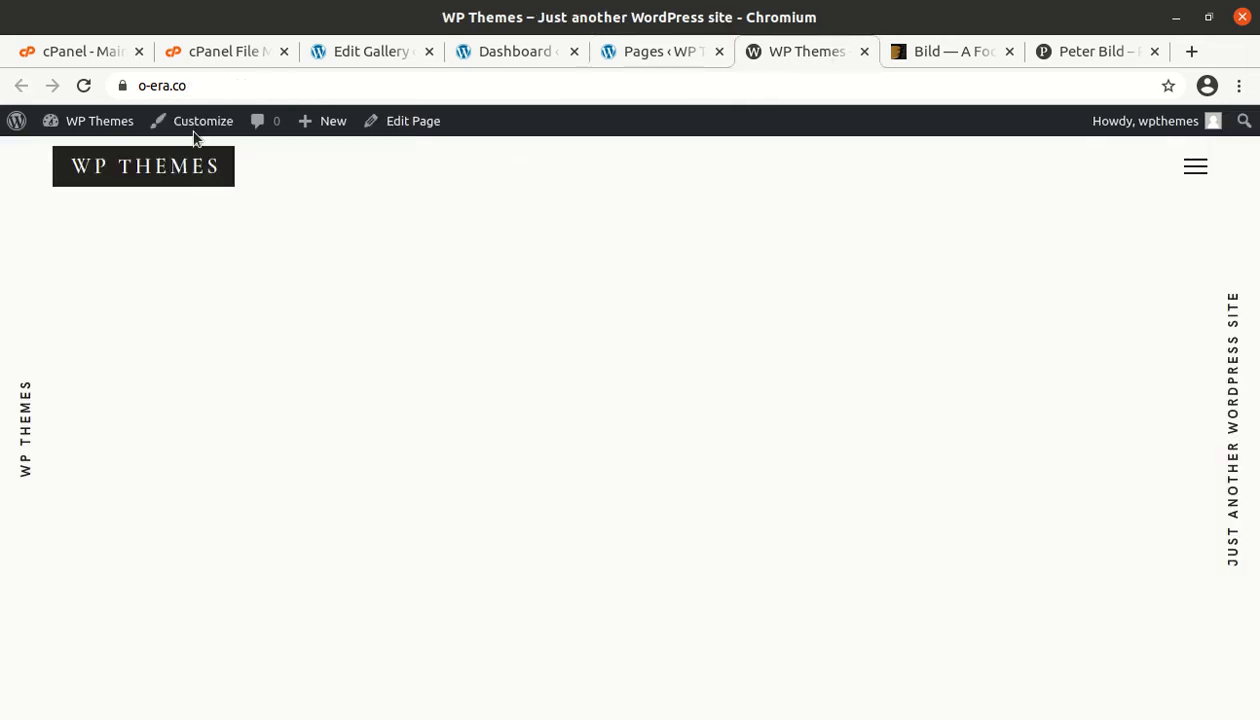
click(84, 86)
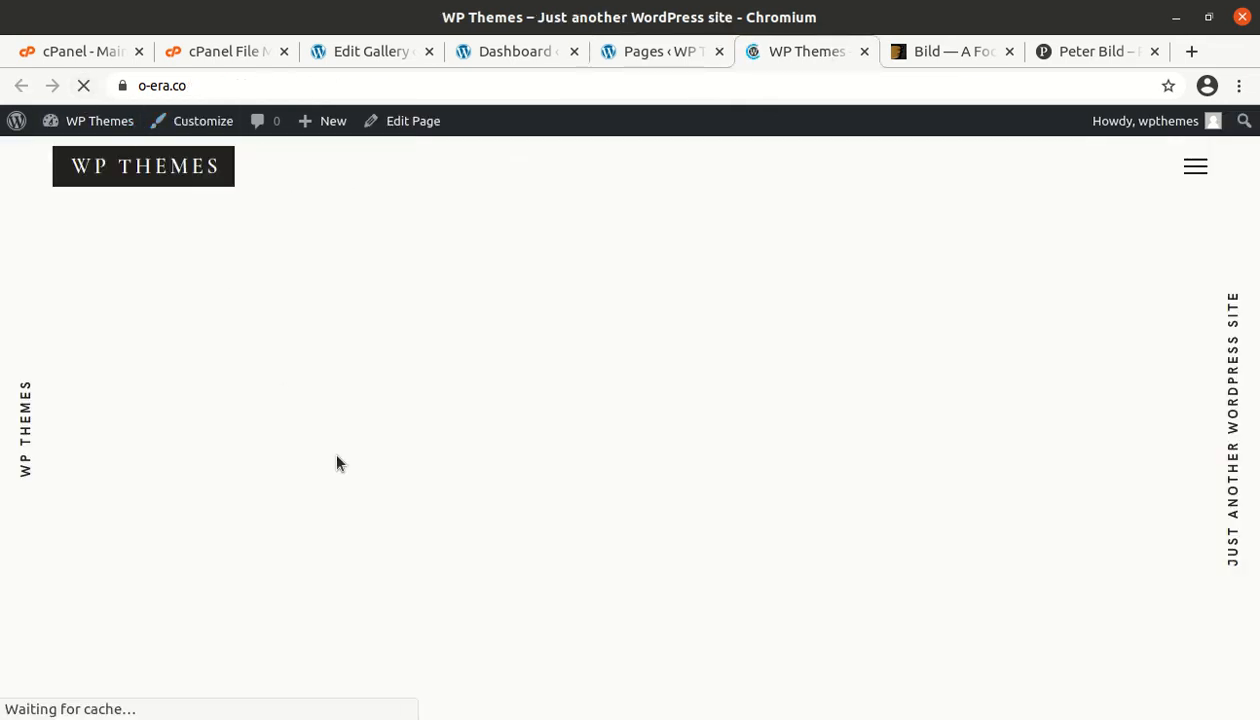